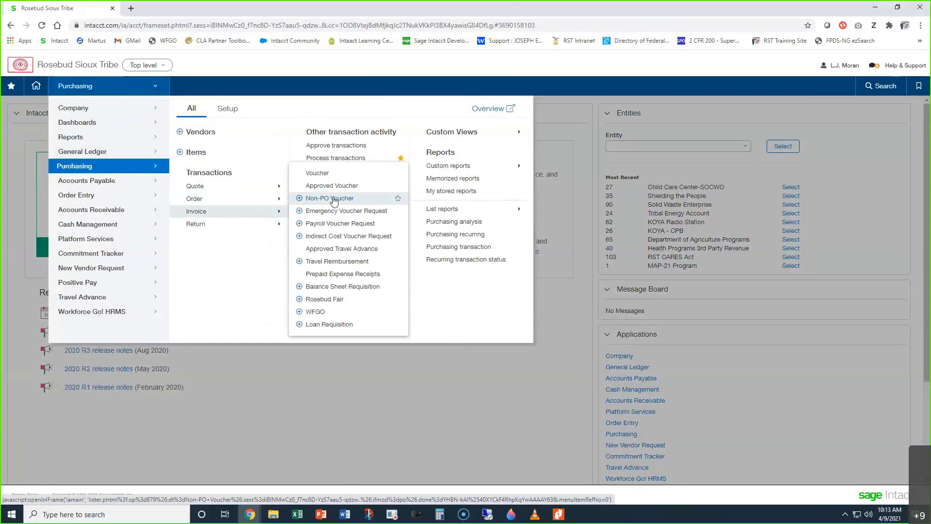
Step: Open the Non-PO Voucher transactions list and review its column filters and the available saved views
click(334, 198)
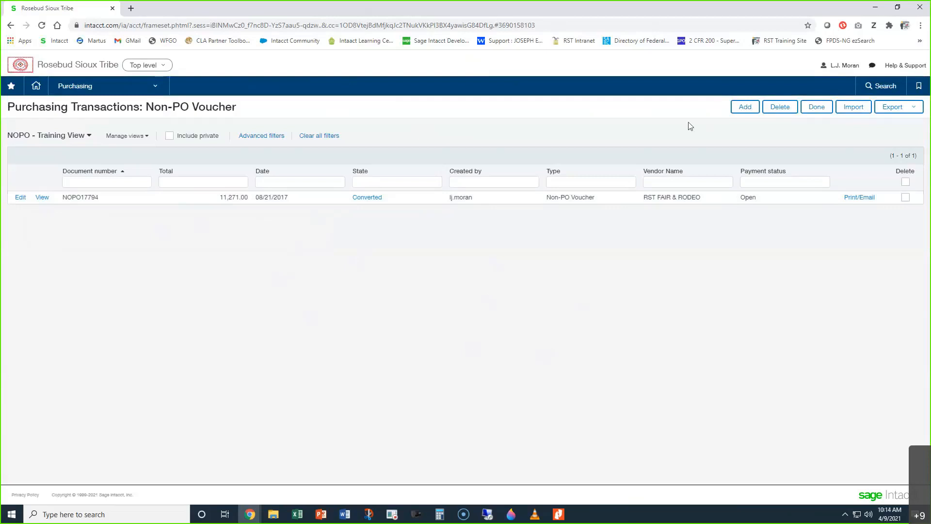
click(745, 109)
click(125, 183)
click(180, 183)
click(275, 183)
click(375, 183)
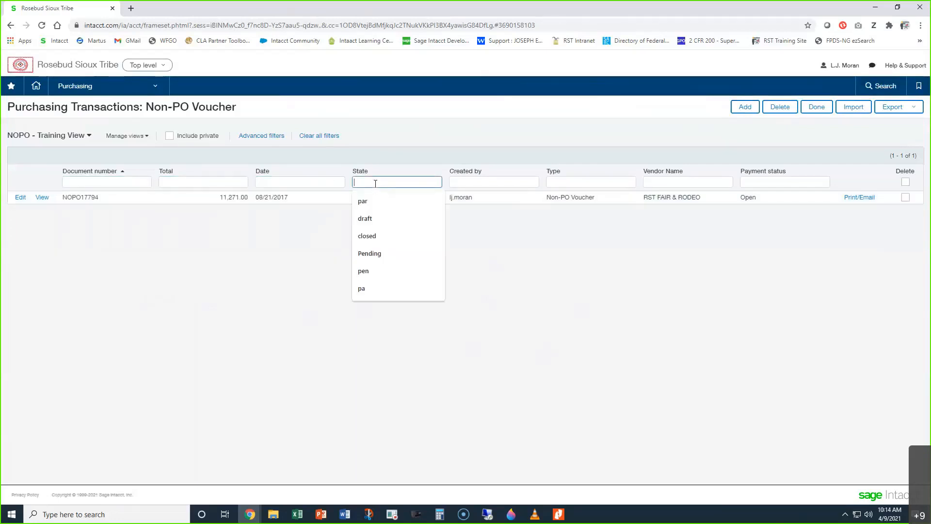
click(469, 180)
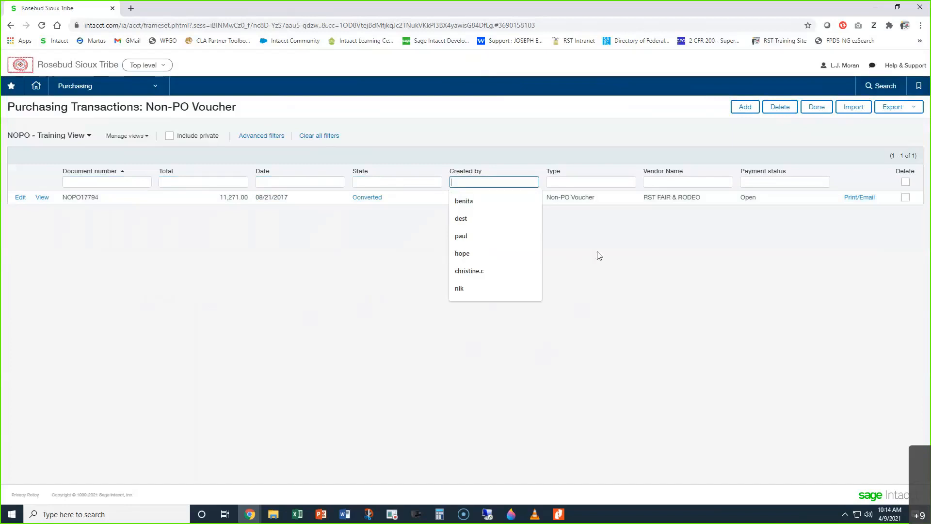
click(614, 256)
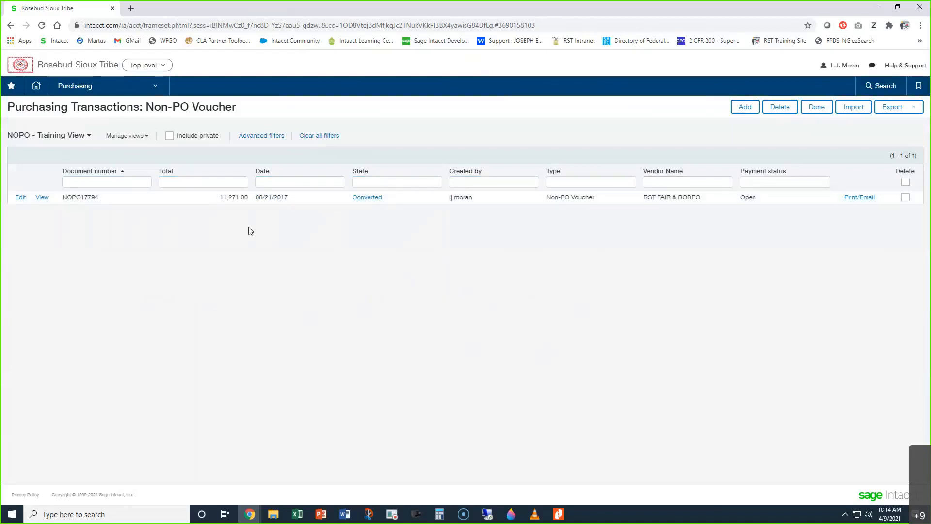
click(49, 137)
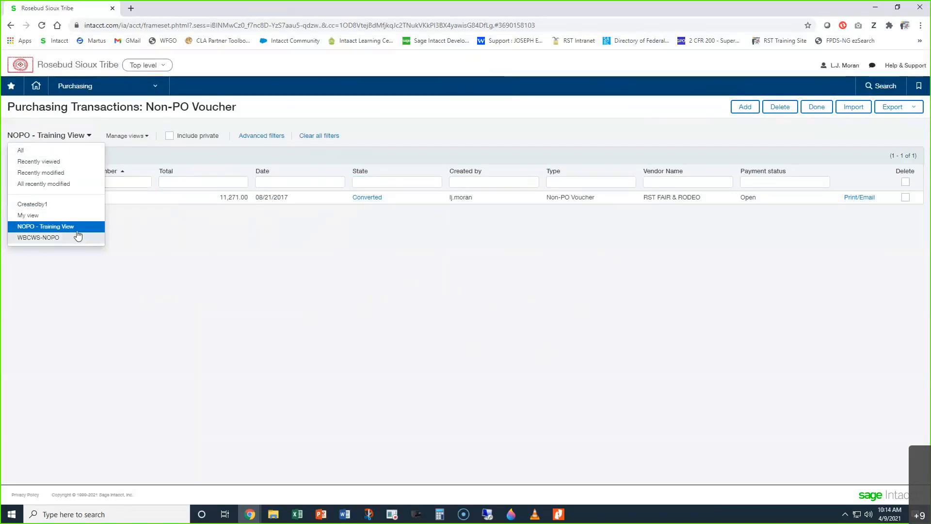
click(336, 311)
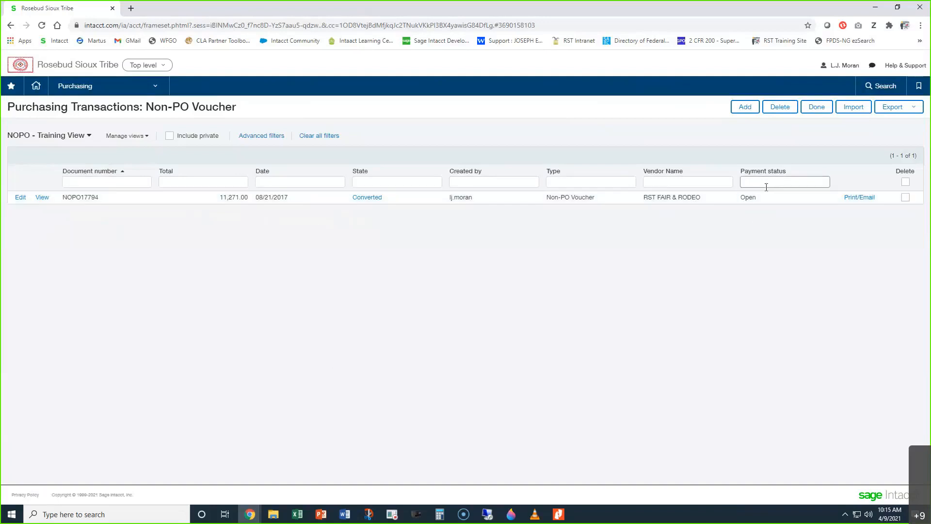
Step: Create a new Non-PO Voucher and set its date to the last day of the year, 12/31/2021
click(747, 110)
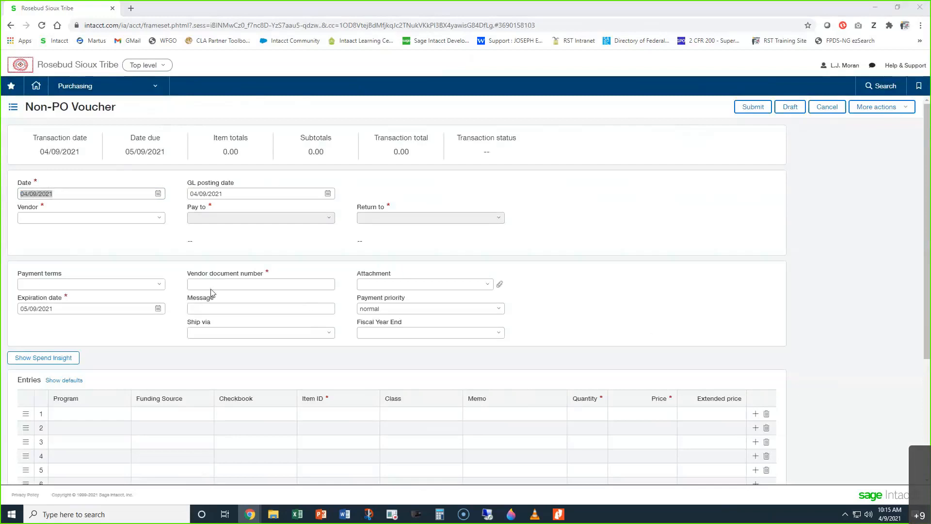
click(88, 193)
triple_click(83, 194)
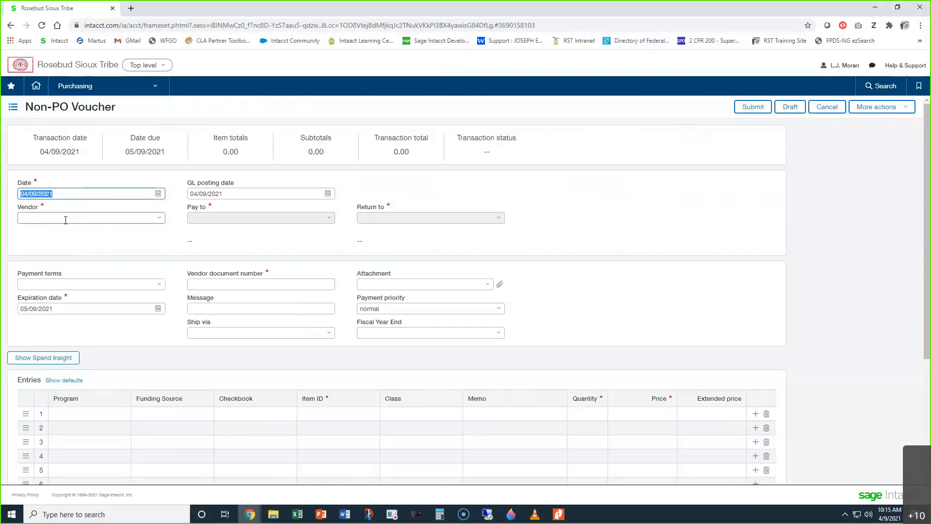
key(r)
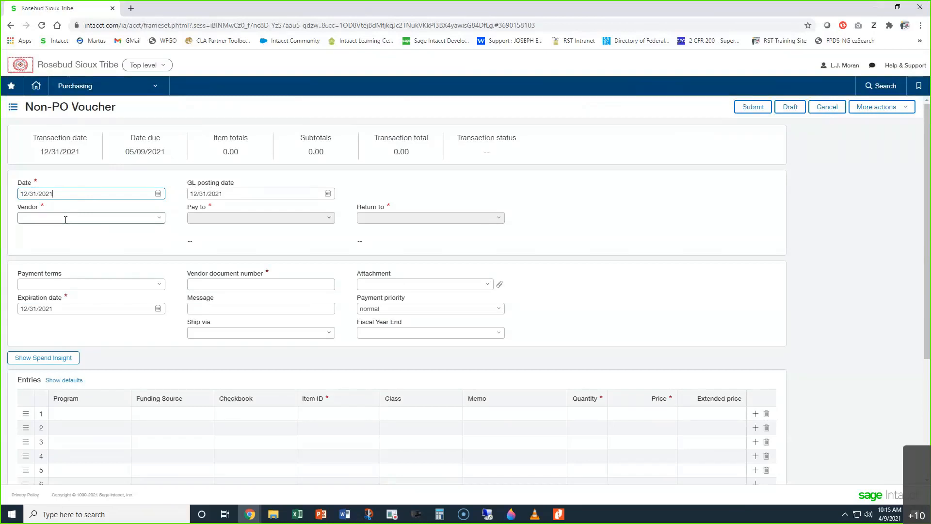
Step: Look up "rst" in the voucher's Vendor field and accept the first match, EMP-0637--RST, Director
click(65, 220)
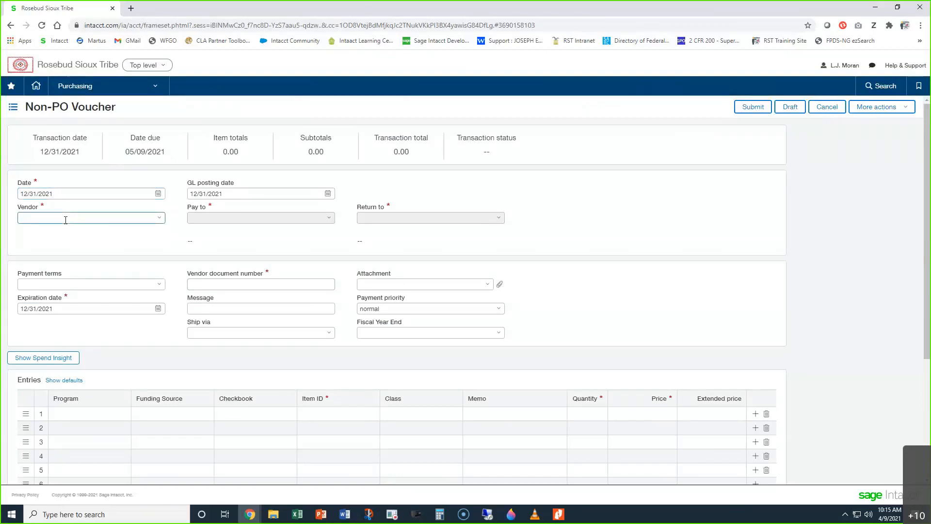
text(rst)
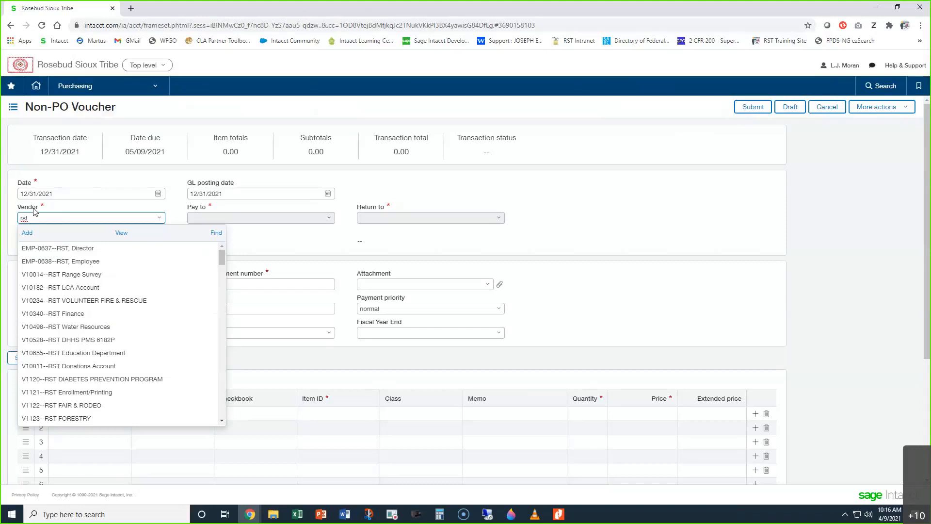
click(74, 194)
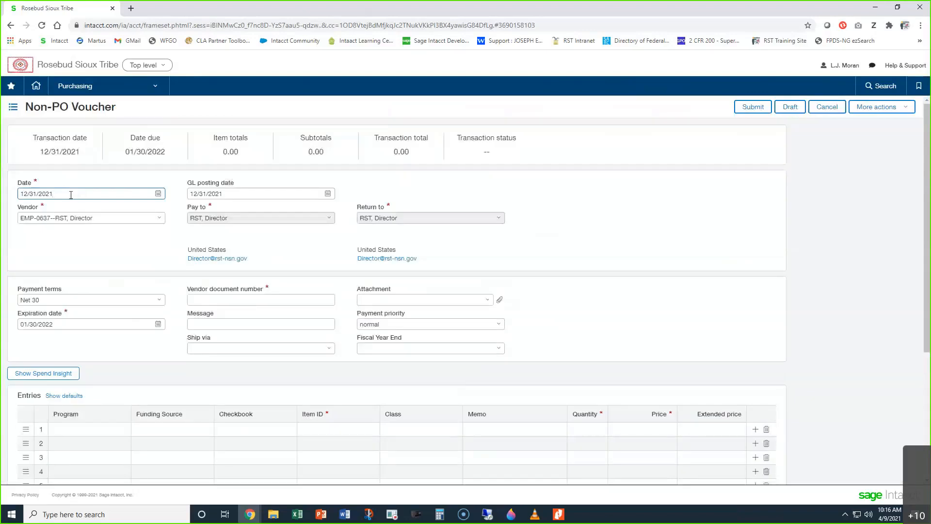
triple_click(70, 195)
Step: Open the Help Center and search it for "shortcut"
click(896, 65)
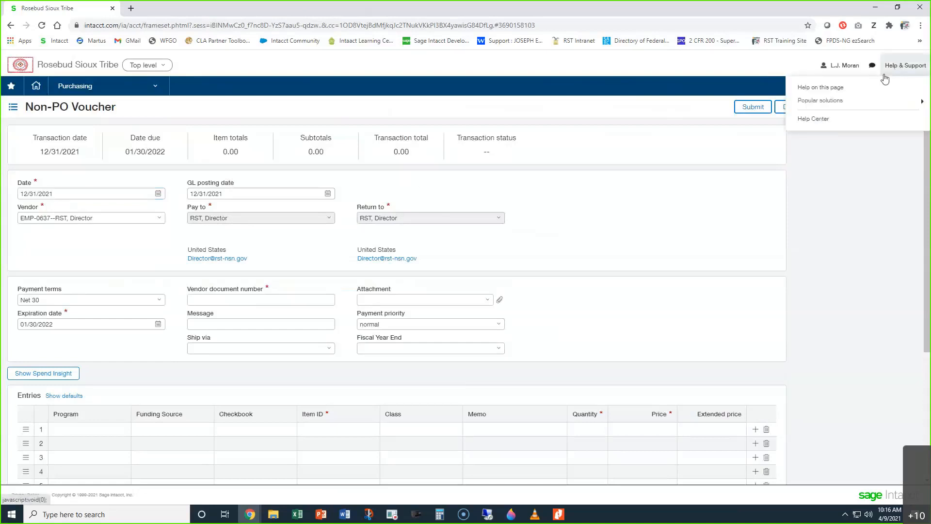
click(815, 120)
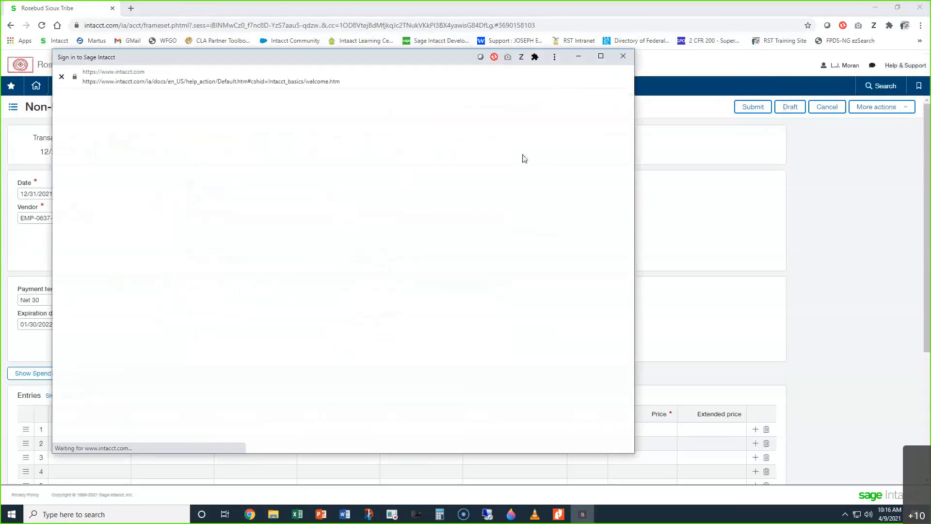
click(202, 187)
text(shortcut)
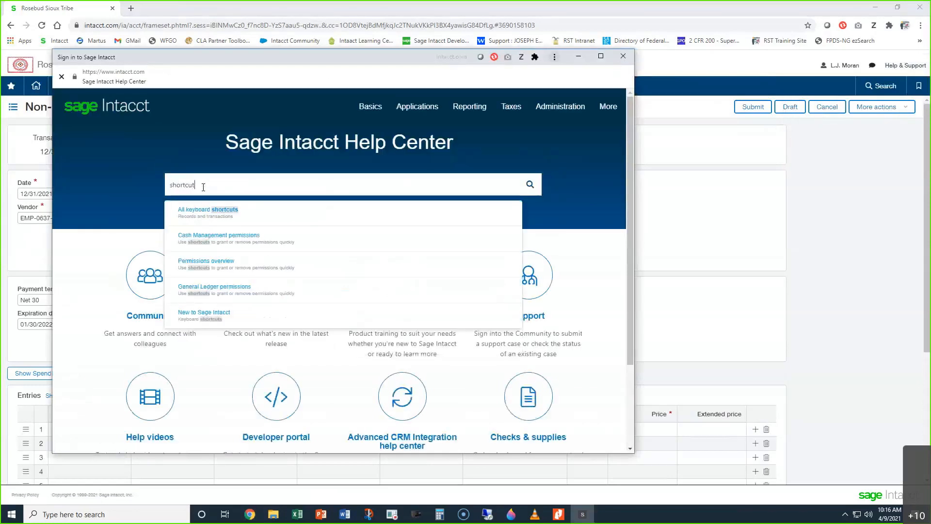
key(Return)
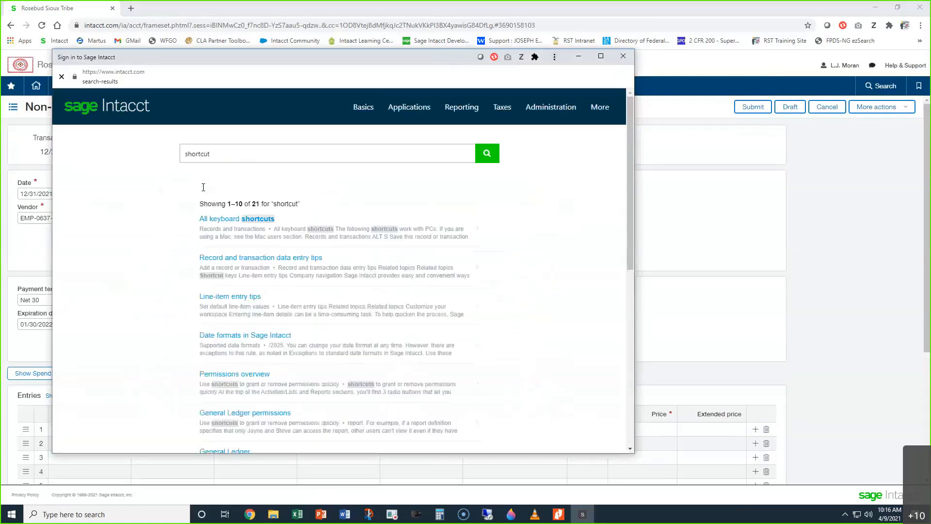
Step: Open the All keyboard shortcuts article, examine the date field shortcuts for year end and today's date, and close the help window
click(237, 221)
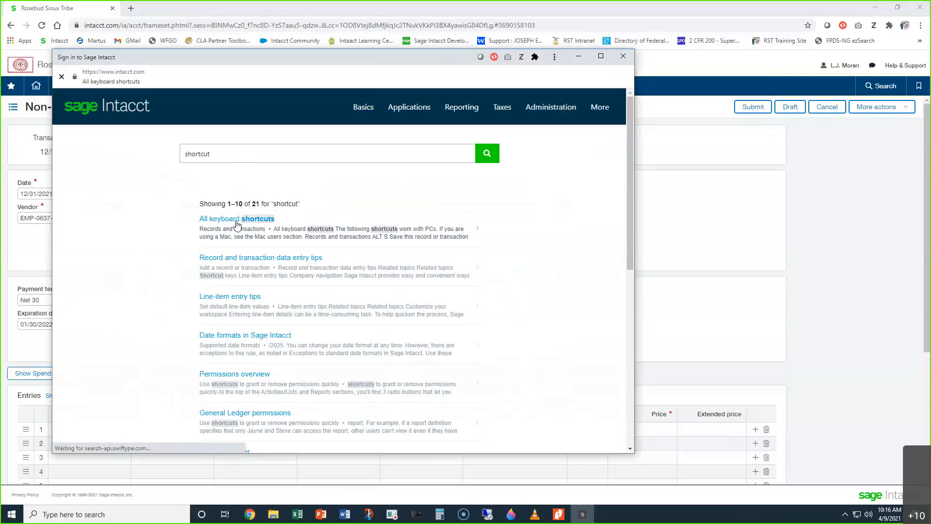
scroll(236, 240, down, 1)
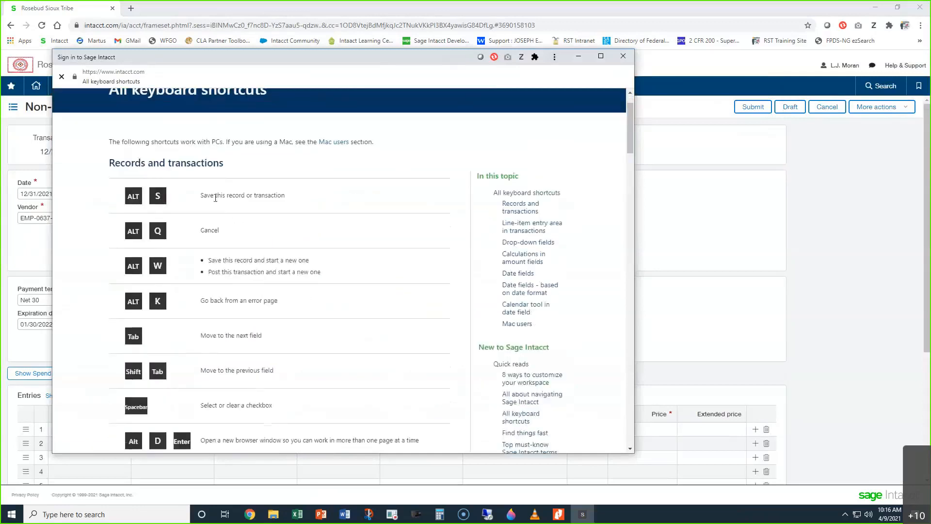
scroll(224, 257, down, 6)
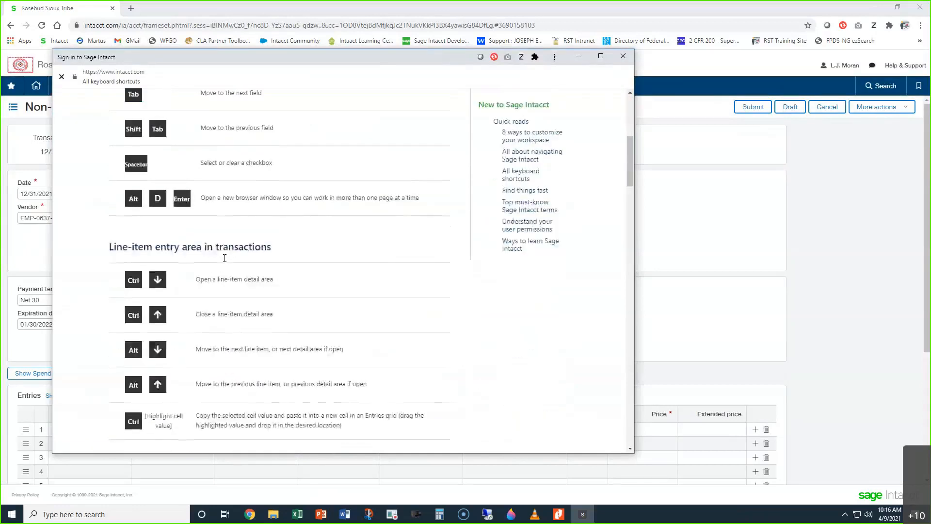
scroll(202, 223, down, 12)
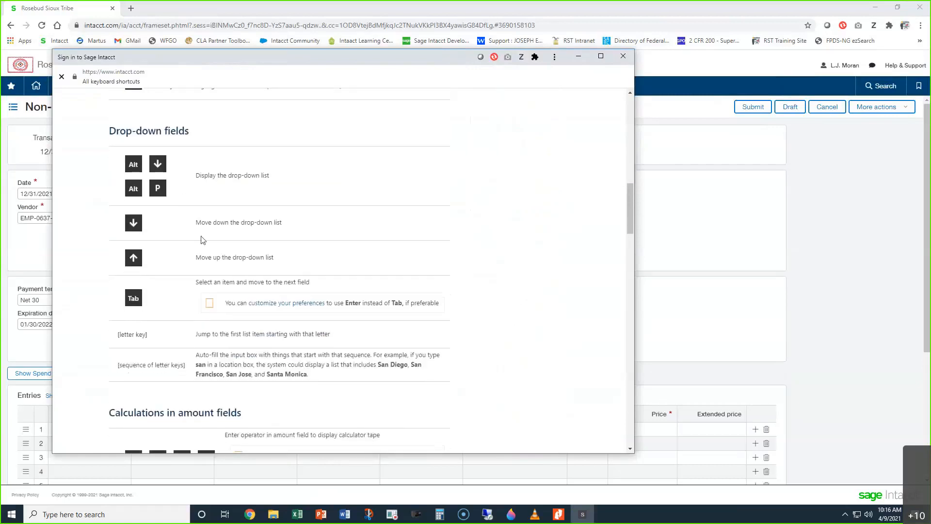
scroll(203, 236, down, 6)
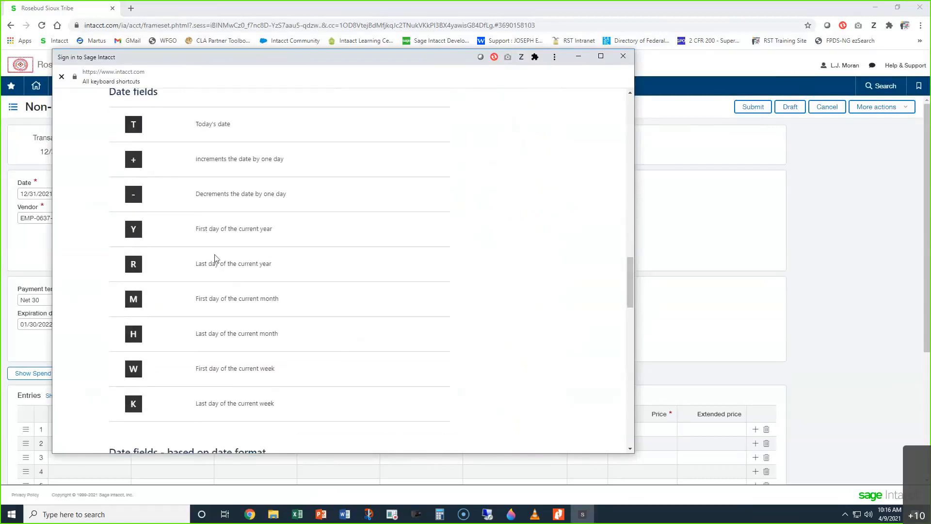
drag(195, 264, 272, 266)
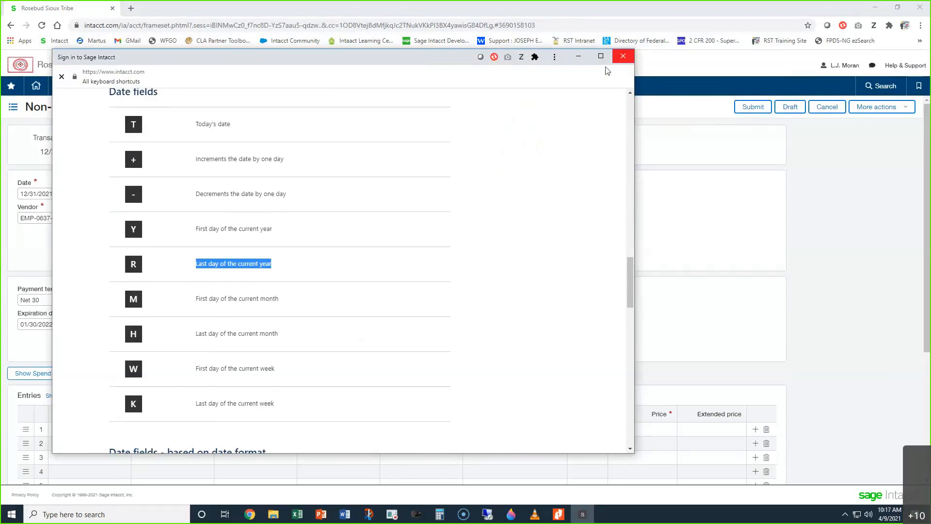
drag(196, 124, 249, 124)
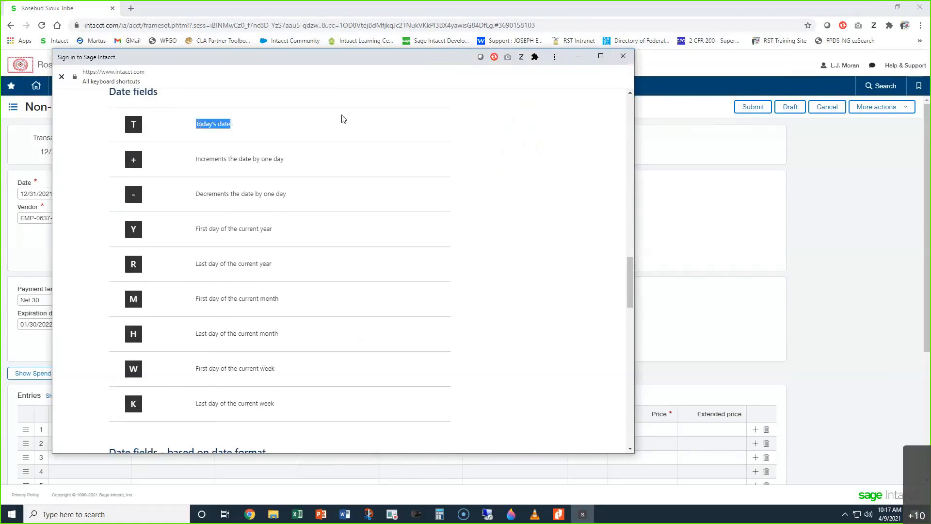
click(622, 56)
Step: Set the voucher's date to today's date, 04/09/2021
triple_click(100, 191)
click(97, 193)
key(t)
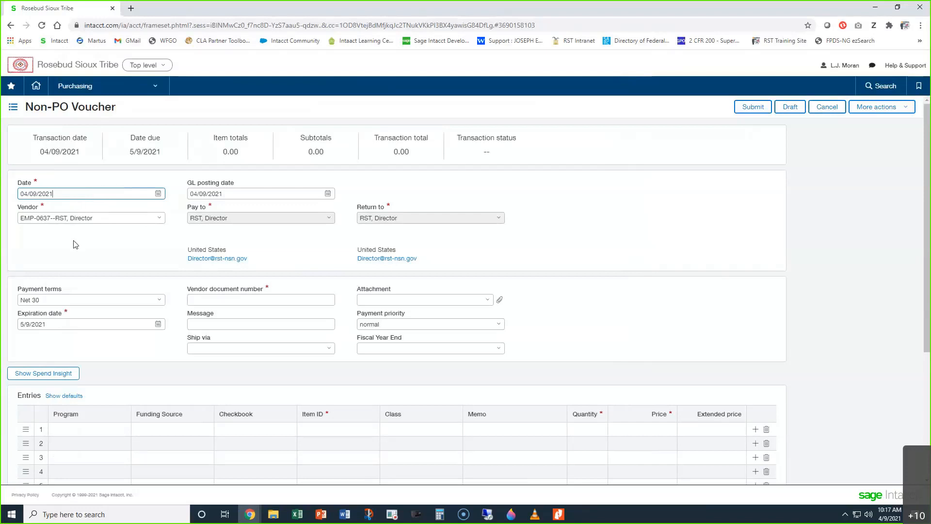
Step: Clear the Vendor field, try to look up another vendor by first name, and empty the field again
click(94, 218)
key(BackSpace)
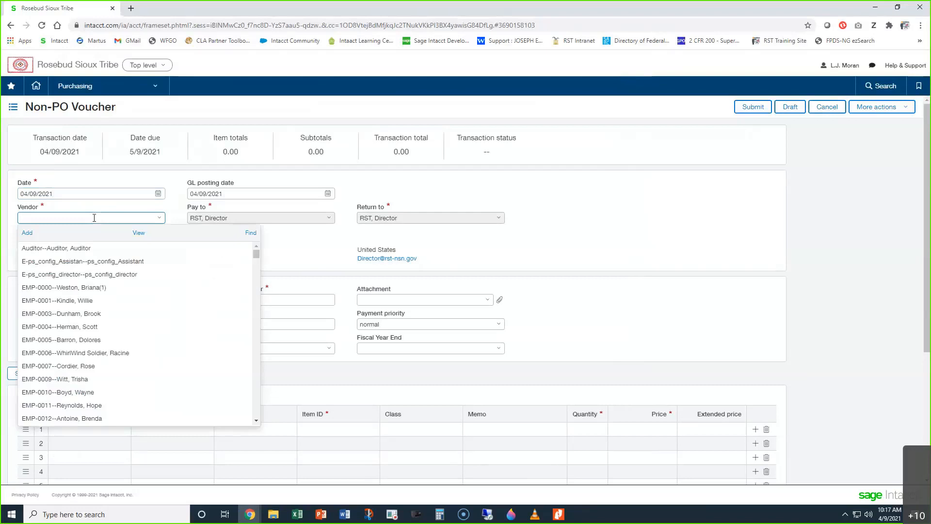
text(l)
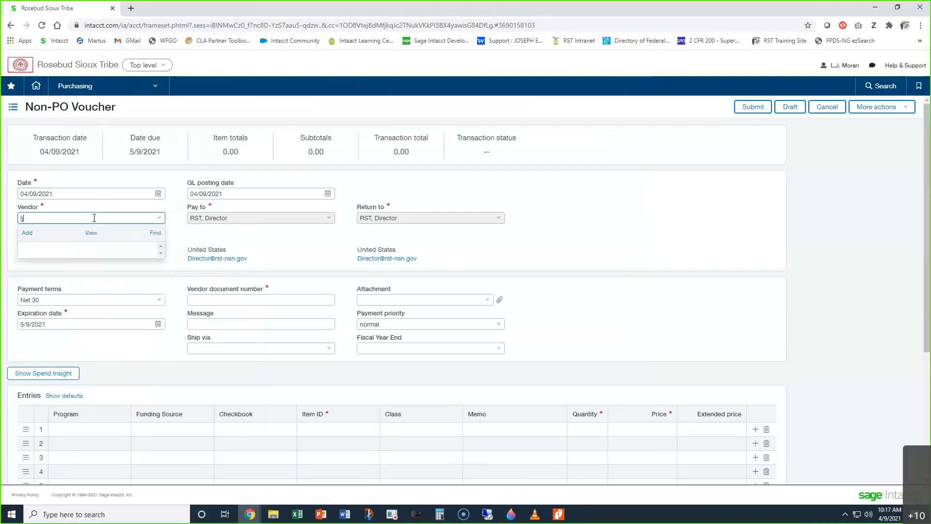
text(j)
key(BackSpace)
text(ouis)
key(BackSpace)
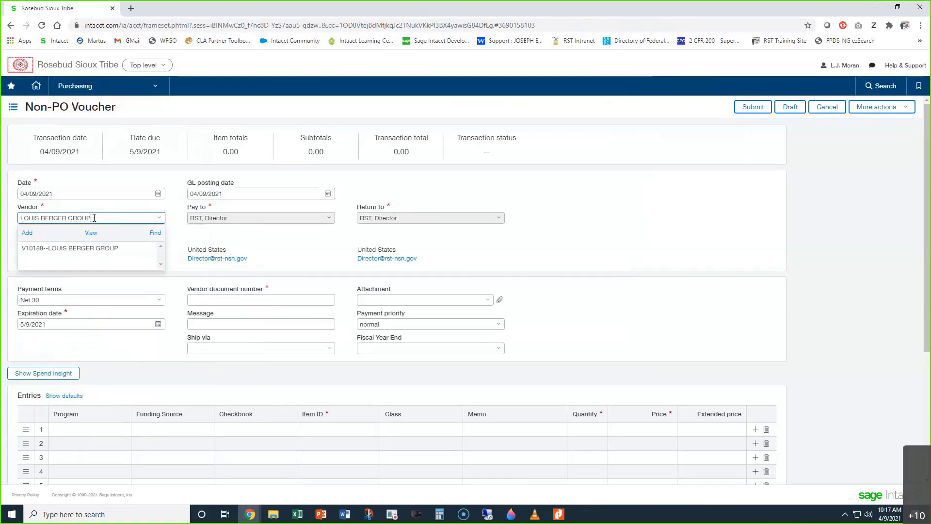
key(BackSpace)
key(BackSpace)
key(BackSpace)
key(BackSpace)
key(BackSpace)
key(BackSpace)
key(BackSpace)
key(BackSpace)
key(BackSpace)
key(BackSpace)
key(BackSpace)
key(BackSpace)
key(BackSpace)
key(BackSpace)
key(BackSpace)
key(BackSpace)
key(BackSpace)
key(BackSpace)
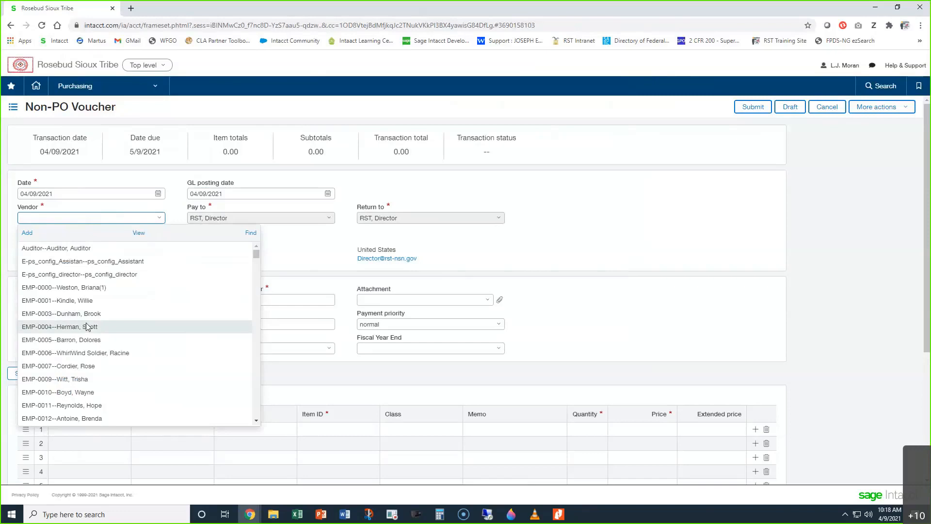
Step: Open the full vendor search and filter the Vendor column by the person's initials preceded by the % wildcard
click(252, 235)
click(235, 261)
click(229, 262)
text(lj)
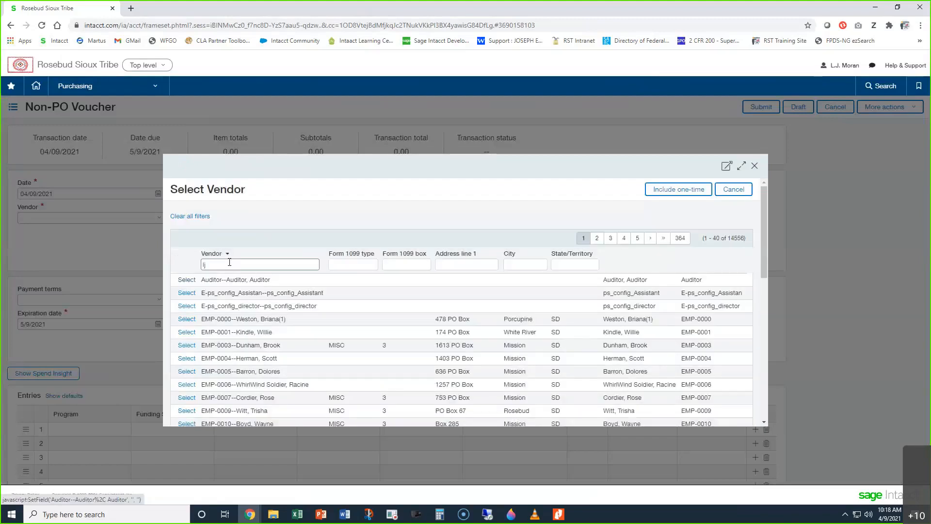
drag(222, 265, 198, 267)
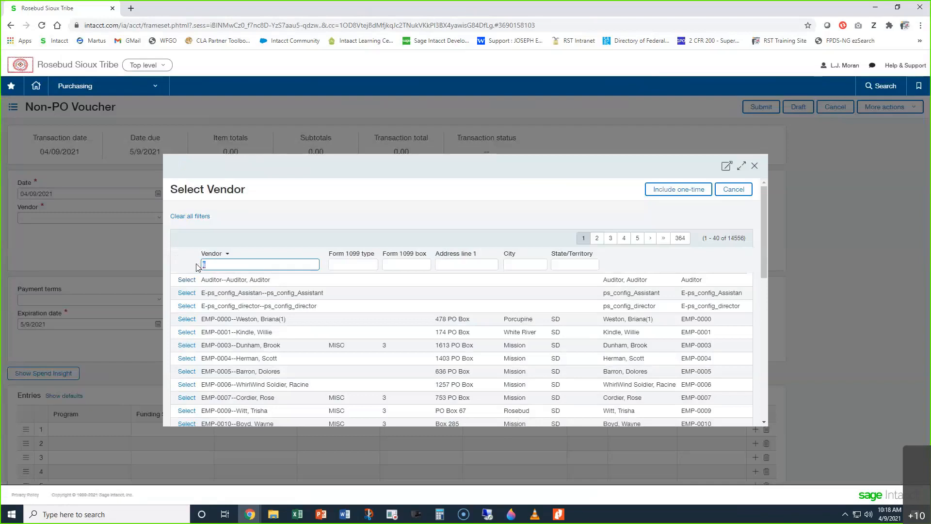
text(%)
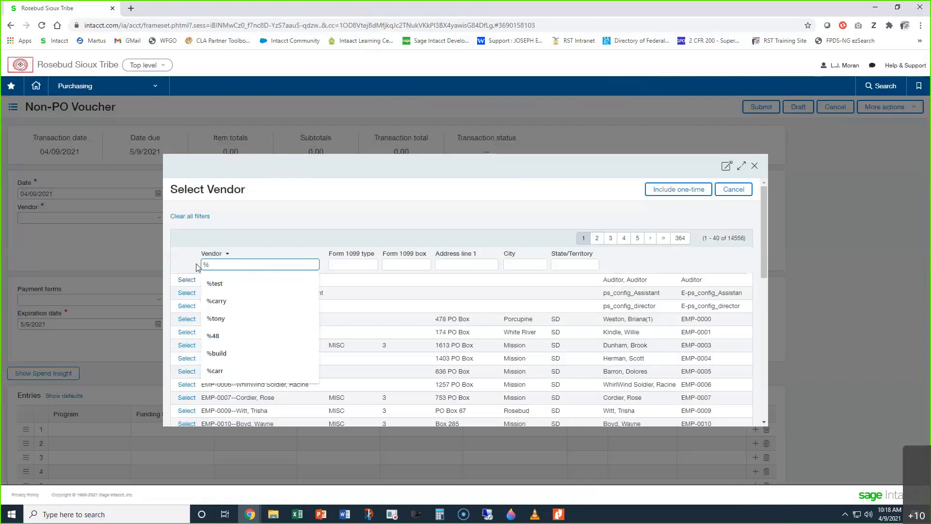
text(lj)
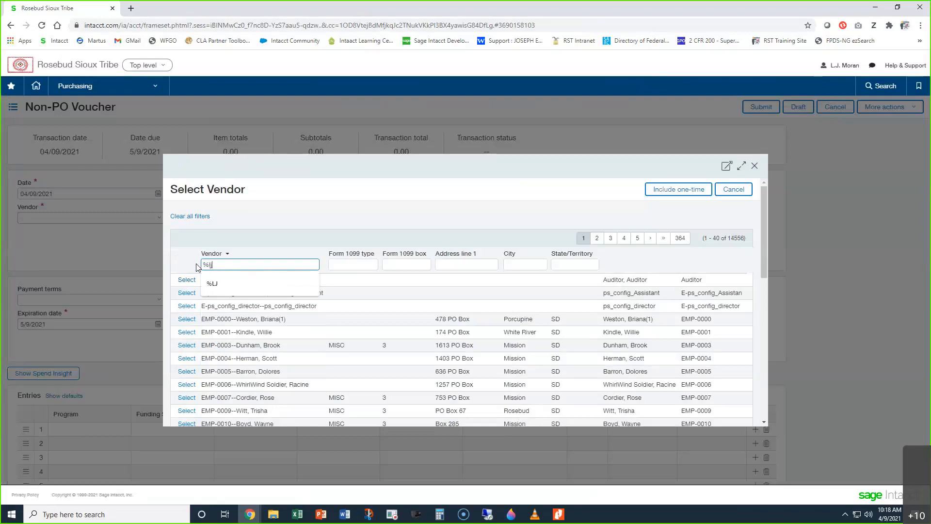
key(Return)
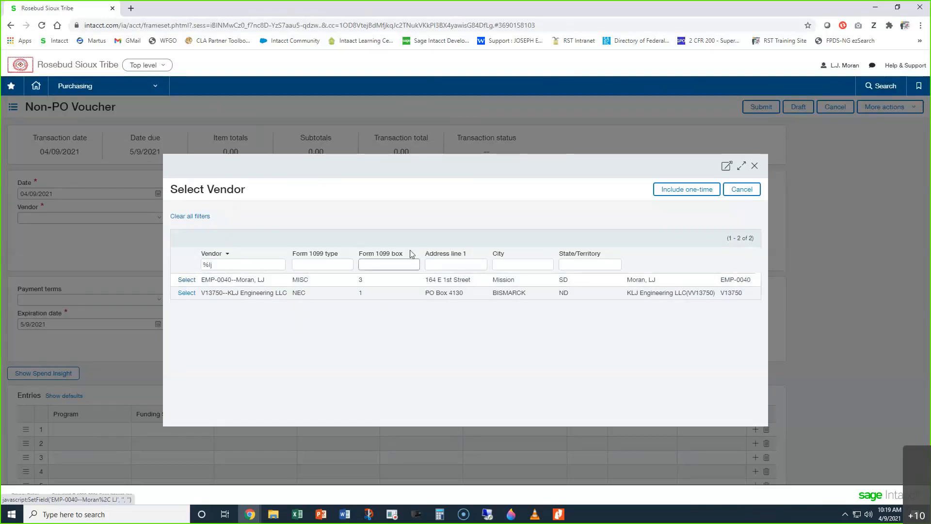
Step: Filter the Vendor column of the vendor search by %test and select Testing Vendor for the voucher
click(209, 265)
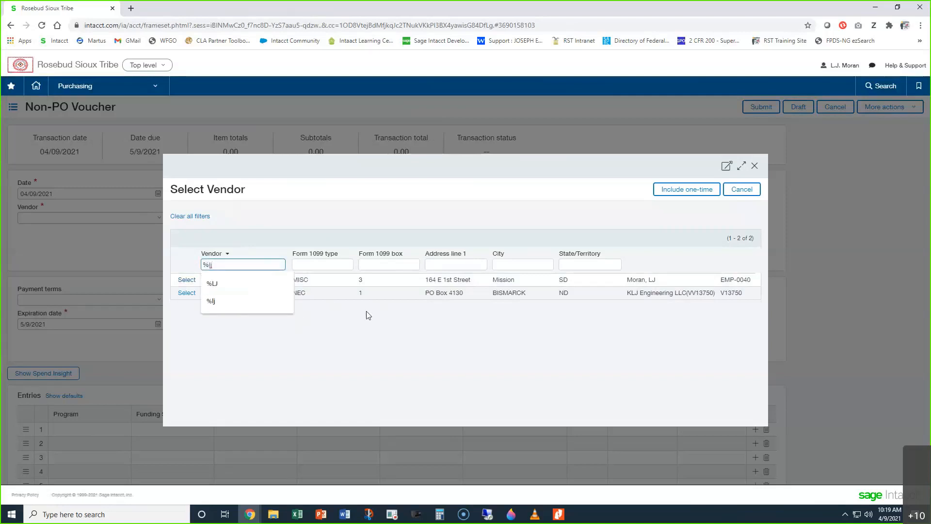
key(BackSpace)
key(BackSpace)
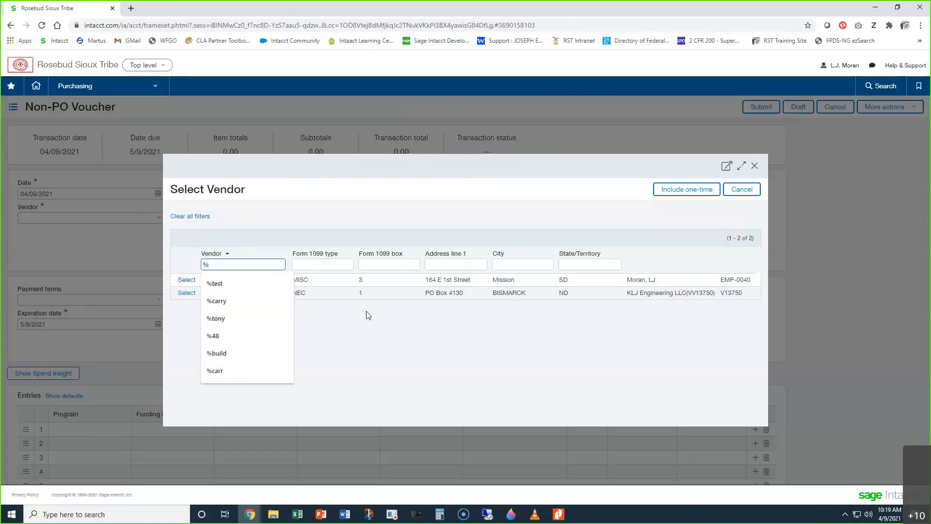
text(test)
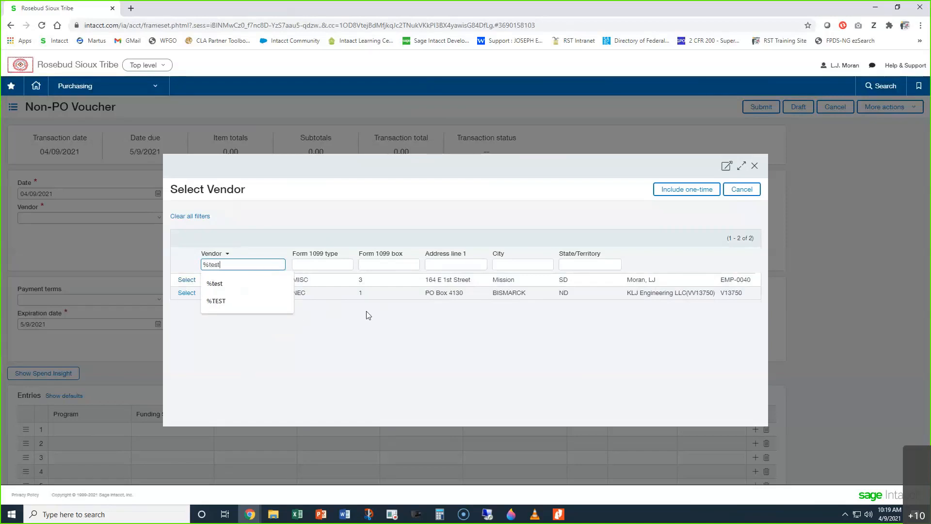
key(Return)
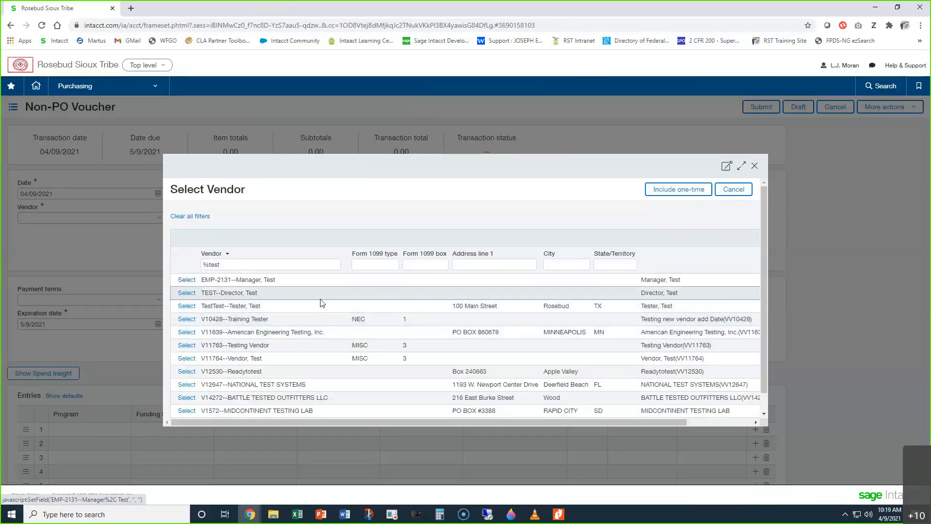
scroll(322, 303, down, 1)
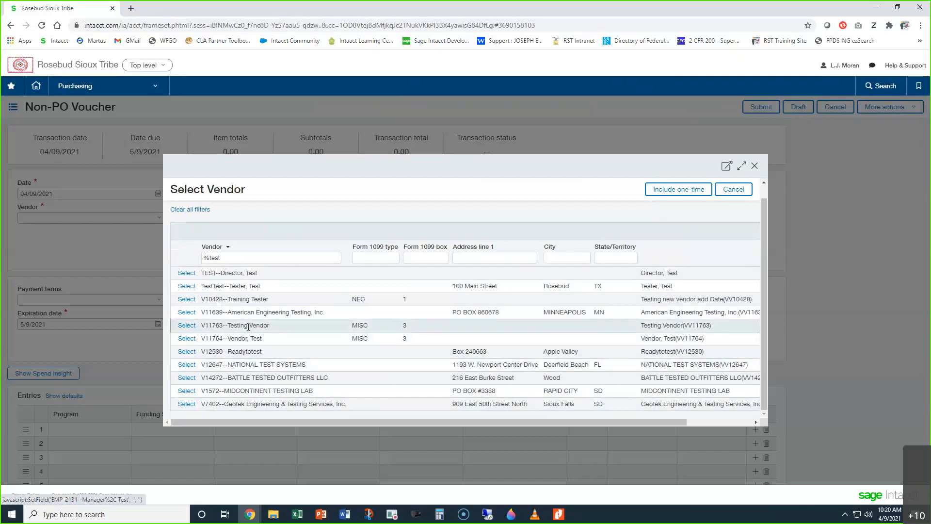
click(186, 325)
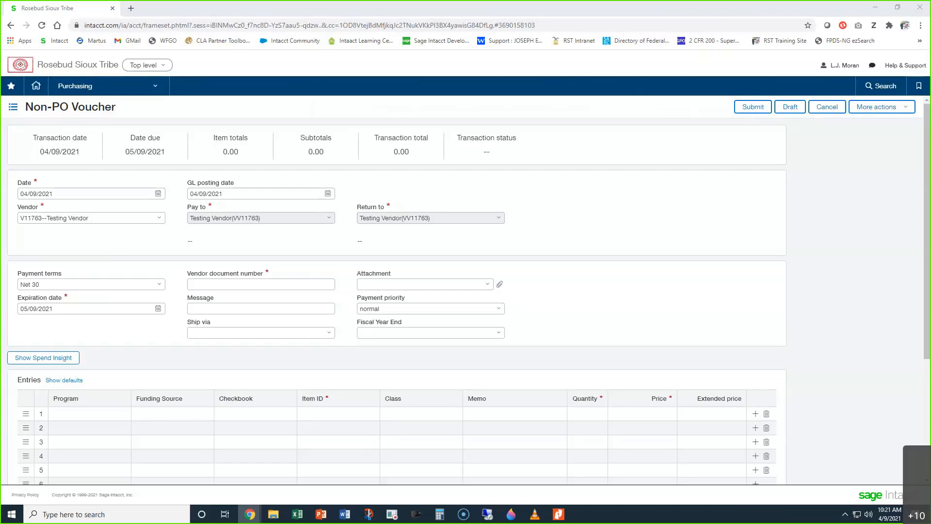
Step: Look over the voucher's Message field and the available Payment priority and Fiscal Year End options without changing them
click(264, 309)
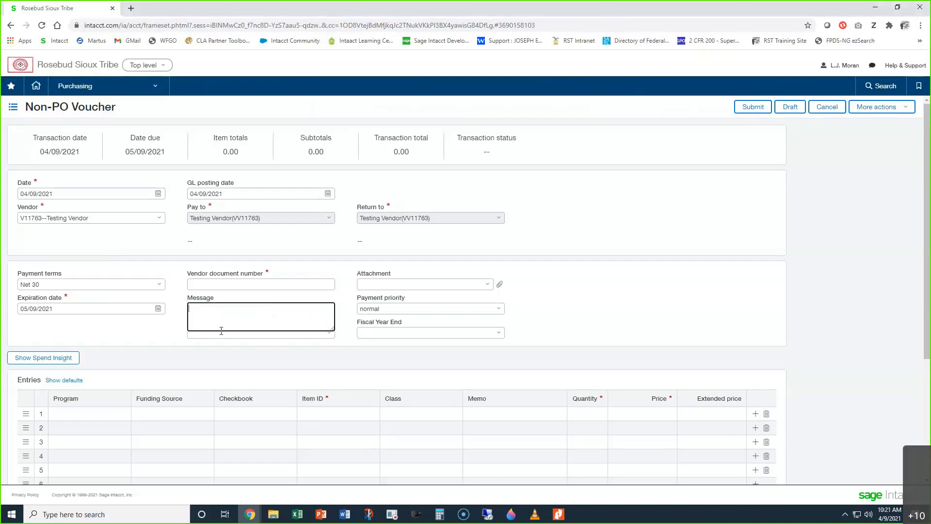
click(154, 340)
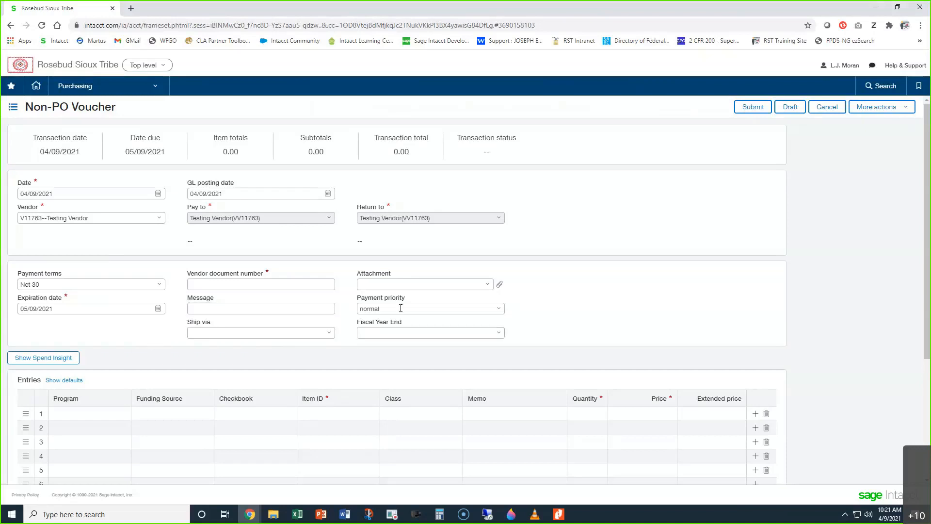
click(499, 310)
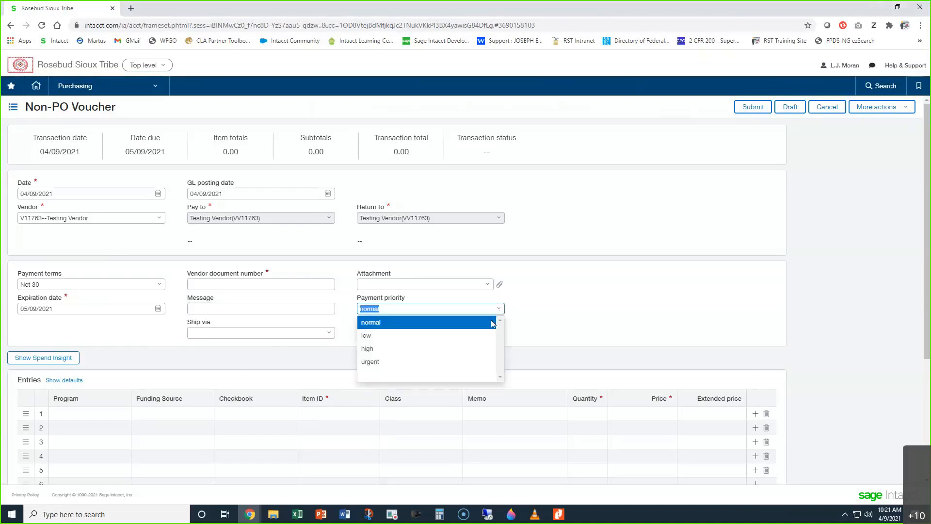
click(682, 312)
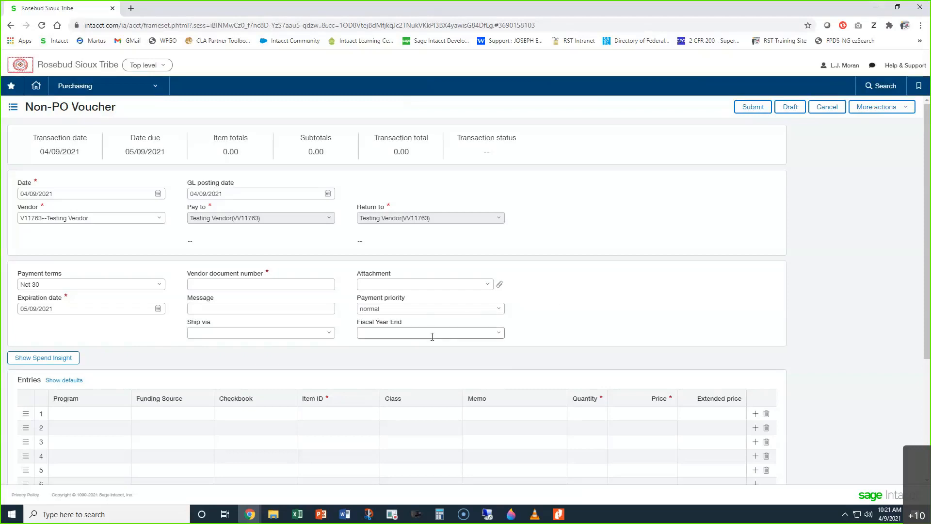
click(492, 334)
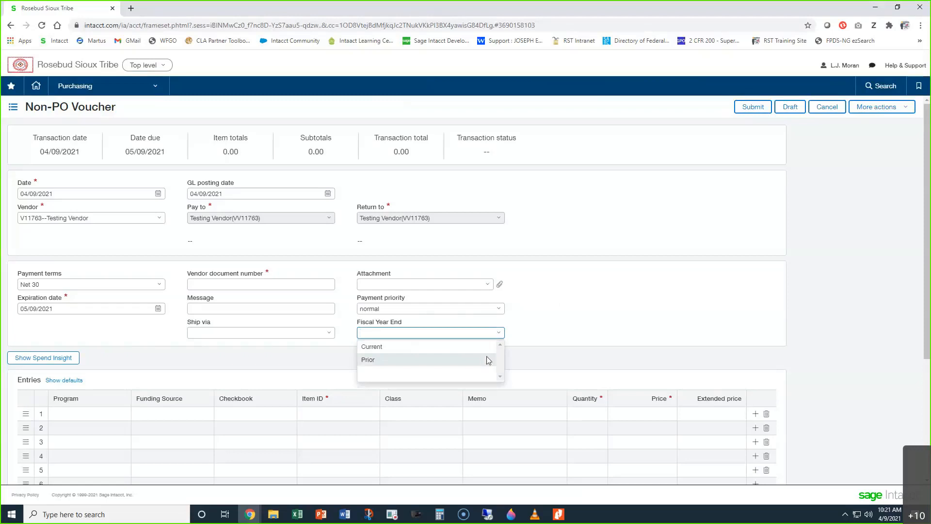
click(599, 330)
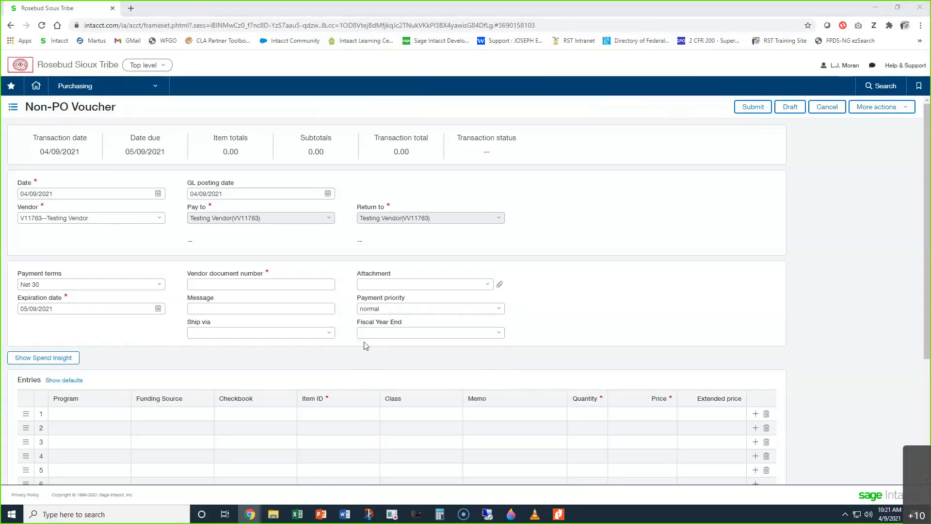
Step: Enter TestingVendor_4.9.21 as the vendor document number
click(284, 285)
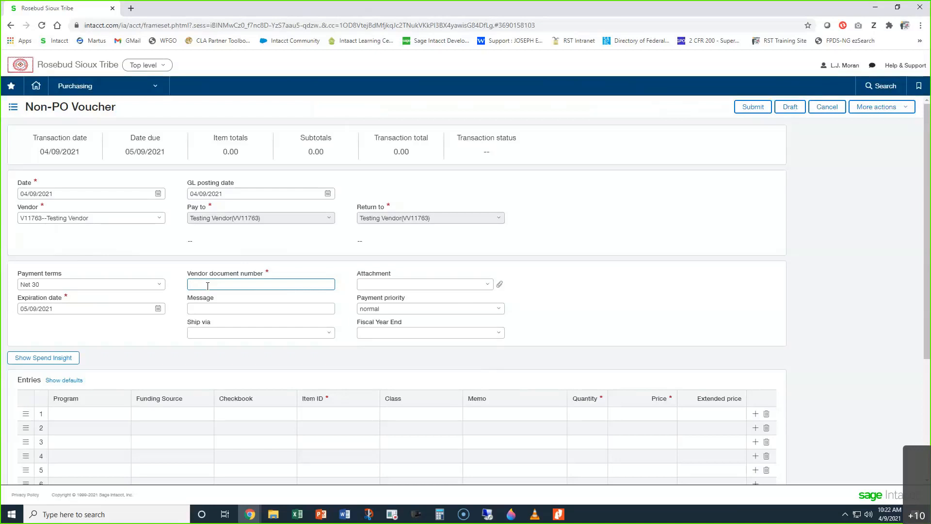
text(Testing Vendor_4.9.21)
click(592, 272)
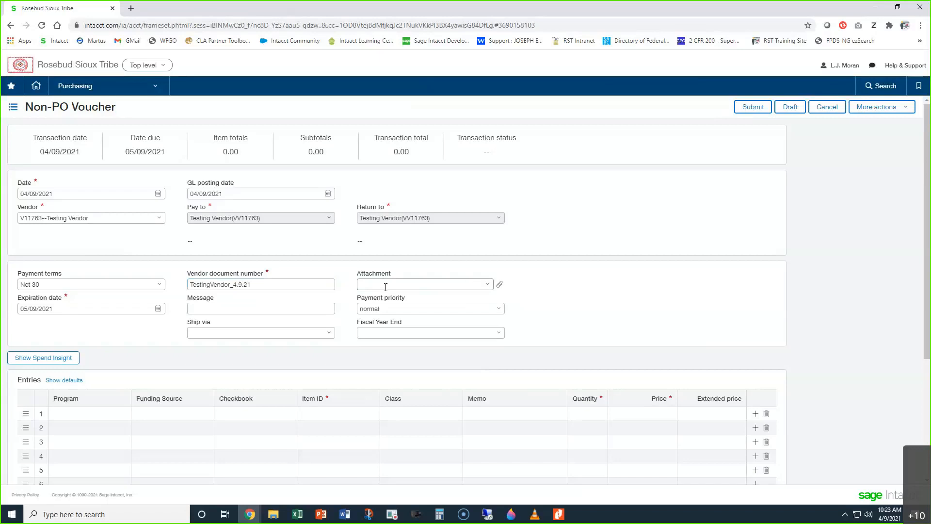
Step: Look at the voucher's attachment choices, and shrink and move the browser window to uncover the files on the desktop
click(487, 287)
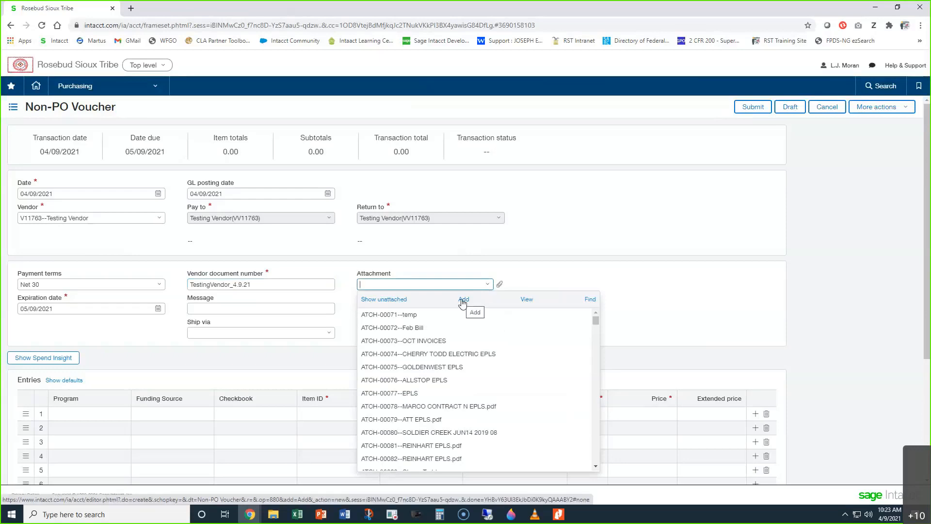
click(565, 271)
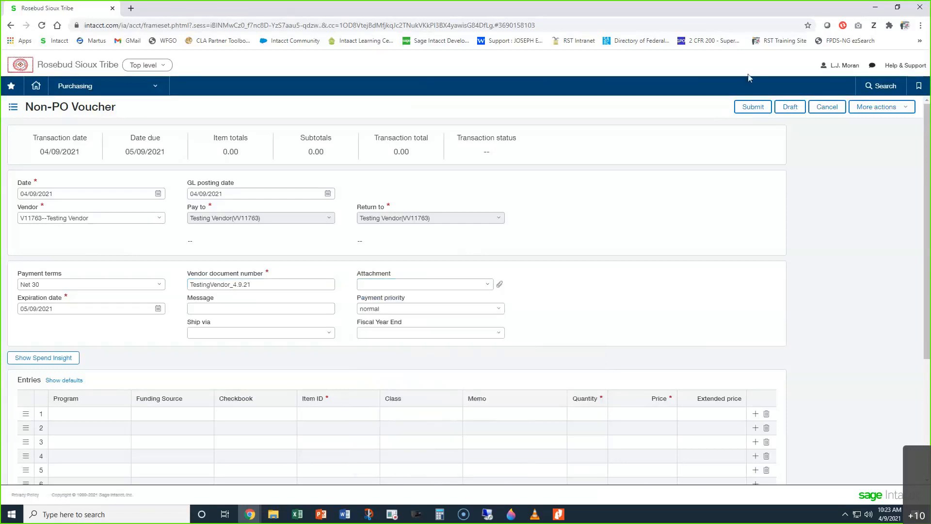
click(898, 7)
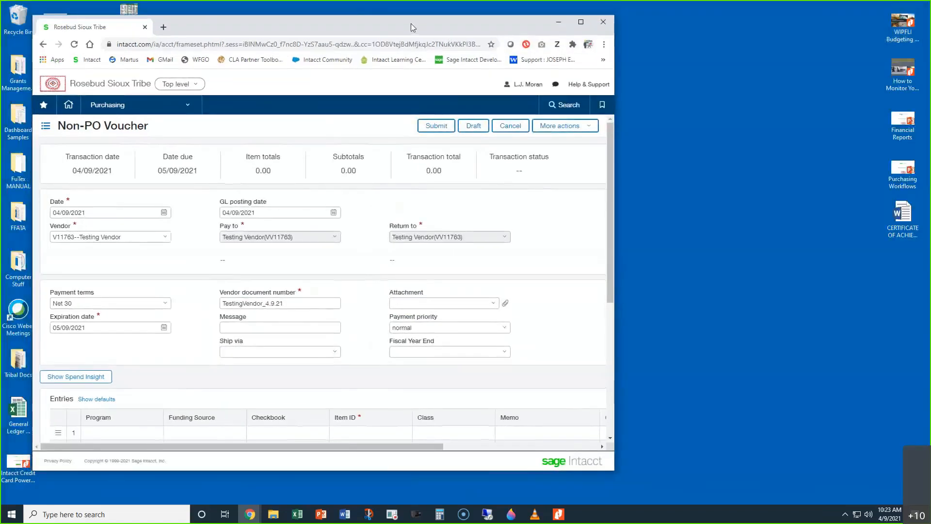
drag(411, 23, 606, 27)
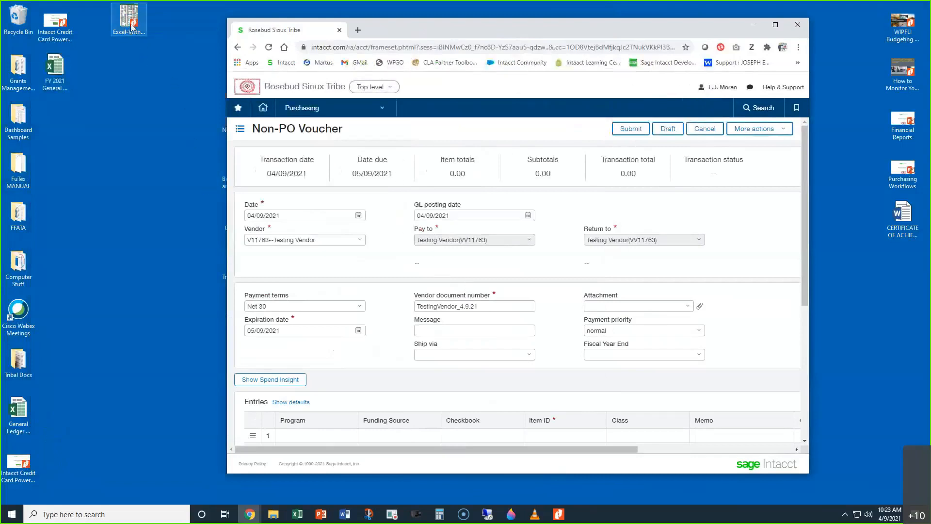
Step: Attach the Excel-With-Wayne-200-Shortcut-Guide file from the desktop to the voucher and append the Intacct Credit Card Power Point Presentation file
drag(131, 33, 132, 166)
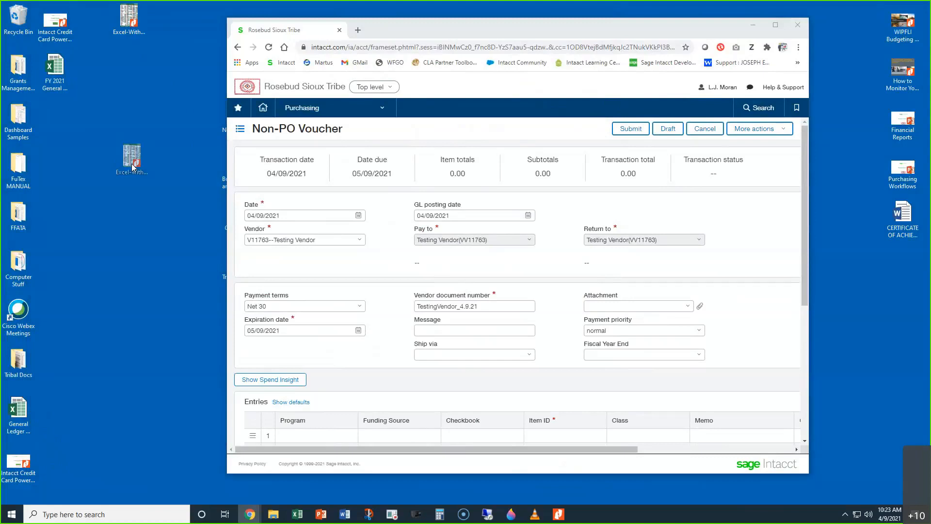
drag(132, 166, 312, 265)
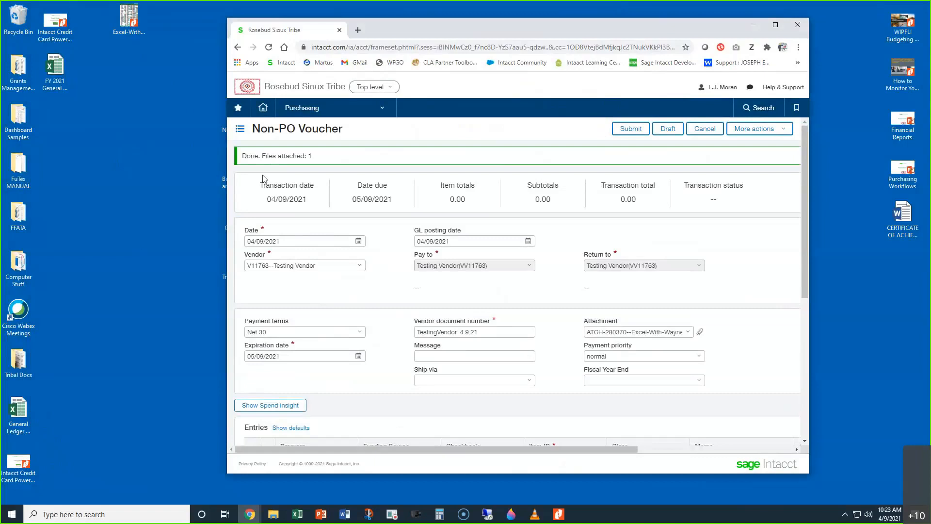
drag(311, 156, 242, 156)
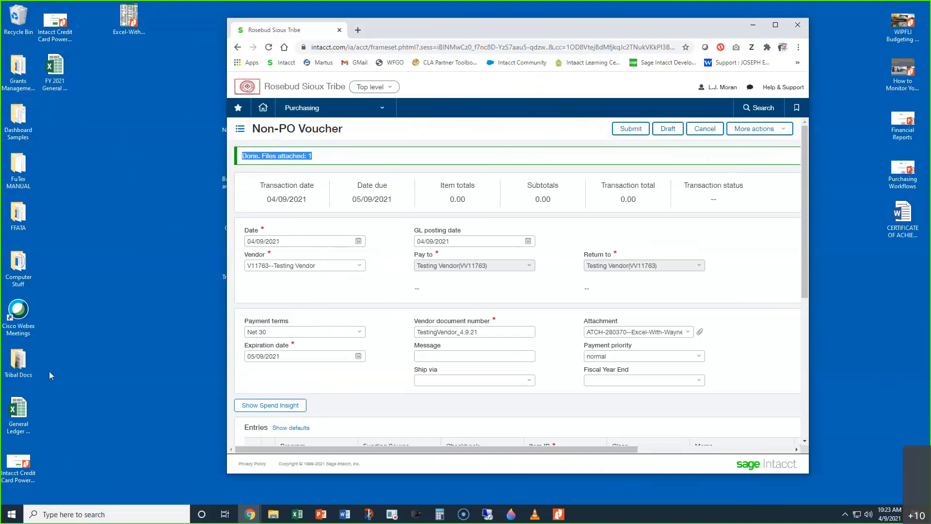
drag(17, 466, 386, 304)
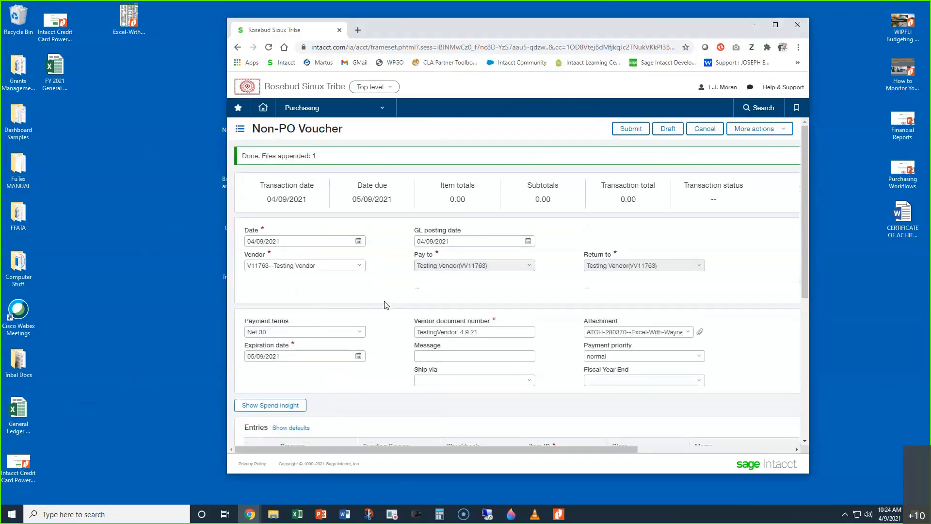
drag(317, 156, 254, 154)
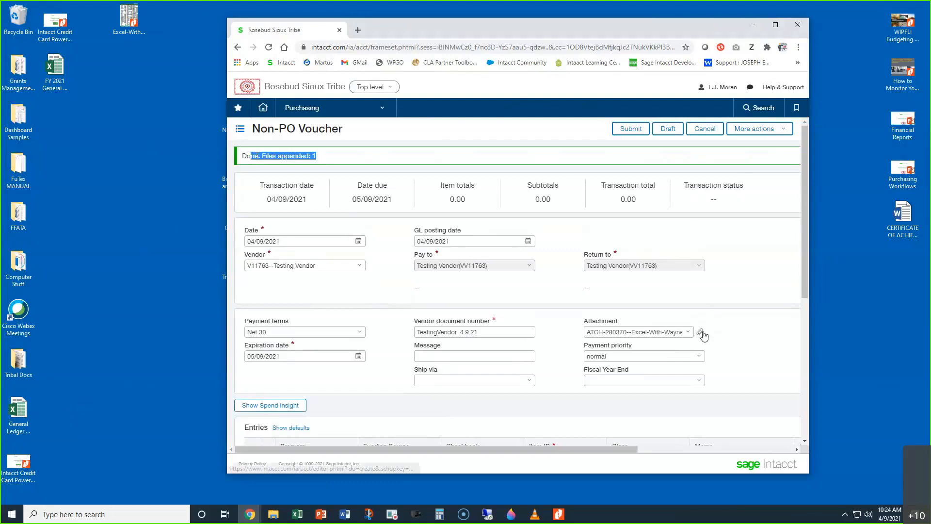
Step: Open the voucher's attachment record, examine its files in viewing and editing mode, and leave it without changes
click(700, 332)
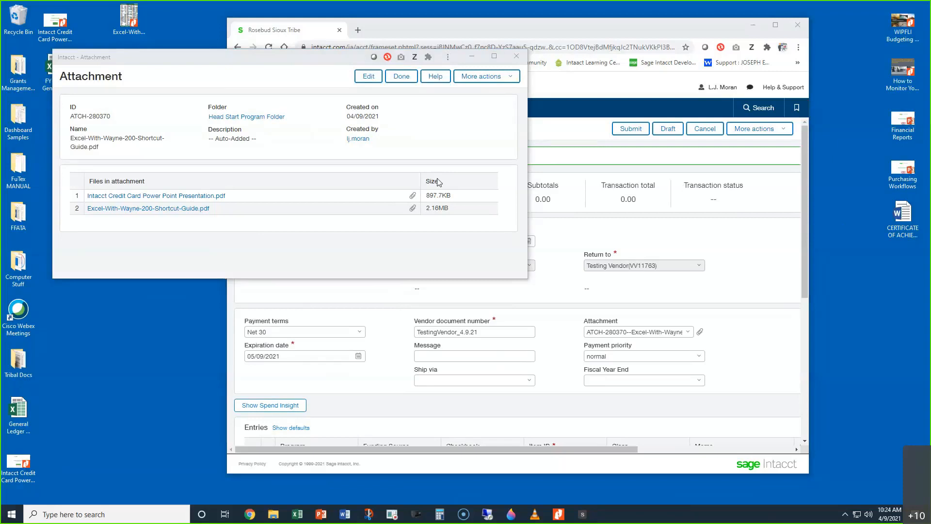
click(494, 56)
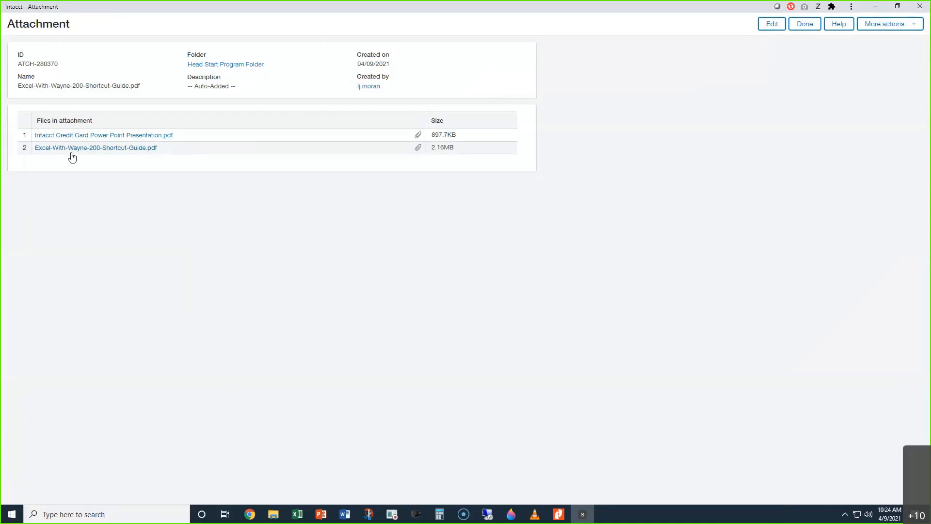
click(772, 25)
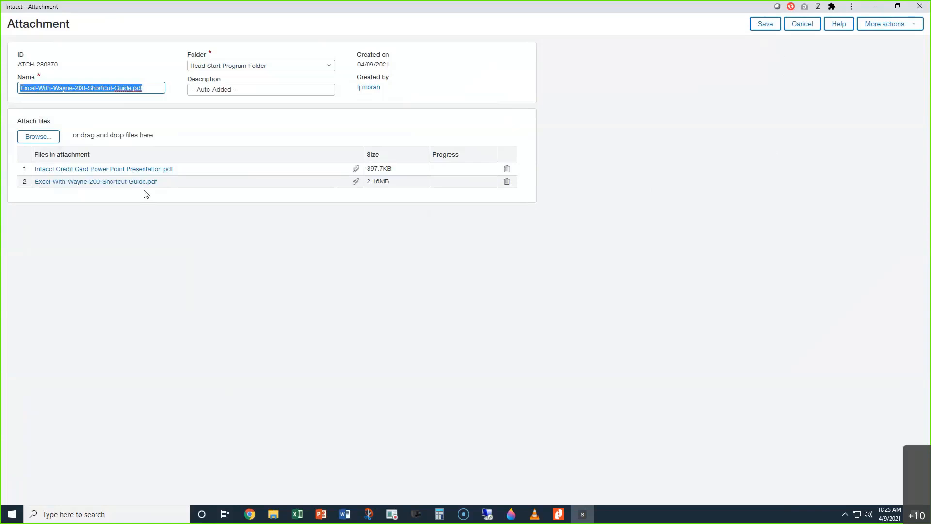
click(794, 23)
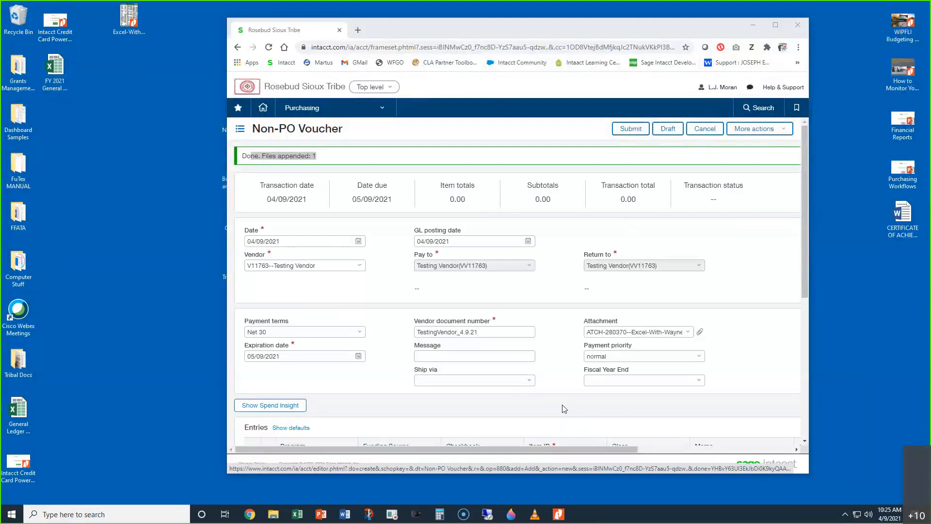
Step: Clear the voucher's Attachment field and attach only the Excel-With-Wayne-200-Shortcut-Guide file from the desktop
click(595, 336)
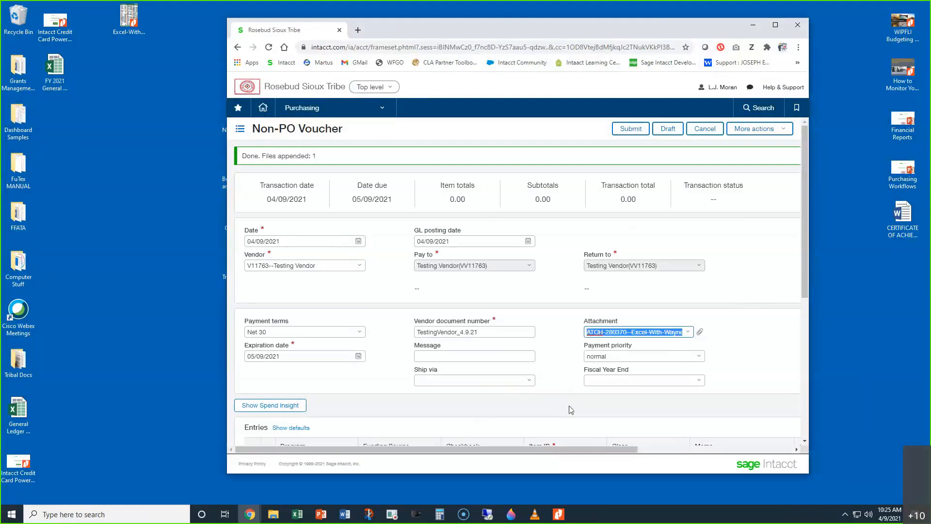
text(\)
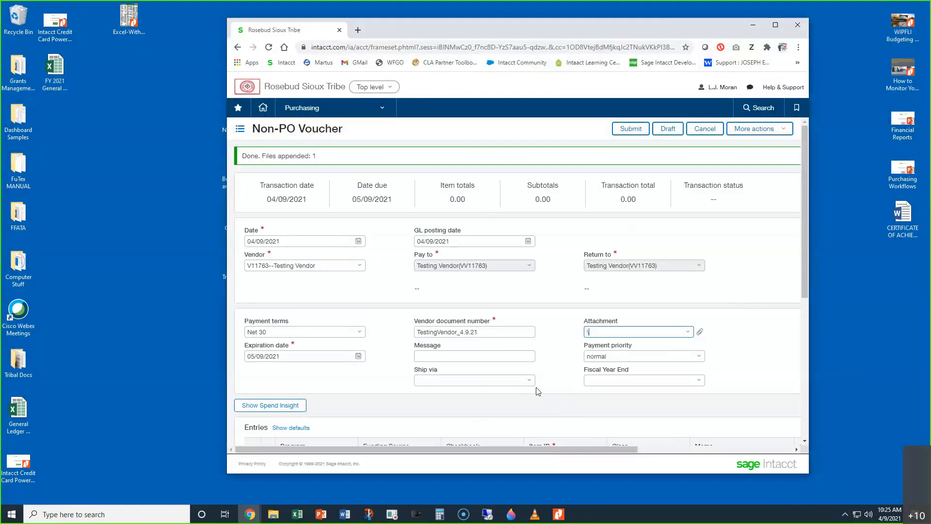
key(BackSpace)
mouse_move(123, 29)
mouse_down()
mouse_move(116, 82)
mouse_move(118, 42)
mouse_up()
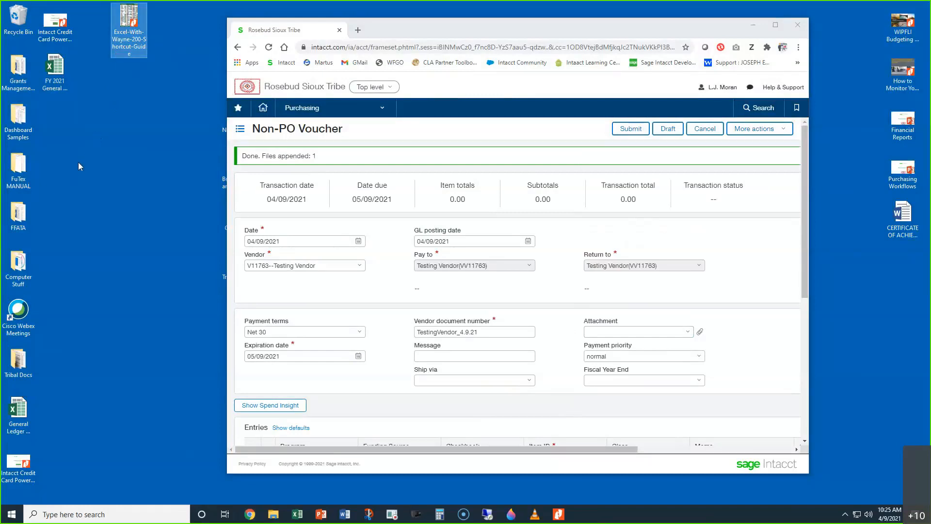
drag(132, 36, 635, 331)
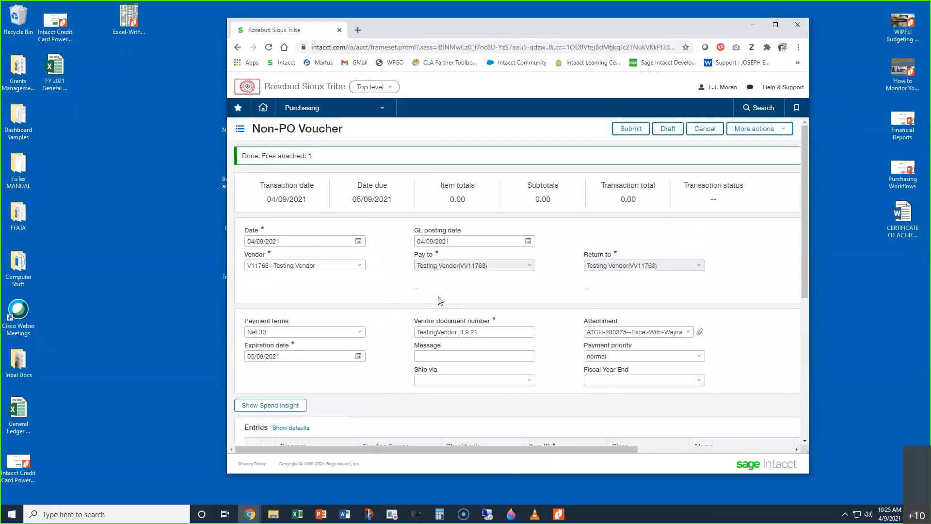
Step: Maximize the browser window, and add a new attachment to the voucher from the EPIC Life Flyer file in the Personnel folder
click(689, 333)
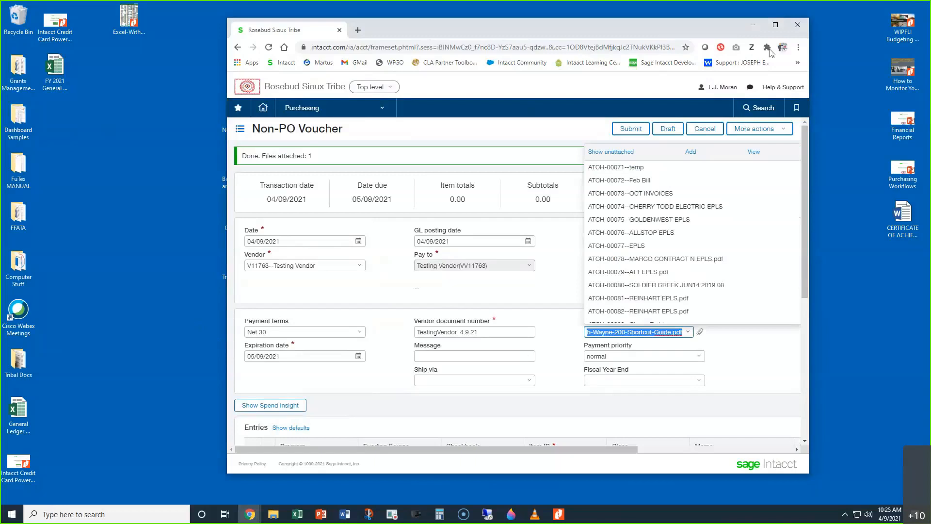
click(775, 24)
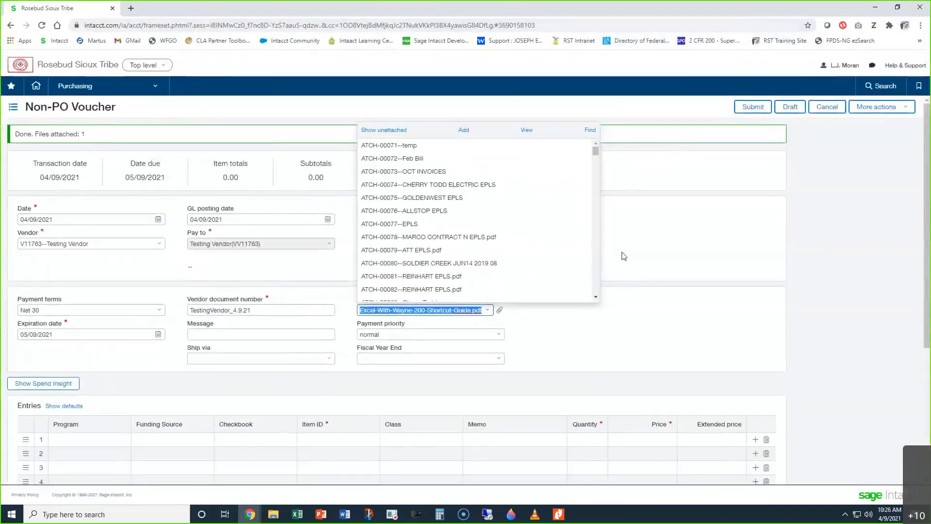
click(464, 130)
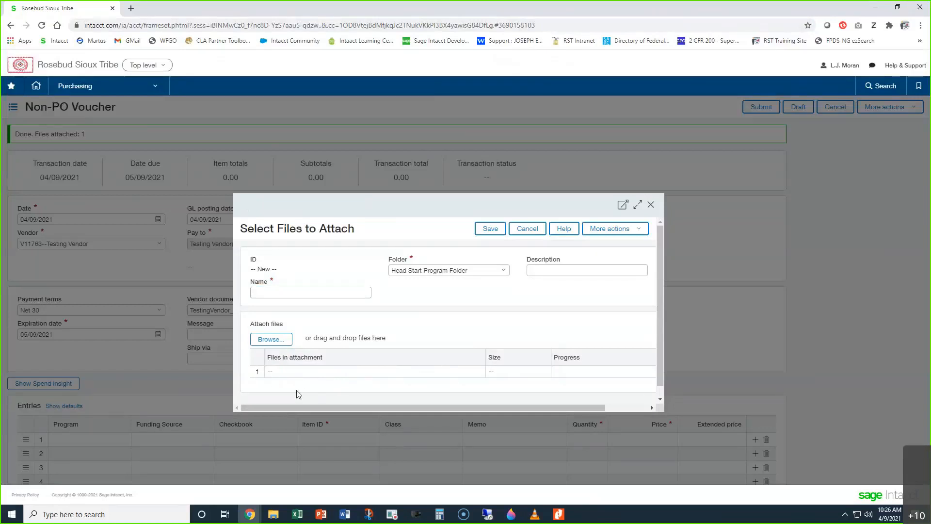
click(271, 343)
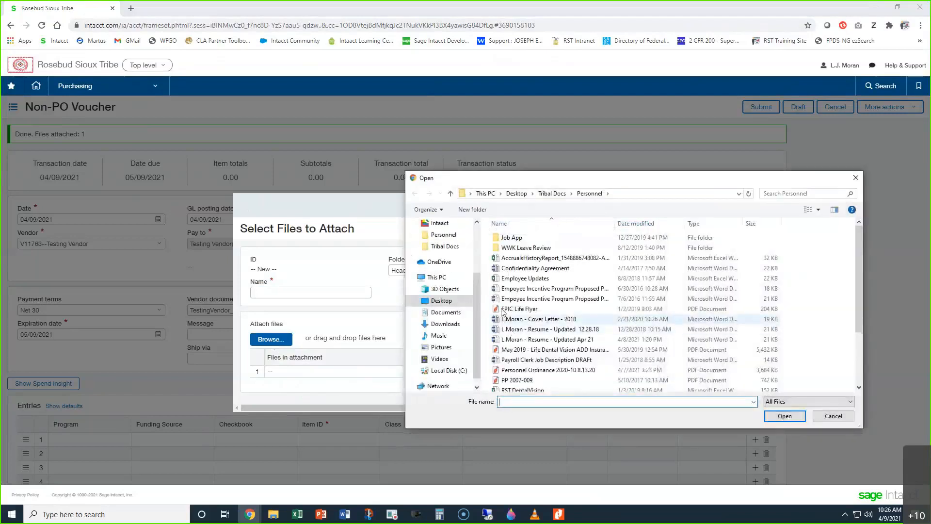
click(507, 308)
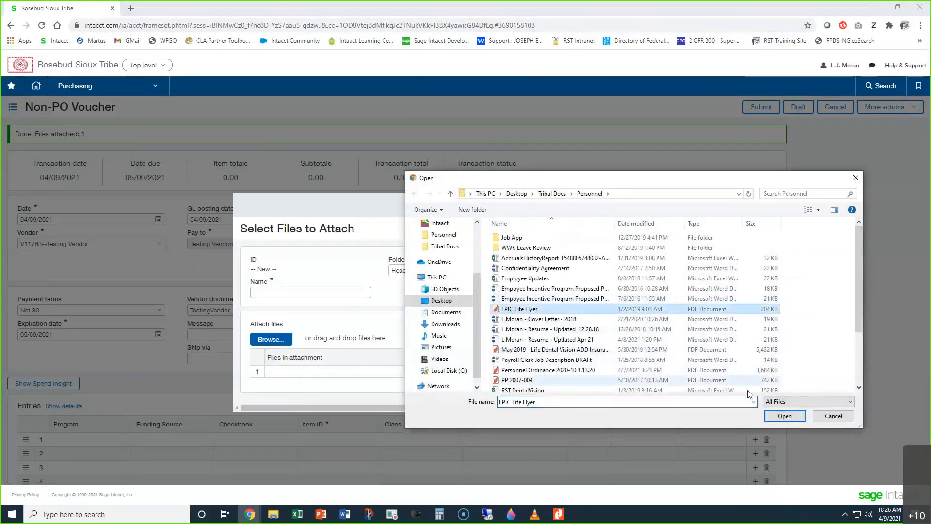
click(784, 416)
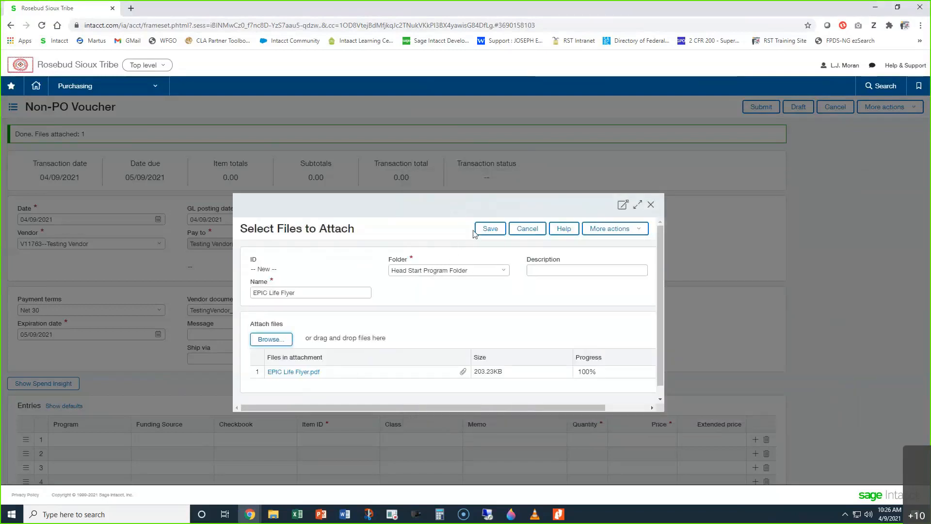
click(490, 229)
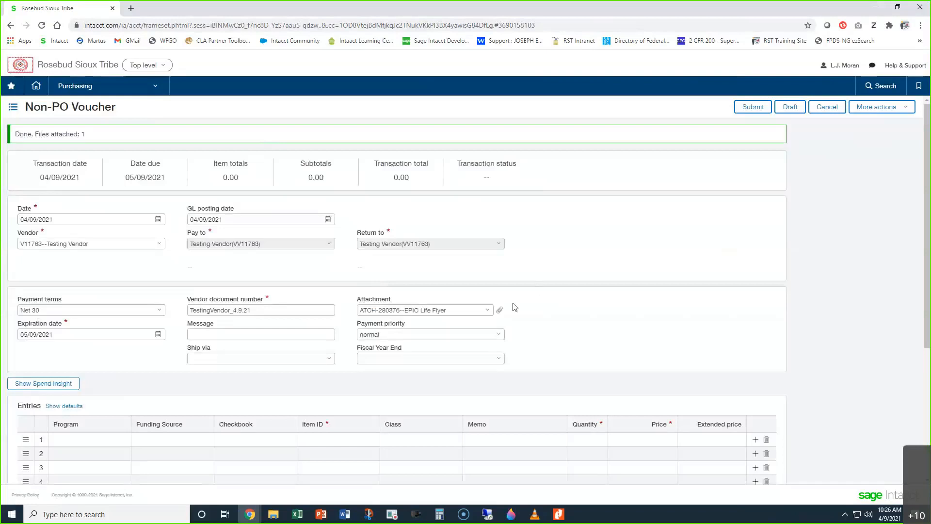
Step: View the voucher's EPIC Life Flyer attachment record, check its files, and close it
click(488, 310)
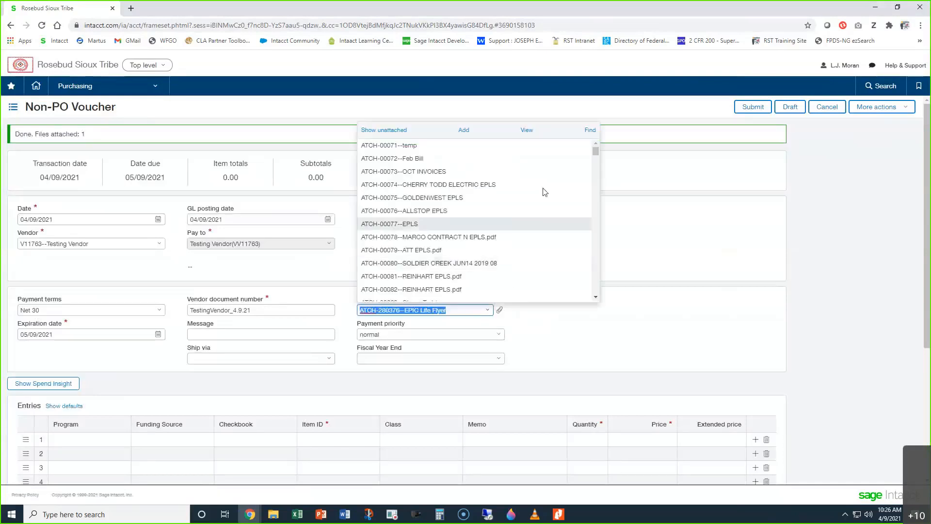
click(527, 129)
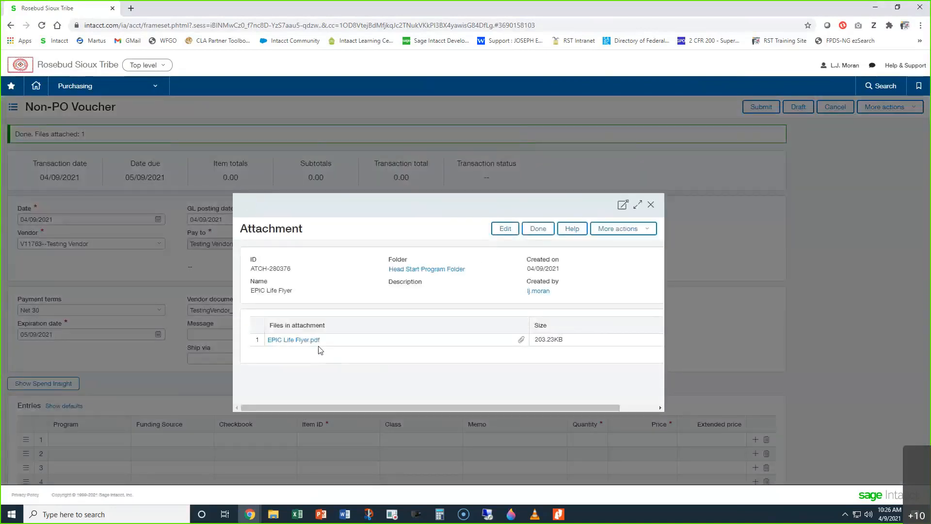
click(650, 205)
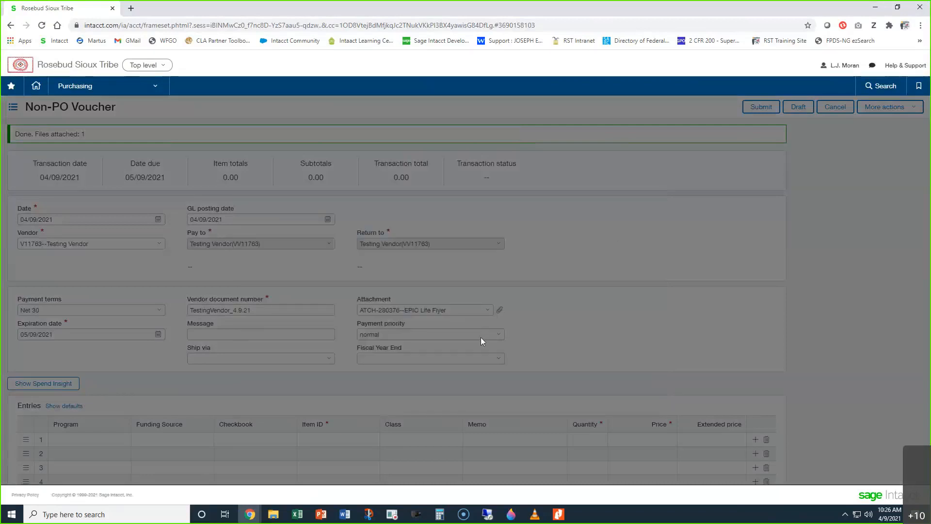
Step: Upload Personnel Ordinance 2020-10 8.13.20 and PP 2007-009 into the EPIC Life Flyer attachment record, and close it without saving
click(488, 310)
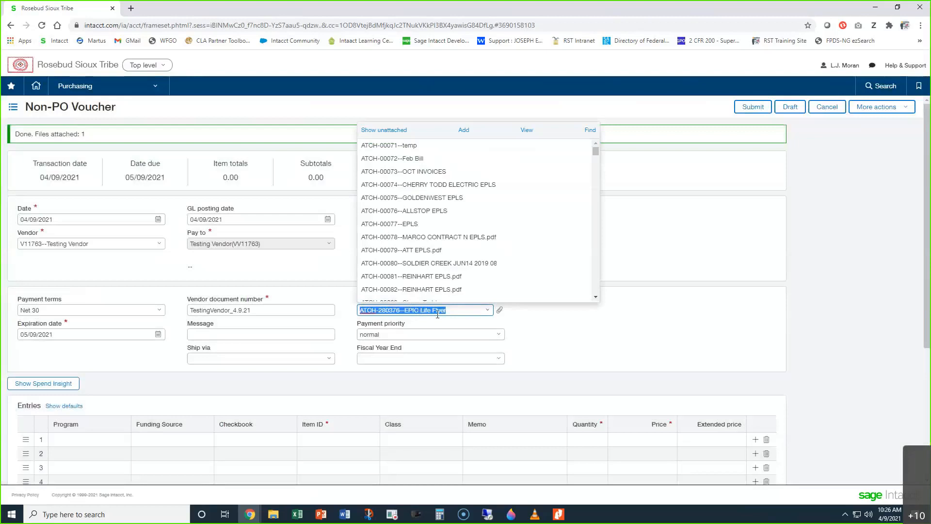
click(526, 130)
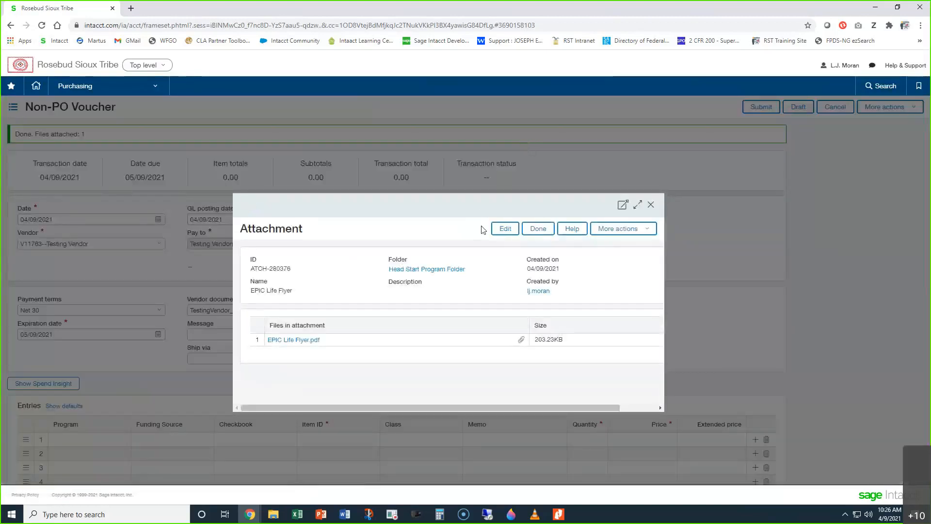
click(505, 228)
click(272, 342)
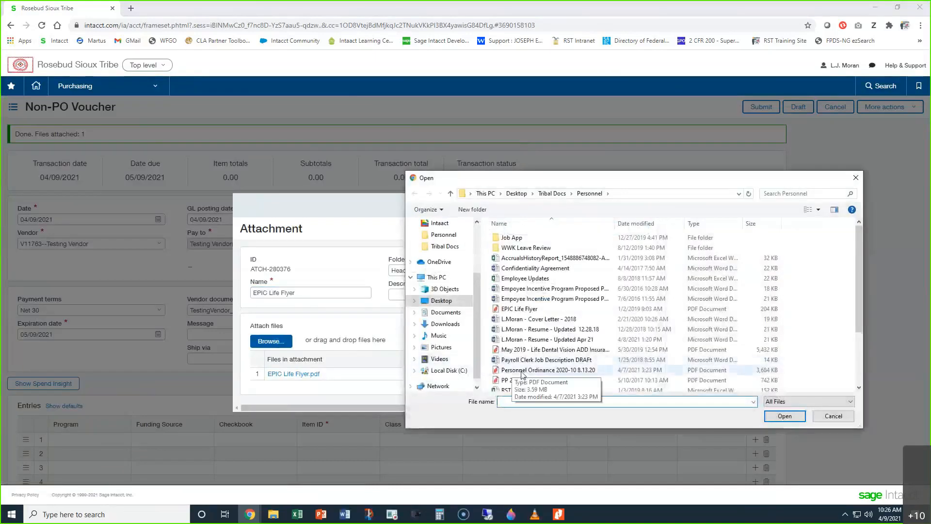
click(522, 371)
ctrl+click(517, 379)
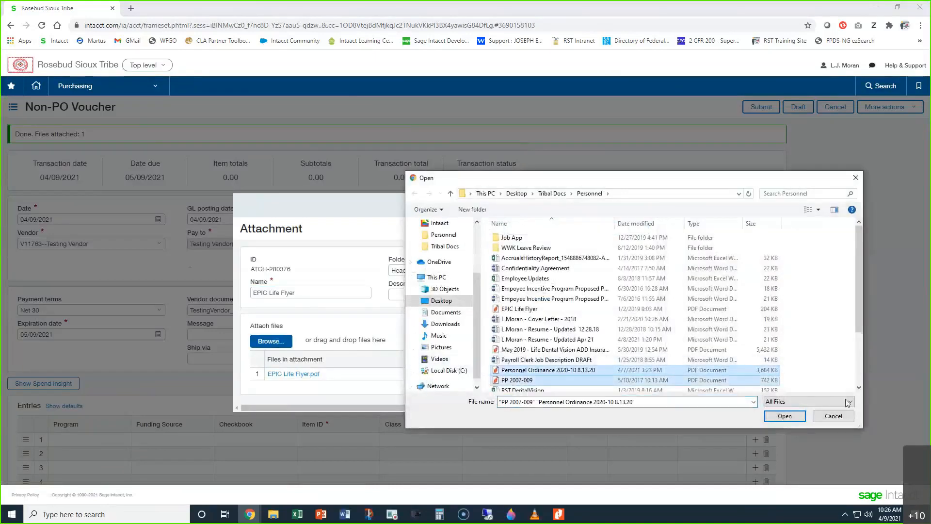
click(794, 417)
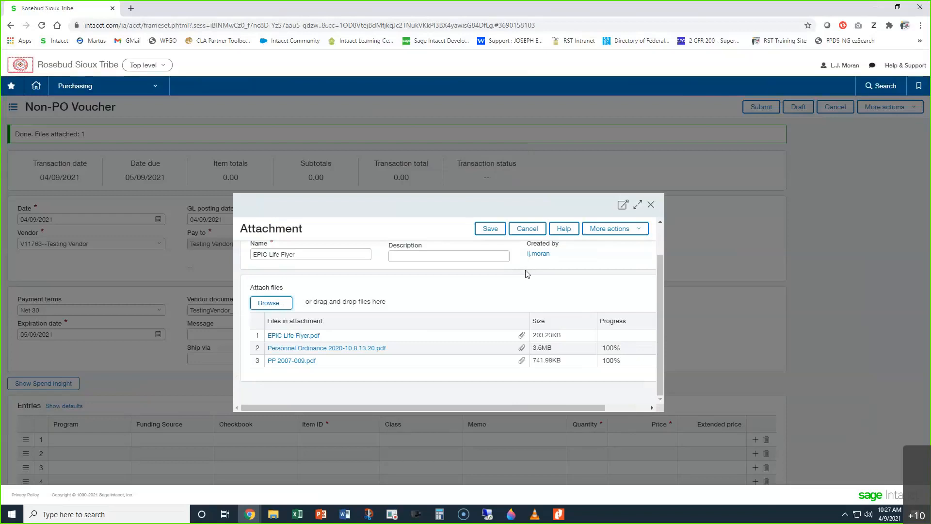
click(651, 205)
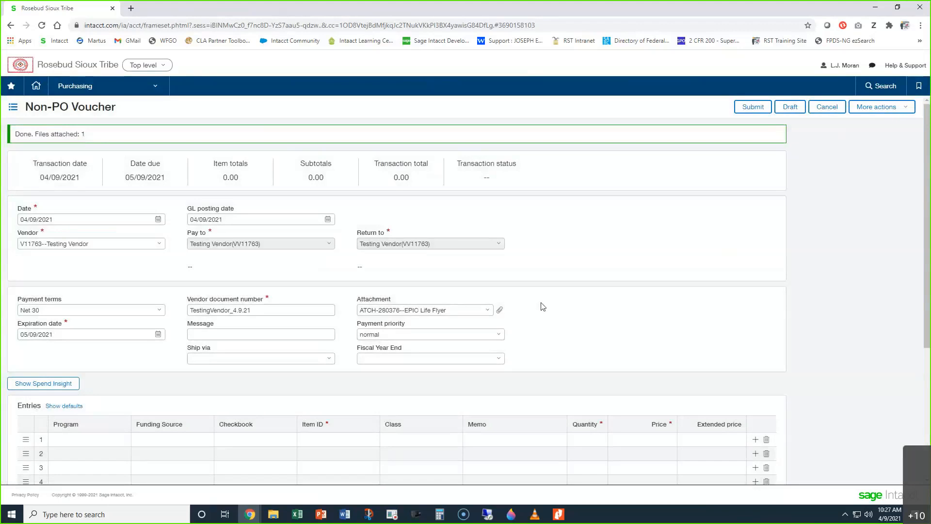
Step: Set the voucher's Fiscal Year End to Current
click(488, 313)
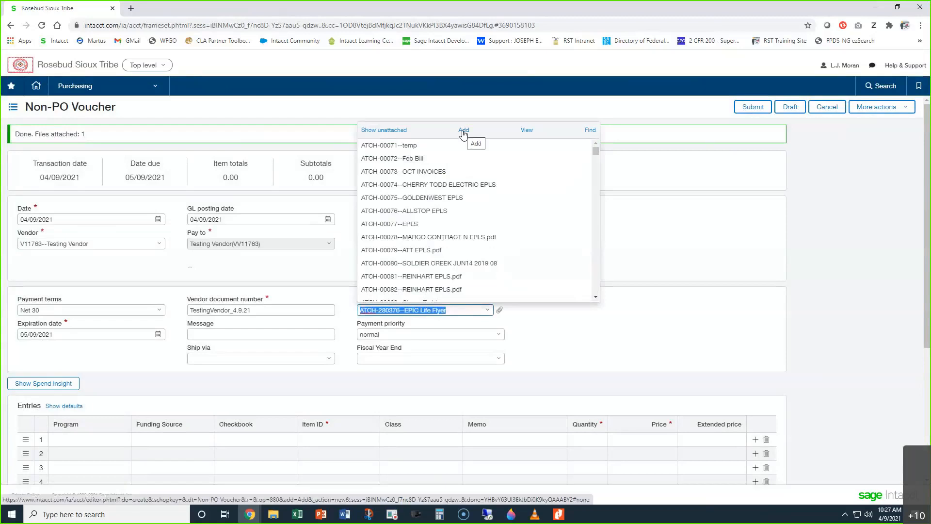
click(819, 311)
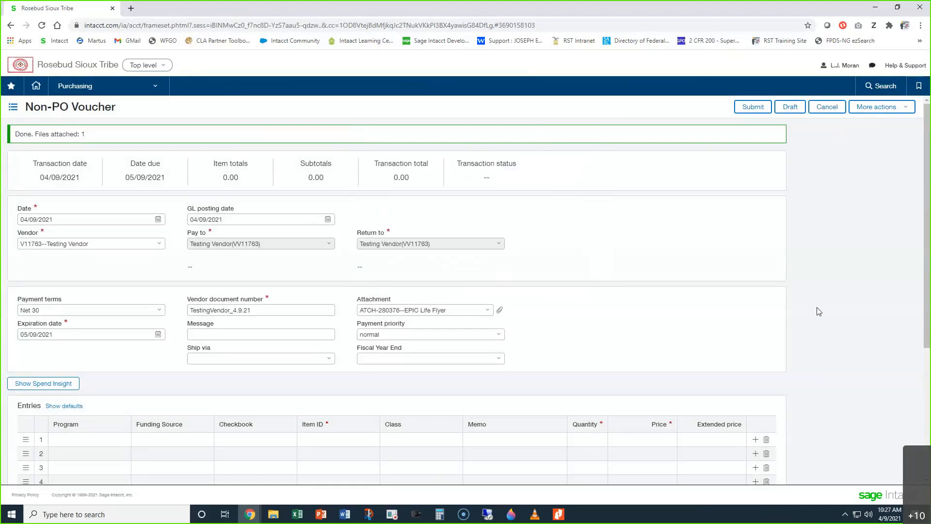
click(498, 360)
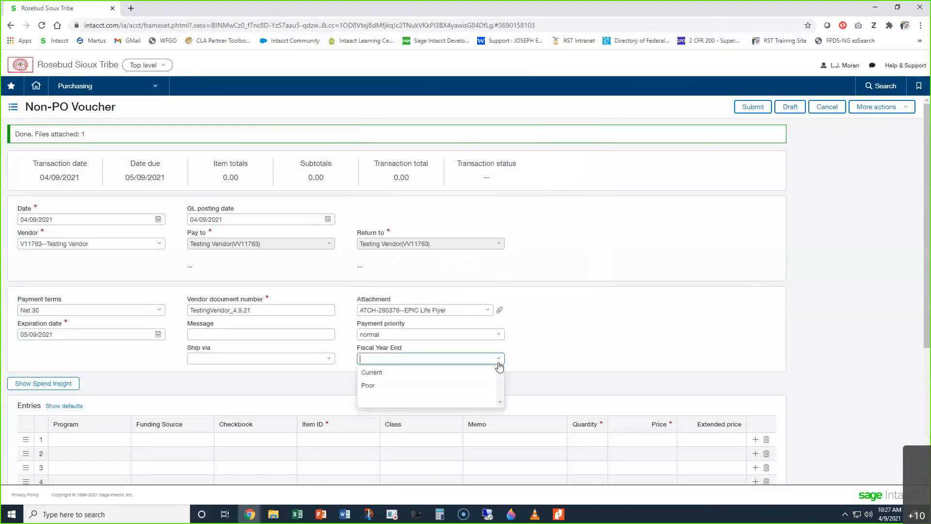
click(415, 376)
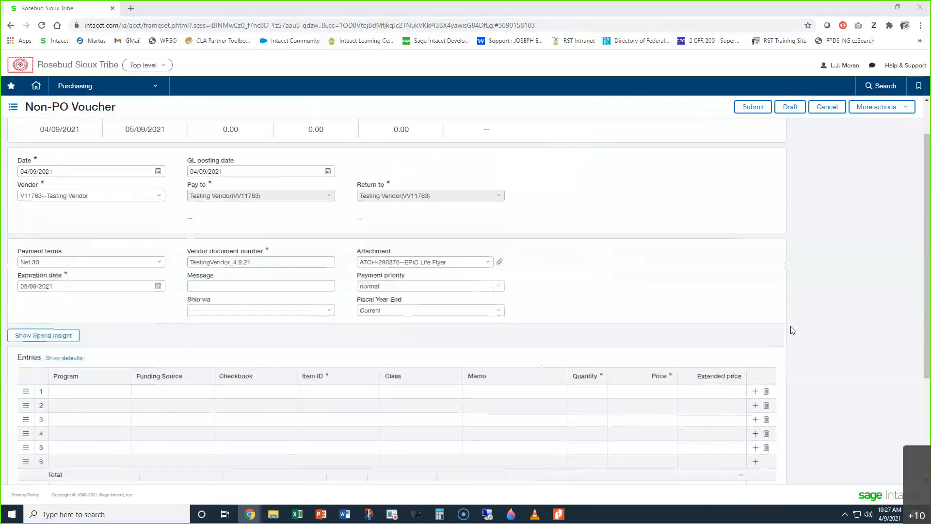
Step: Set the entries' default Funding Source to TEST FOR TRAINING and apply the defaults to the entry lines
scroll(825, 361, down, 2)
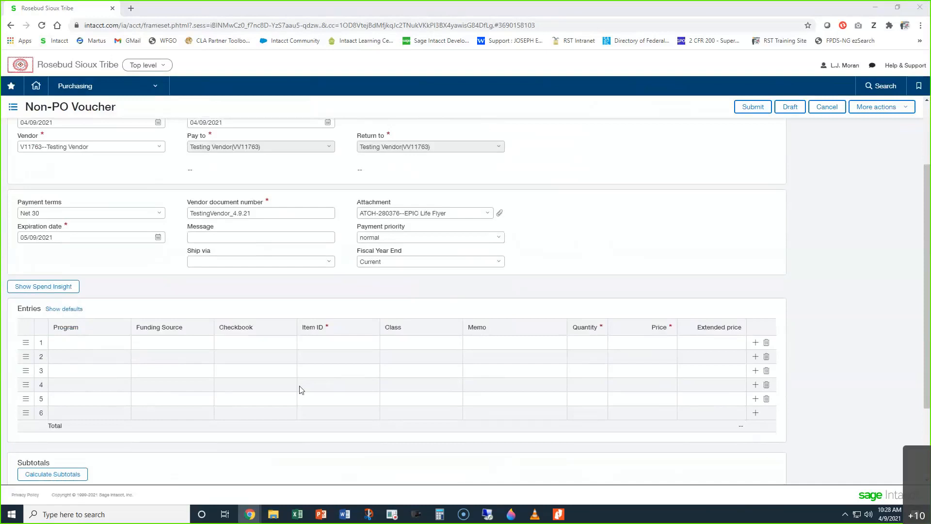
click(63, 309)
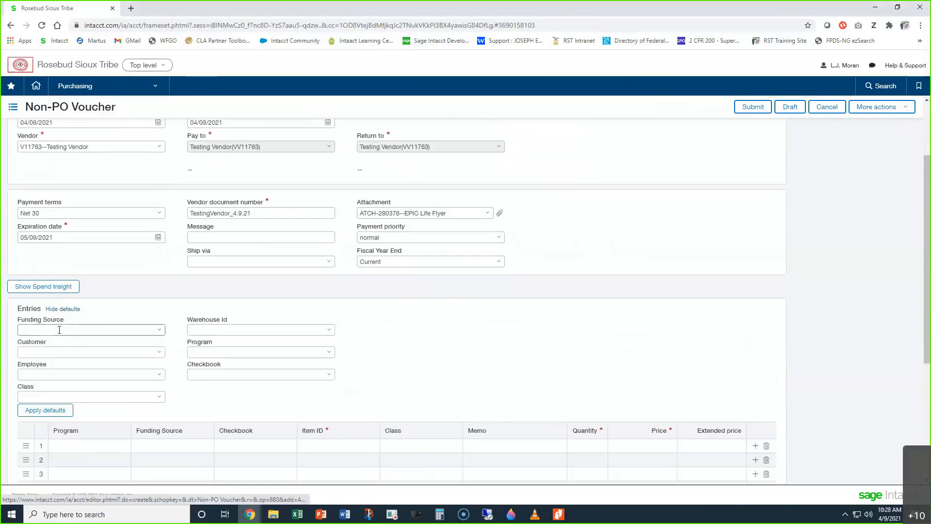
text(test)
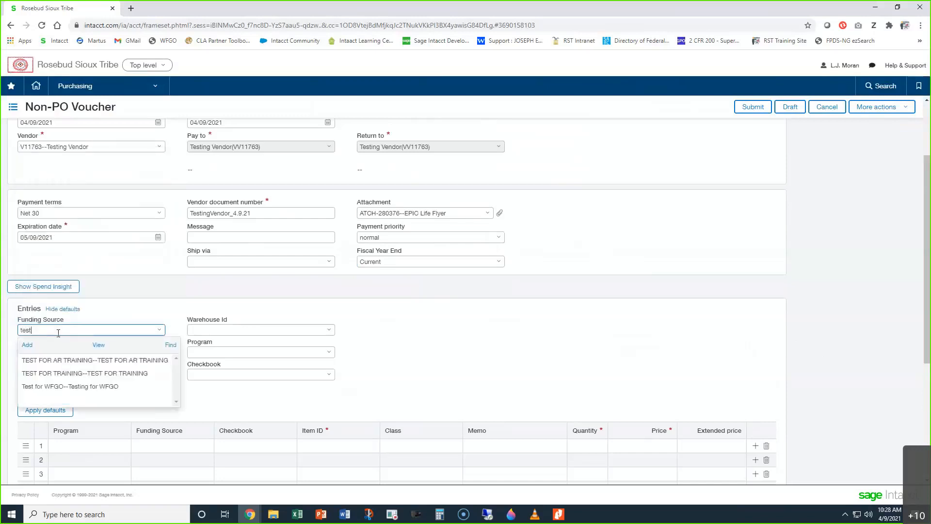
click(71, 374)
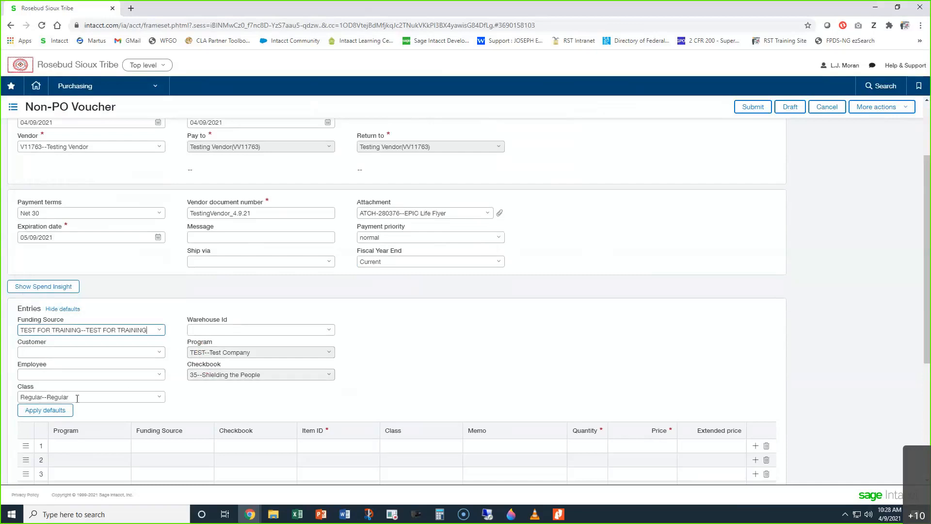
click(49, 413)
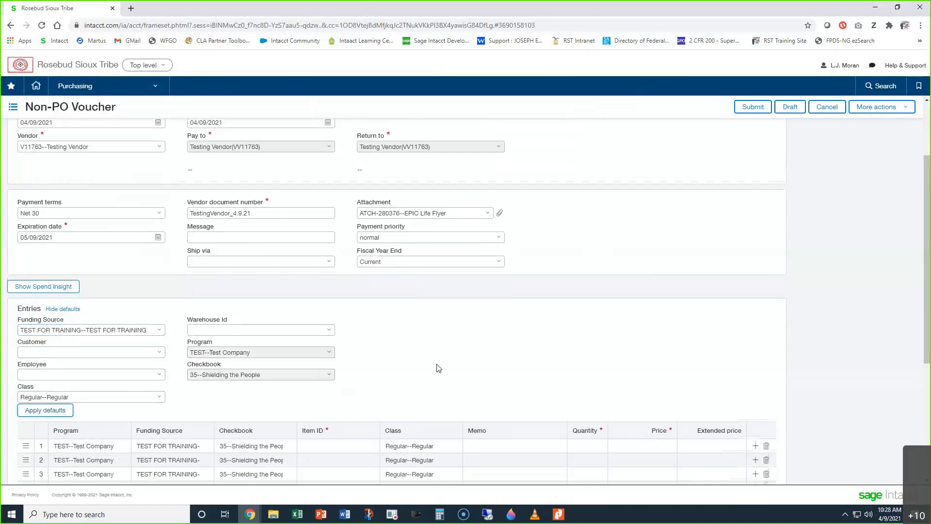
Step: Choose 69050--Office Supplies as the Item ID of the first entry line and open its Memo for editing
scroll(438, 366, down, 5)
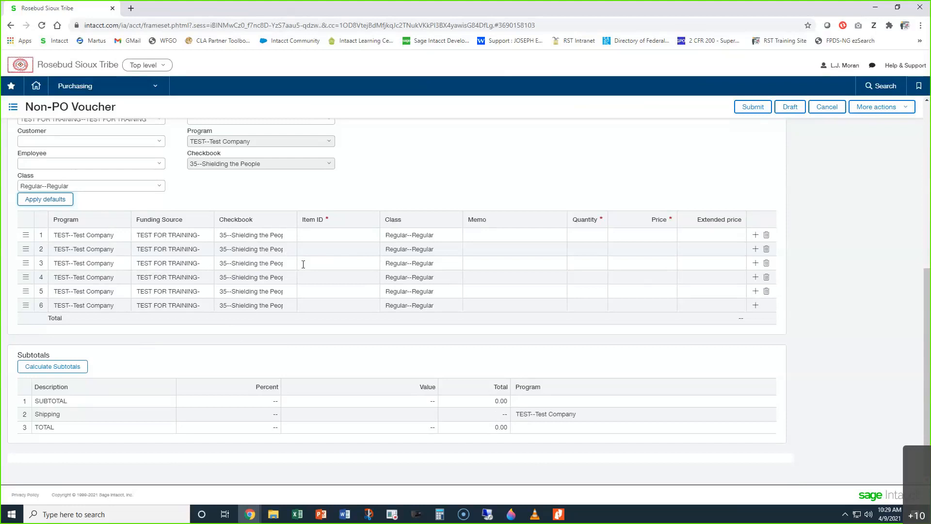
click(327, 234)
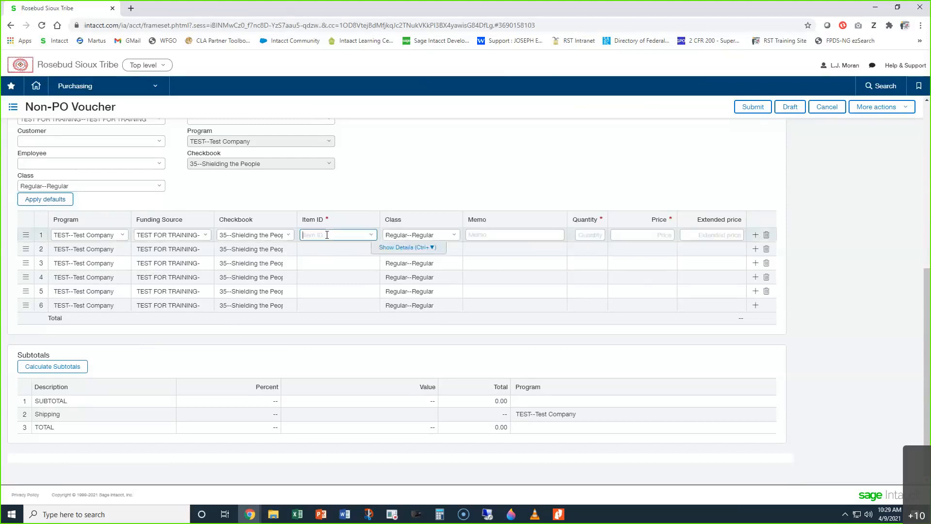
text(69)
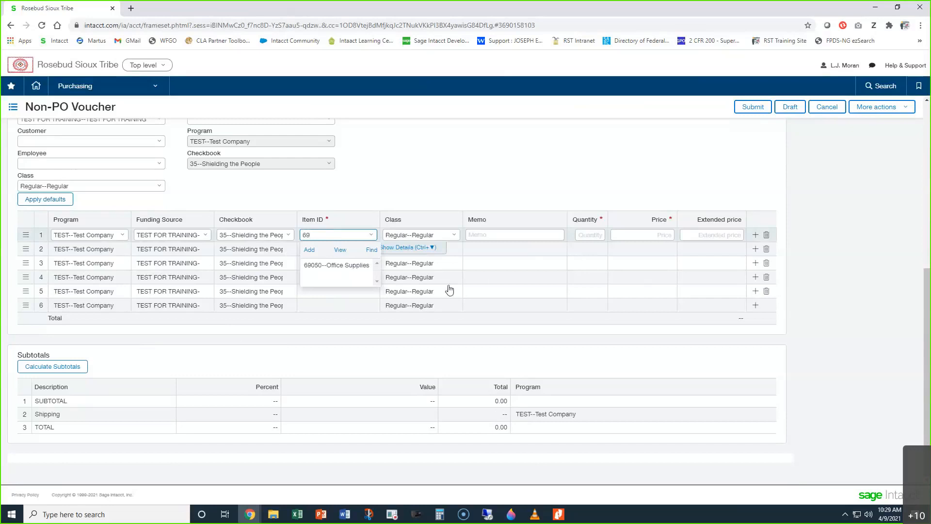
click(340, 265)
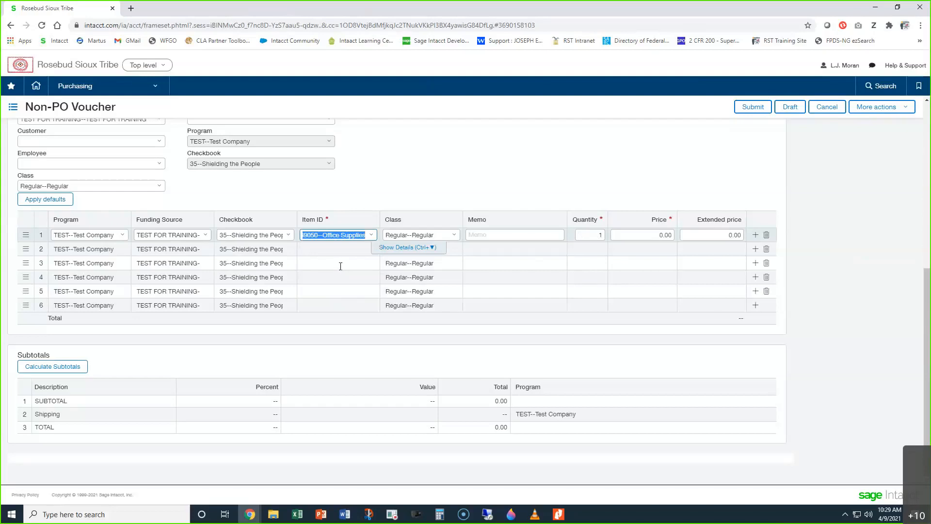
click(486, 238)
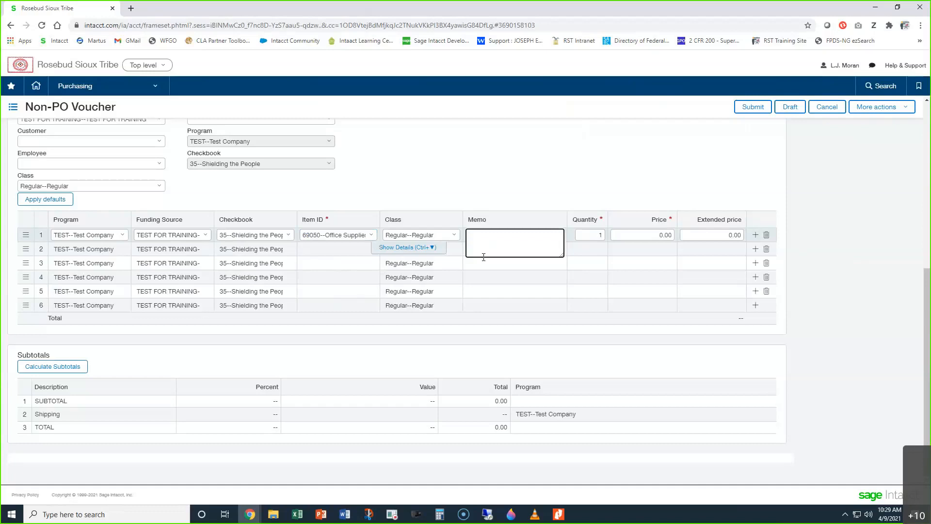
Step: Hide the defaults of the Entries section
scroll(506, 216, up, 1)
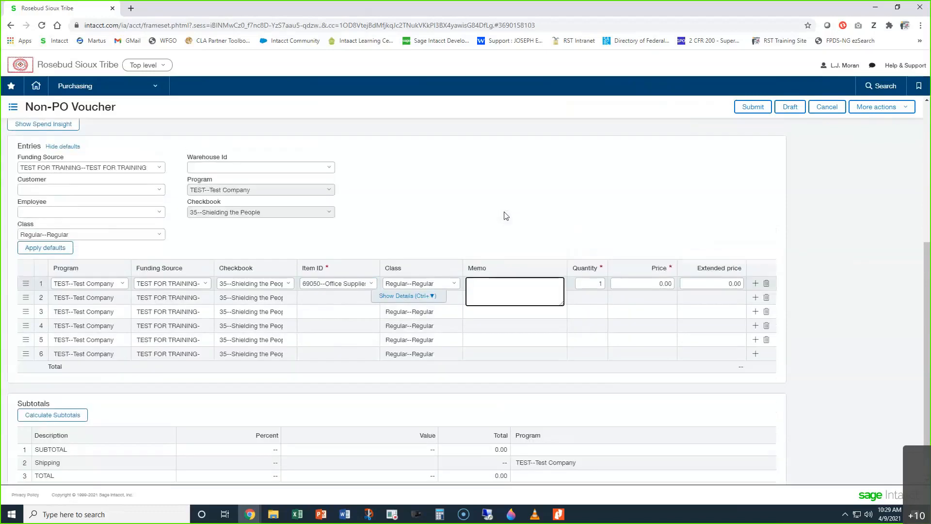
scroll(506, 216, up, 1)
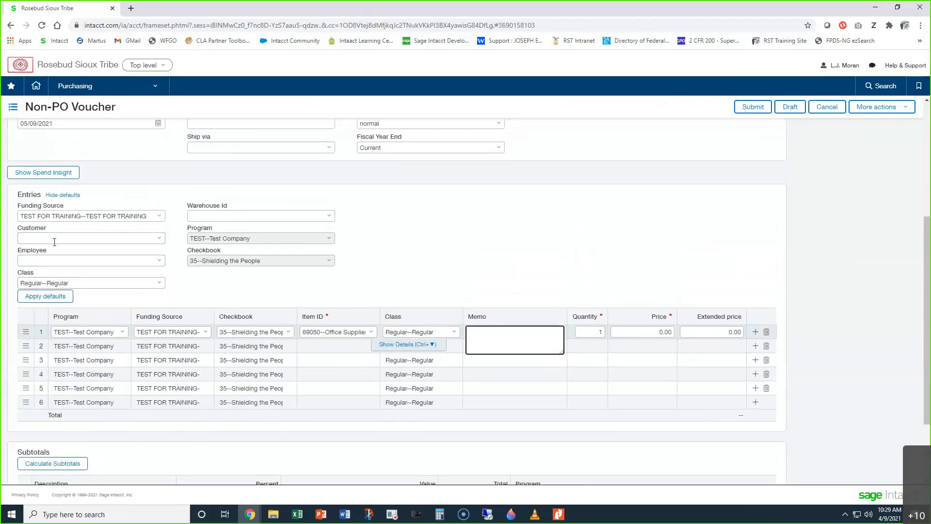
click(68, 195)
scroll(316, 237, up, 2)
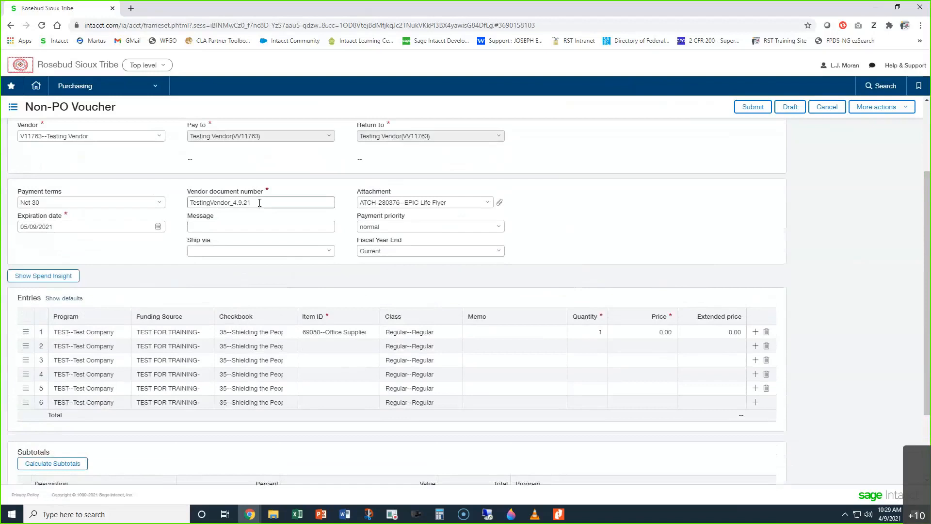
Step: Set the Price of the first entry line to 1.00
click(495, 332)
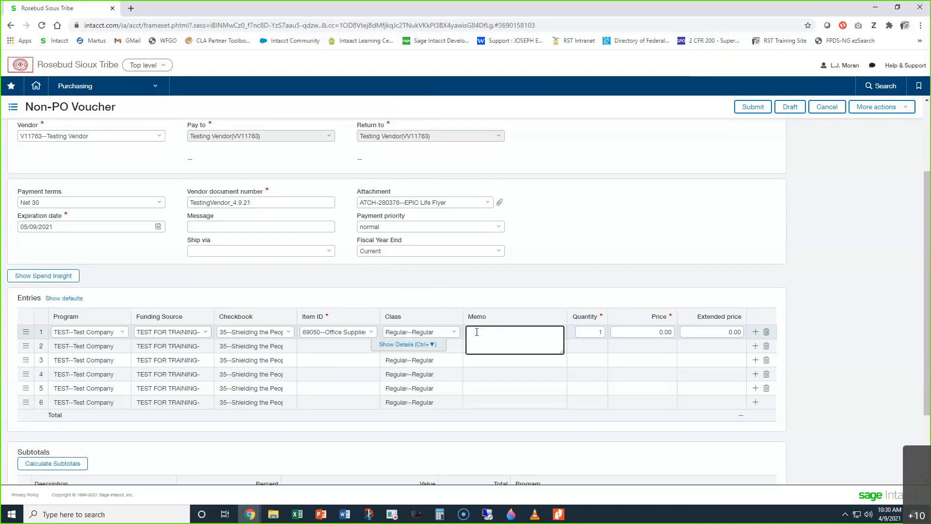
click(590, 333)
key(Tab)
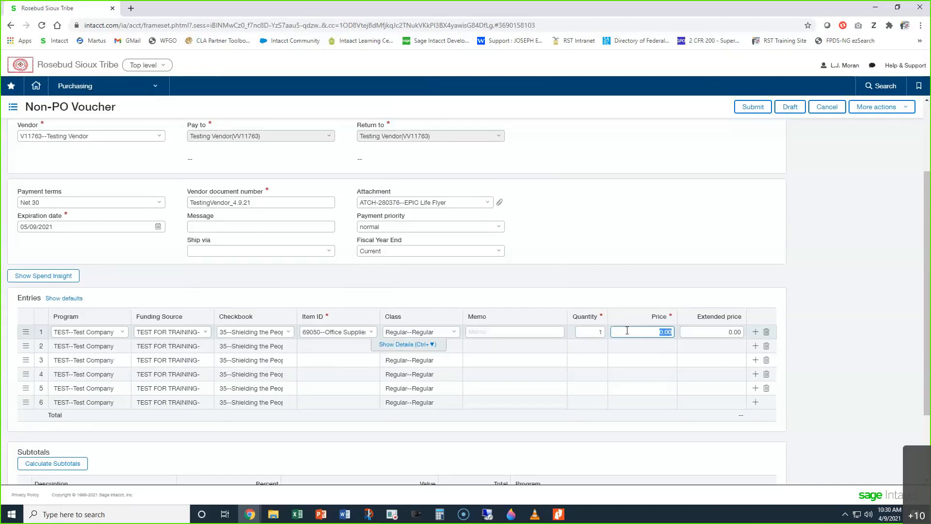
text(1)
click(805, 269)
Step: Review the voucher's Spend Insight for the budget, this purchase and funds available, and close it
click(48, 280)
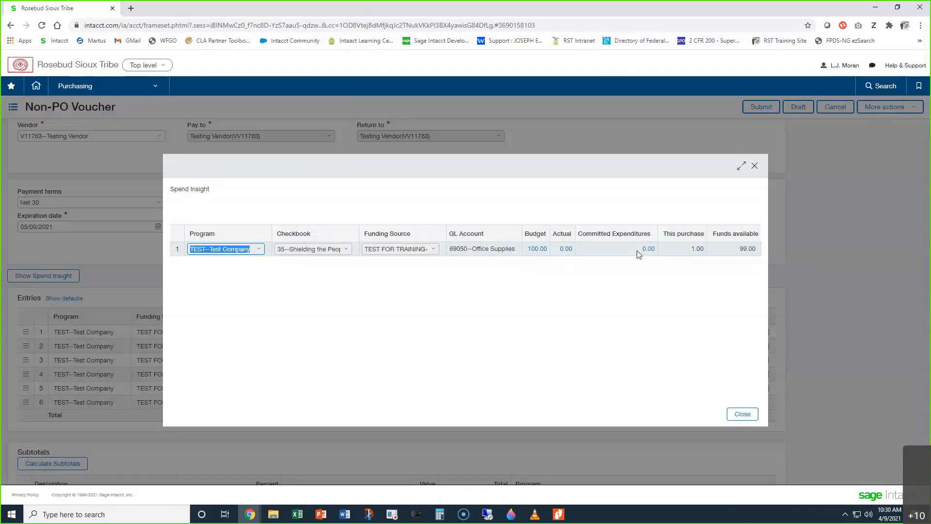
drag(664, 235, 703, 239)
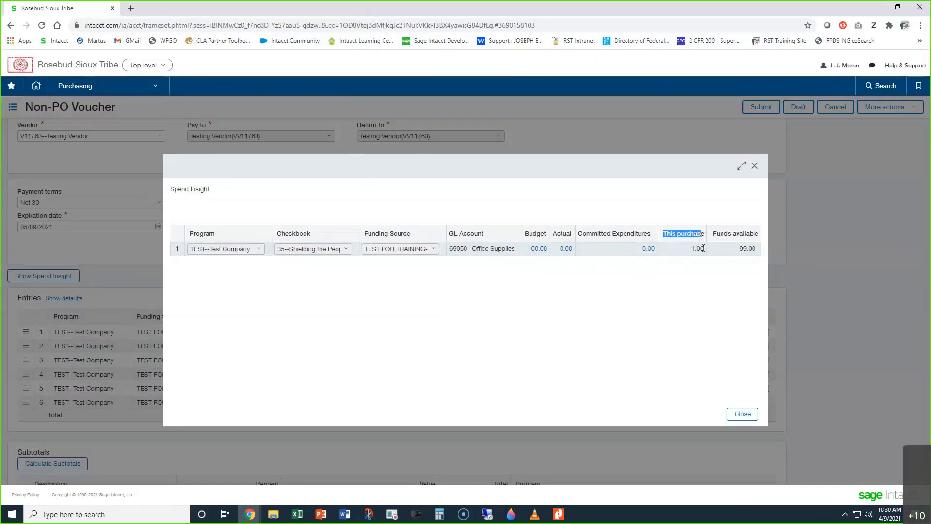
click(747, 246)
double_click(747, 247)
click(746, 415)
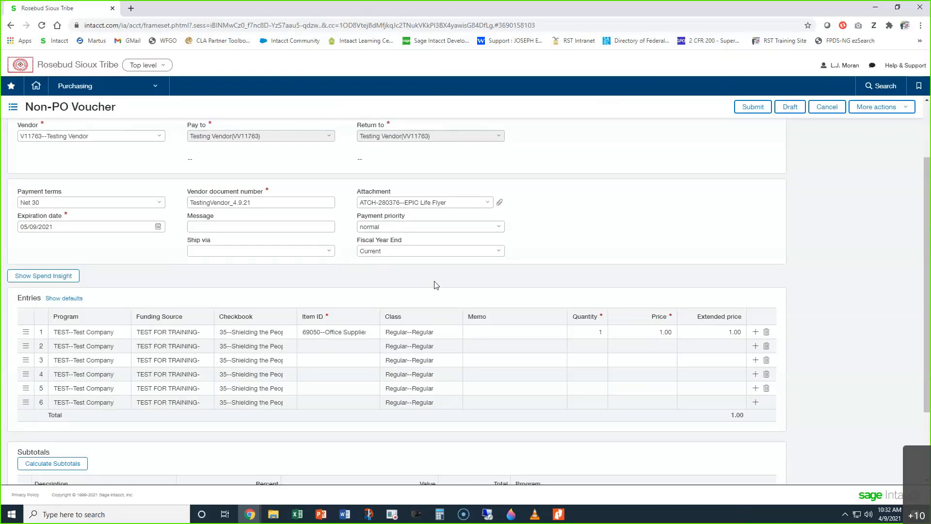
Step: Enter the account number followed by April 2021 as the first entry line's Memo and submit the voucher
click(492, 336)
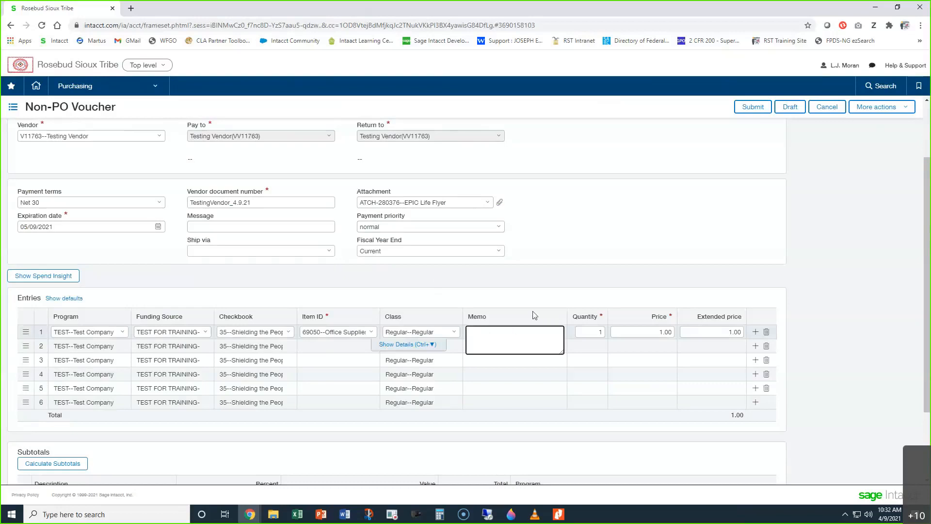
click(853, 283)
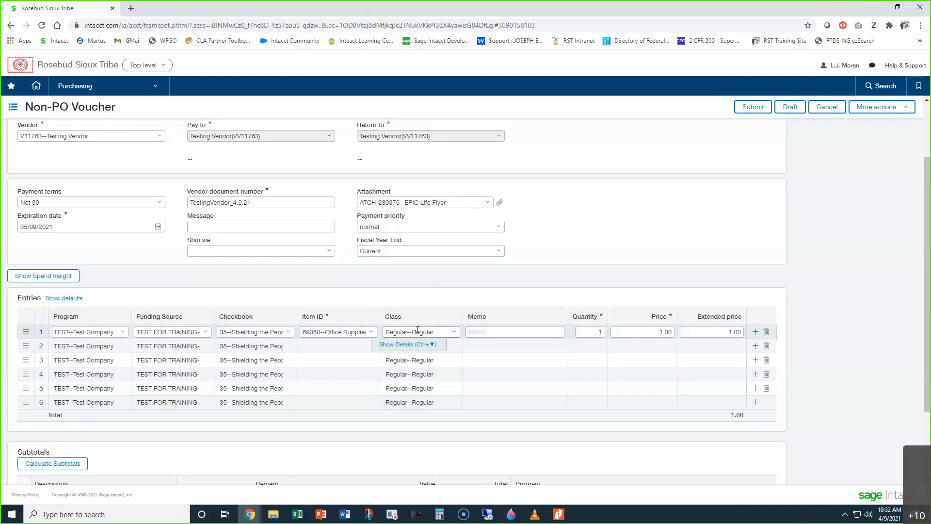
click(487, 334)
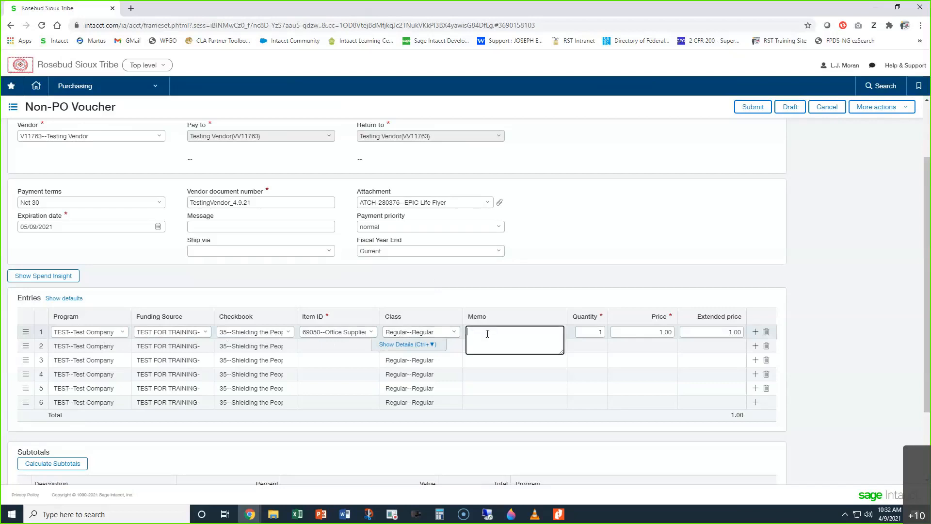
text(Account123456789 April 2021)
click(828, 294)
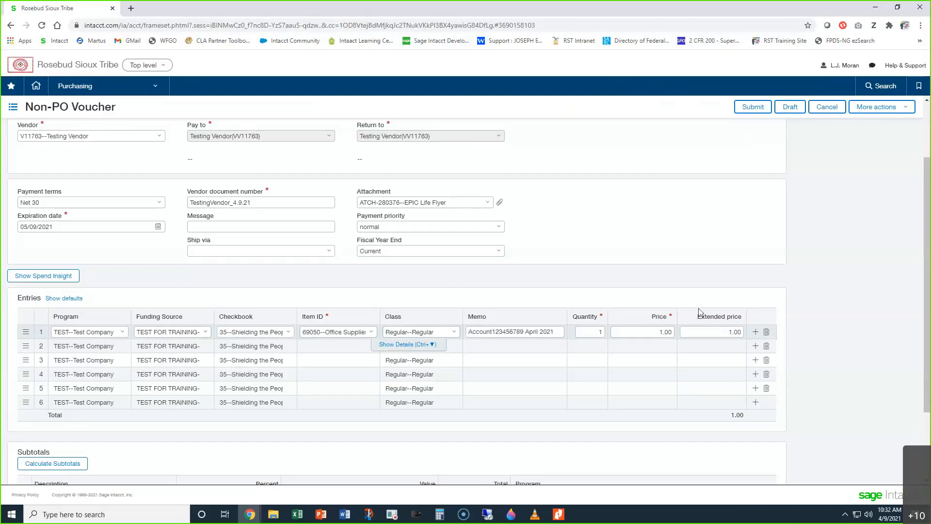
click(739, 111)
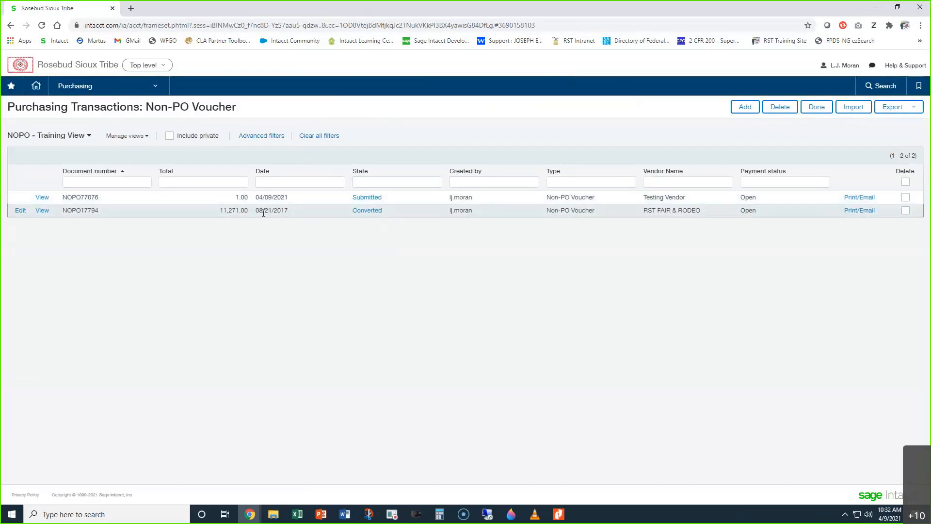
Step: Add a new Non-PO Voucher and select Testing Vendor as its Vendor
click(745, 107)
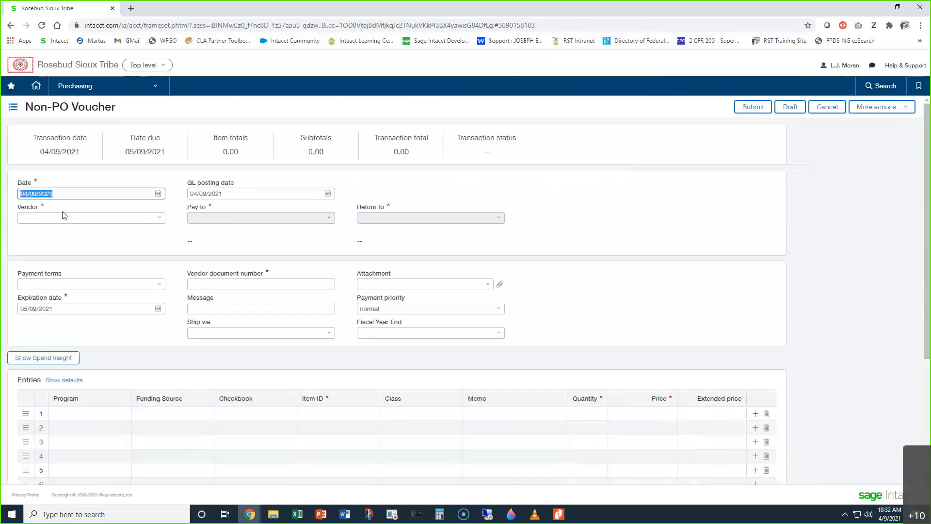
click(65, 216)
text(test)
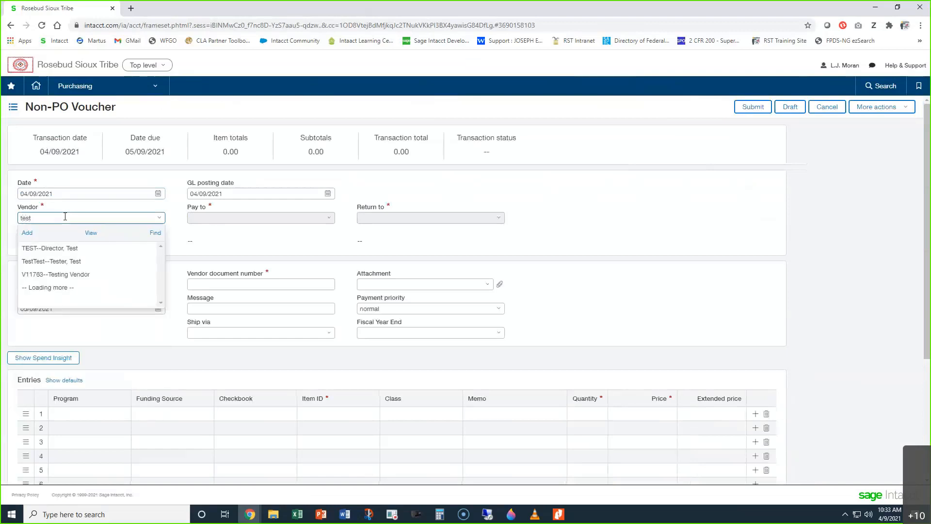
click(68, 275)
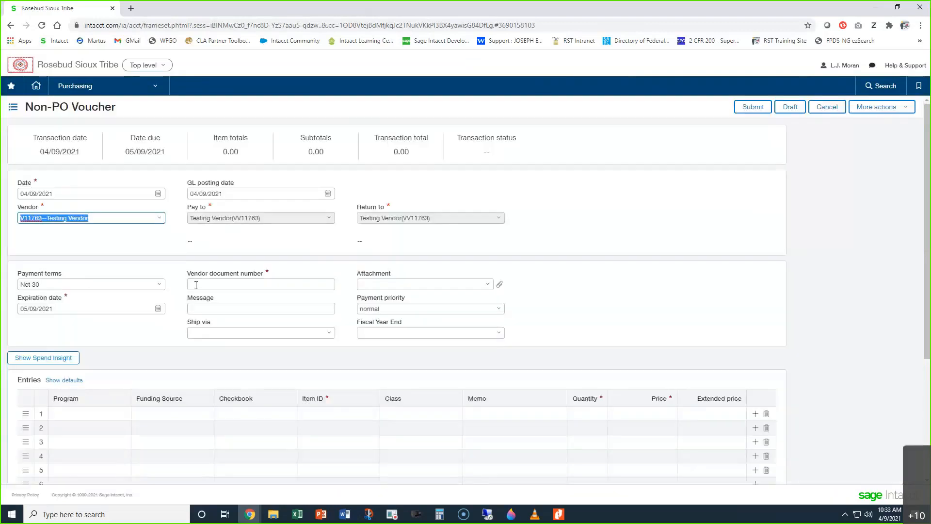
Step: Set the Vendor document number to TestingVendor_4.10.21
click(208, 283)
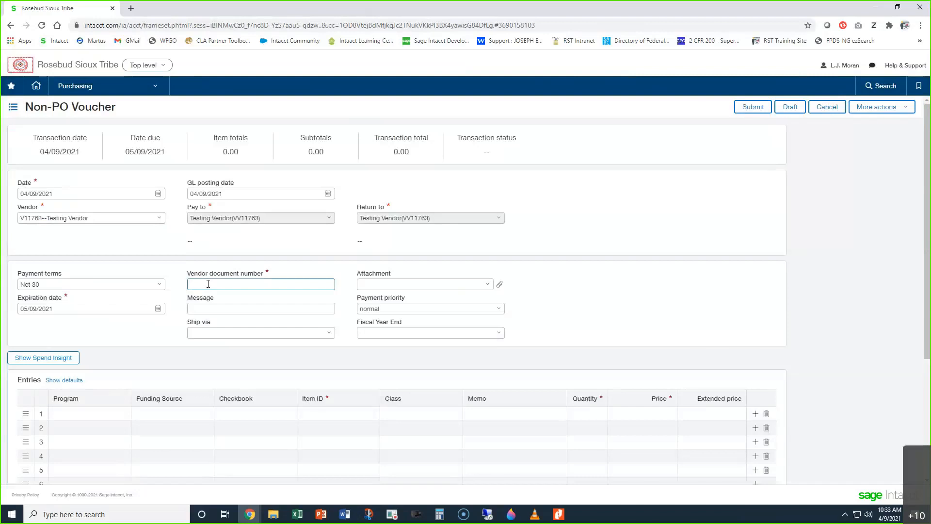
text(TestingVendor_4.10.21)
Step: Attach the Intacct Credit Card Power Point file from the desktop to the voucher and set Fiscal Year End to Current
click(897, 6)
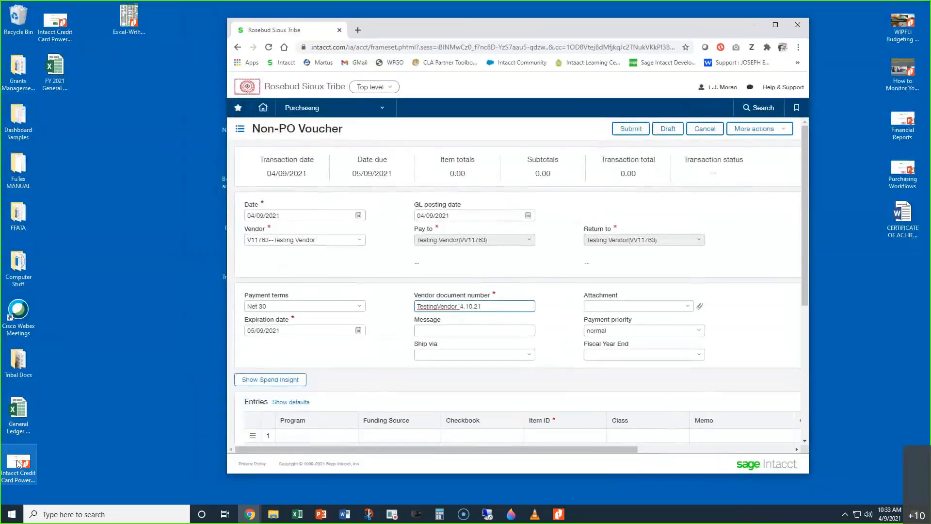
drag(17, 463, 630, 306)
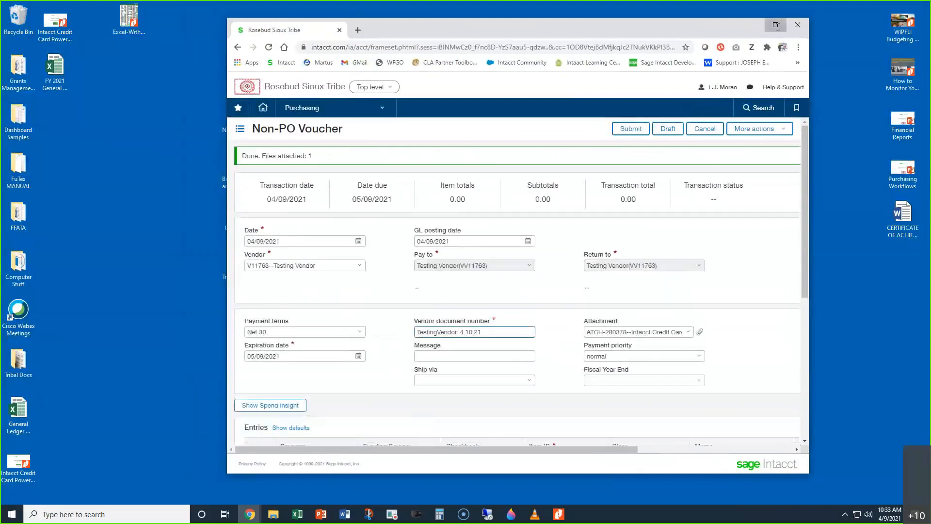
click(775, 25)
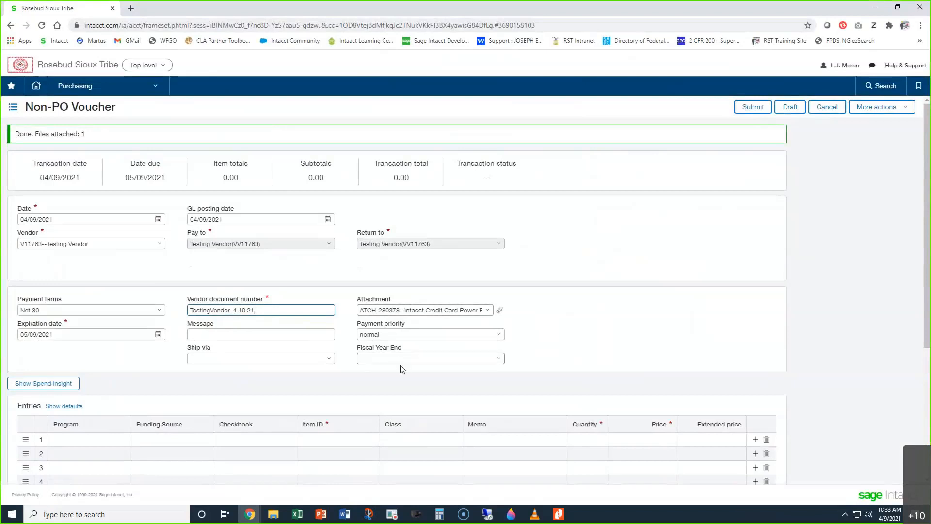
click(499, 359)
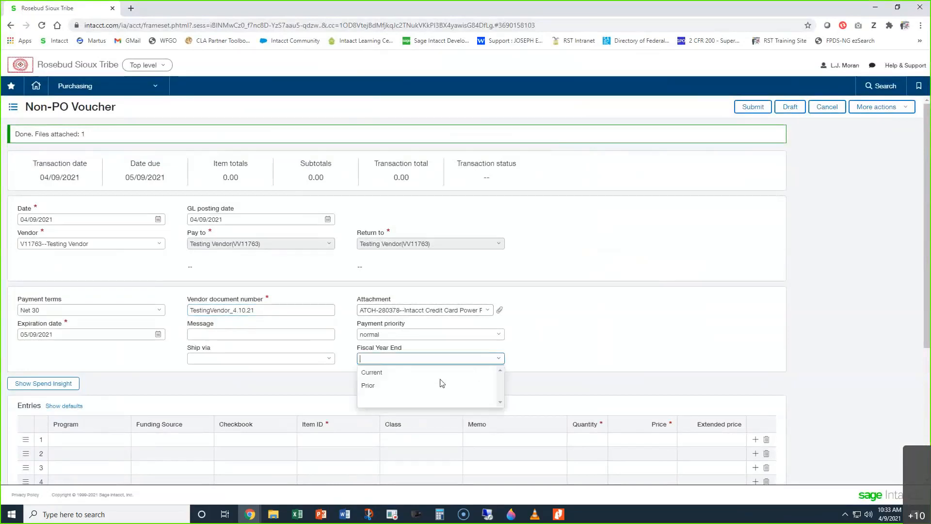
click(403, 372)
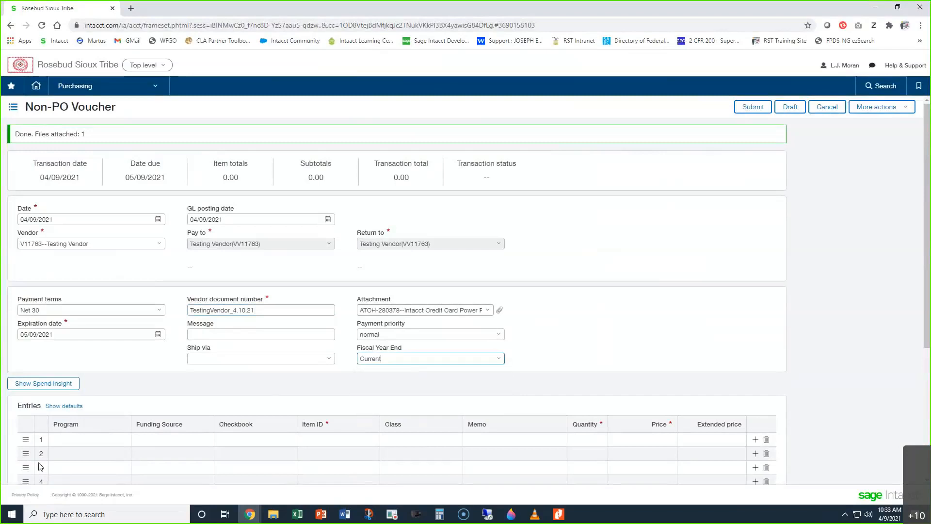
Step: Set the Funding Source of the first entry line to TEST FOR TRAINING
click(175, 440)
text(test)
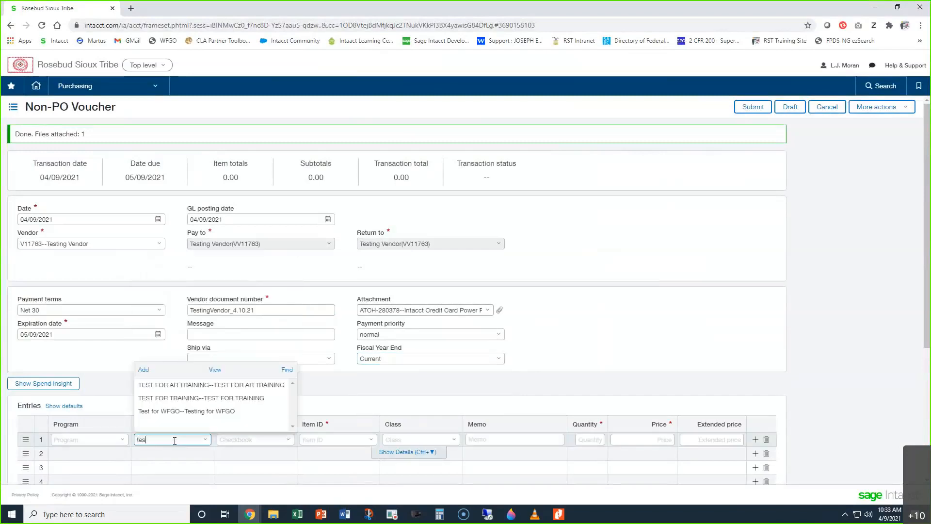
click(155, 399)
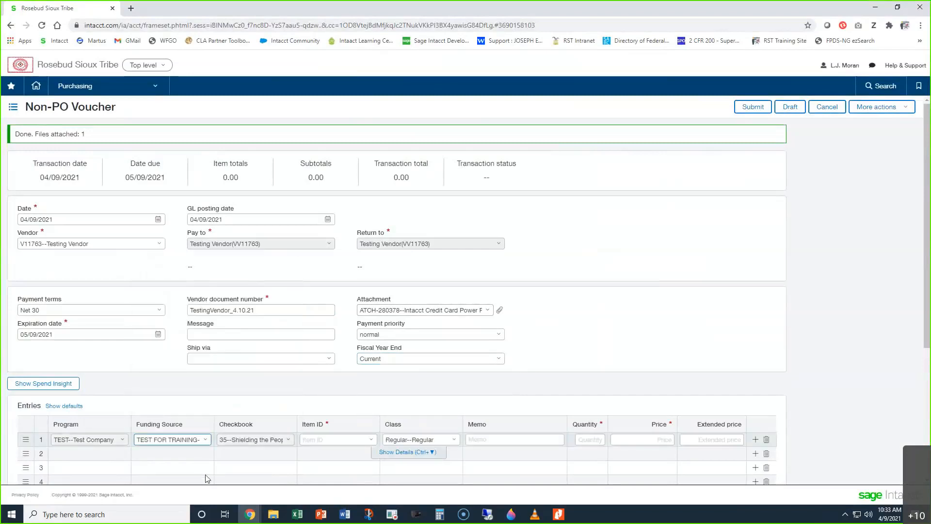
Step: Choose 69050--Office Supplies as the first entry line's Item ID and set its Price to 100
click(343, 439)
text(690)
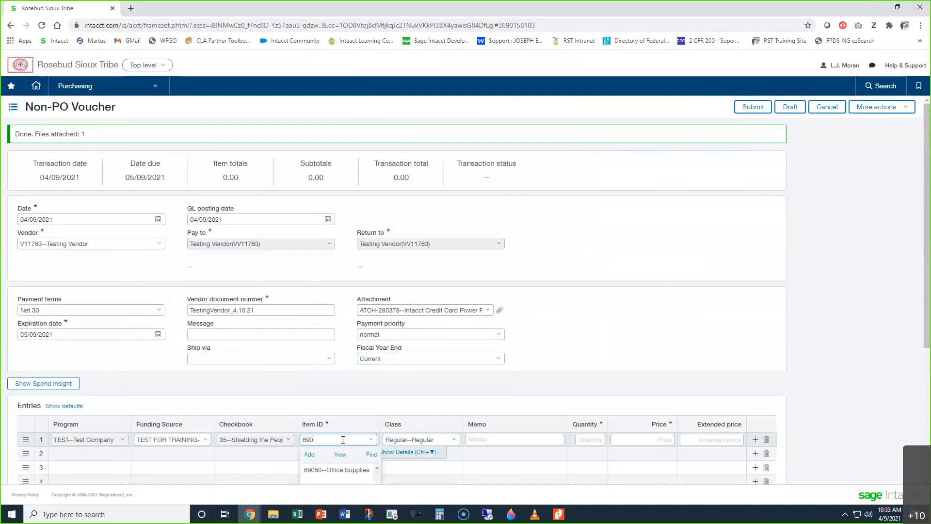
click(347, 467)
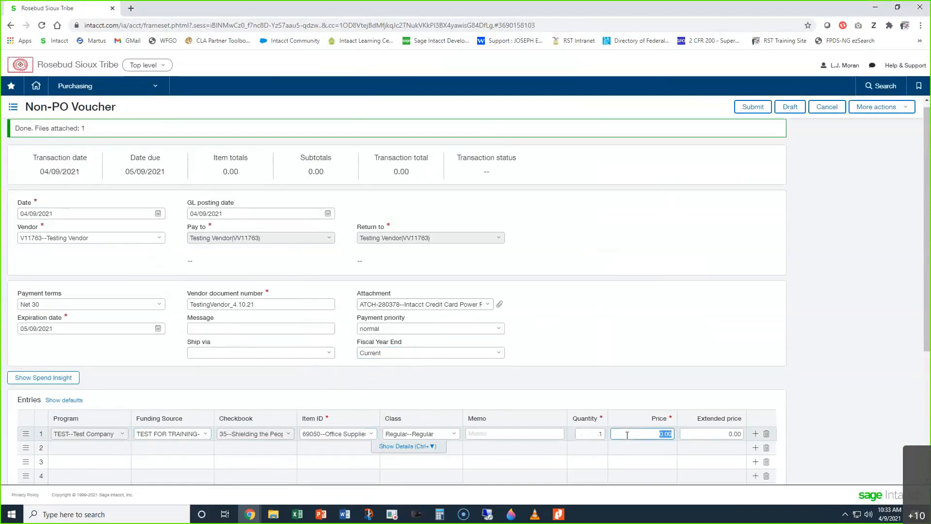
text(100)
click(601, 389)
Step: Enter the account number followed by May 2021 as the first entry line's Memo and submit the voucher
click(523, 433)
text(Account123)
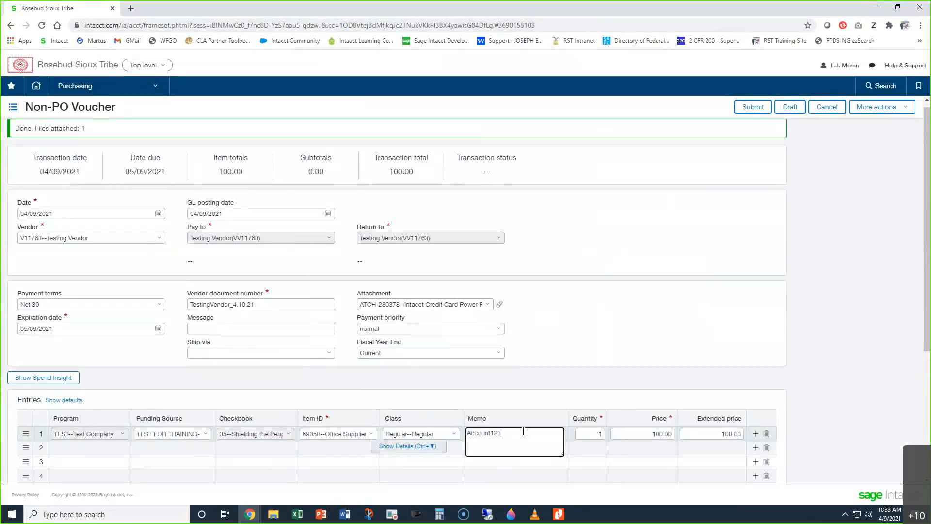
text(456789 May 2021)
click(586, 379)
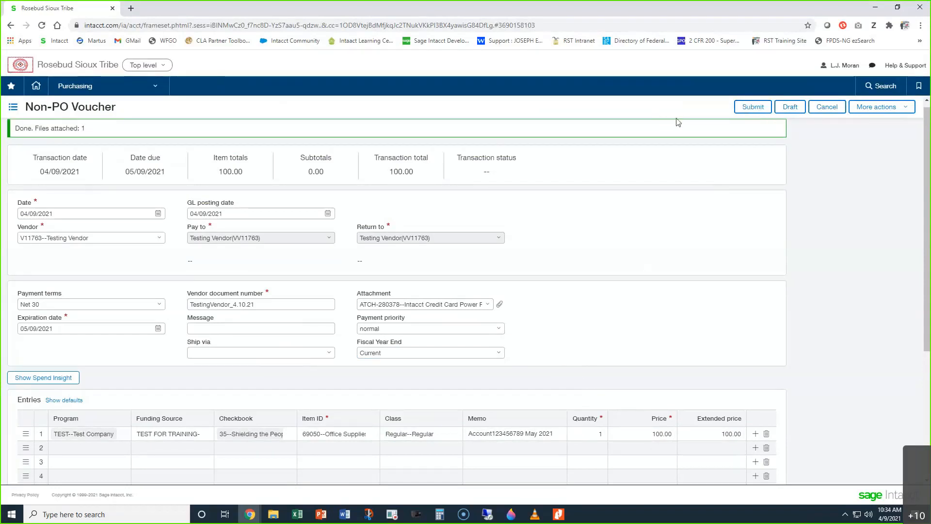
click(753, 107)
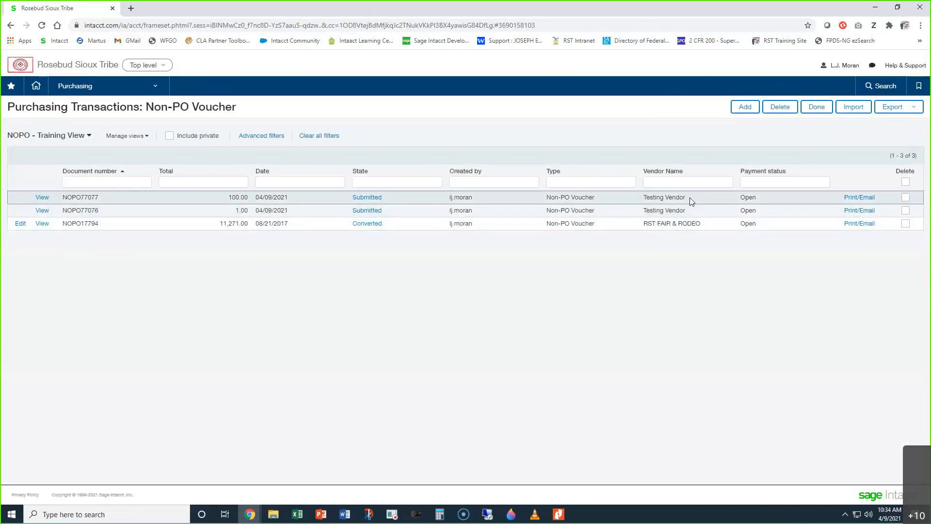
Step: Add another Non-PO Voucher with Testing Vendor as the Vendor
click(740, 107)
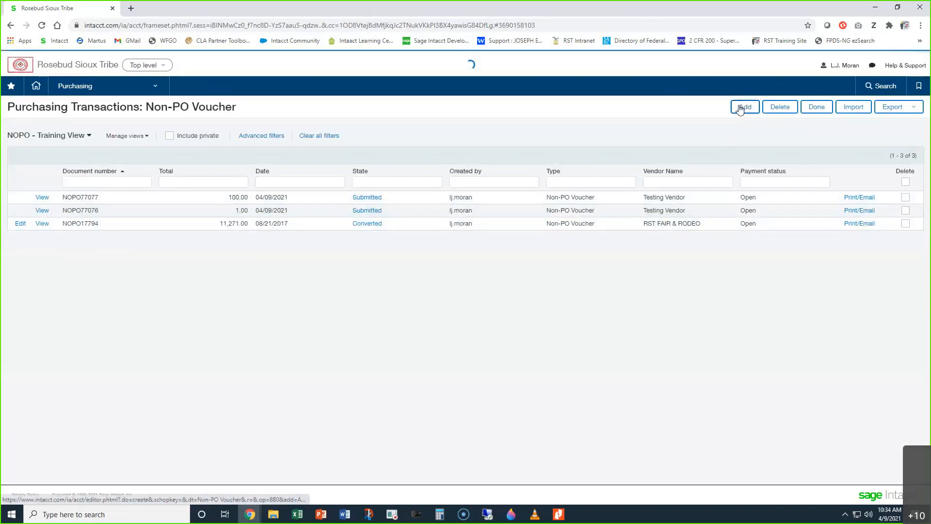
click(67, 218)
text(t)
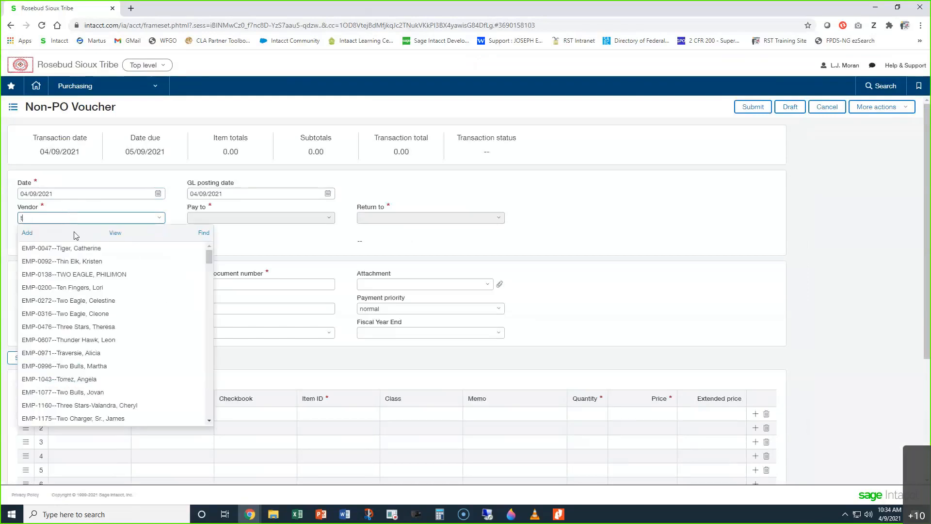
text(est)
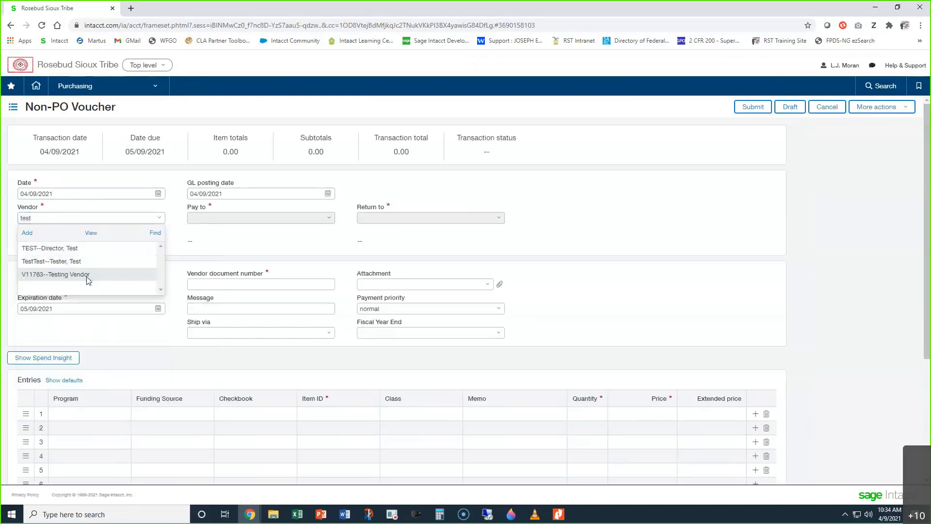
click(103, 276)
Step: Set the Vendor document number to TestingVendor_4.9.21
click(196, 285)
text(TestingVendor)
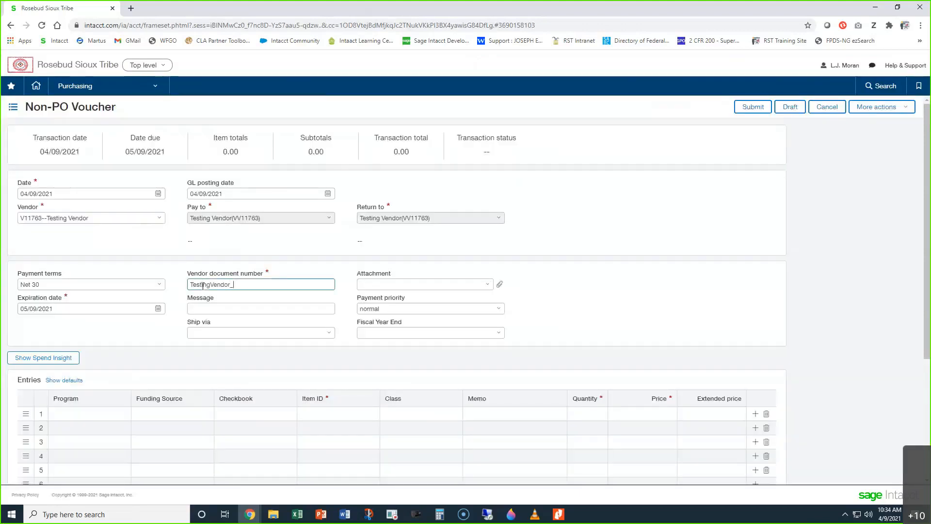
text(_4.9.21)
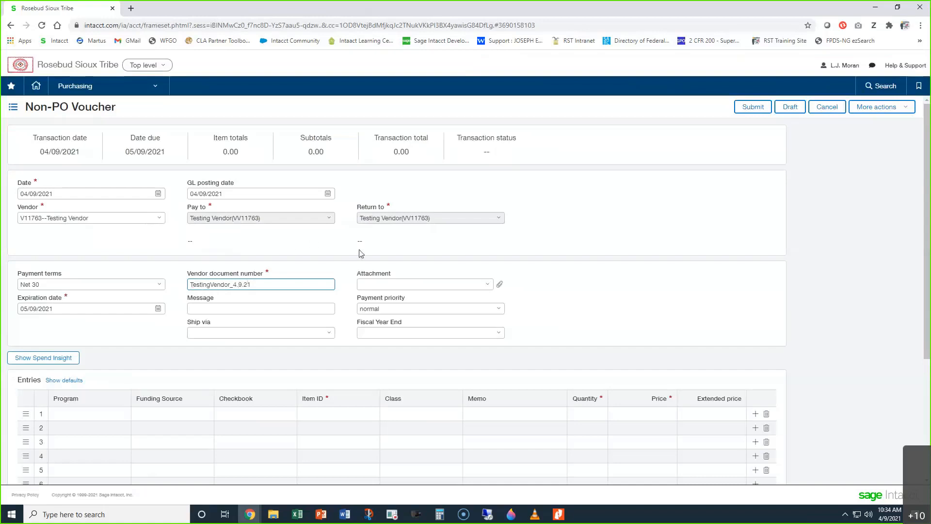
Step: Set the voucher's Fiscal Year End to Current and attach the Intacct Credit Card Power Point file from the desktop
click(495, 331)
click(451, 352)
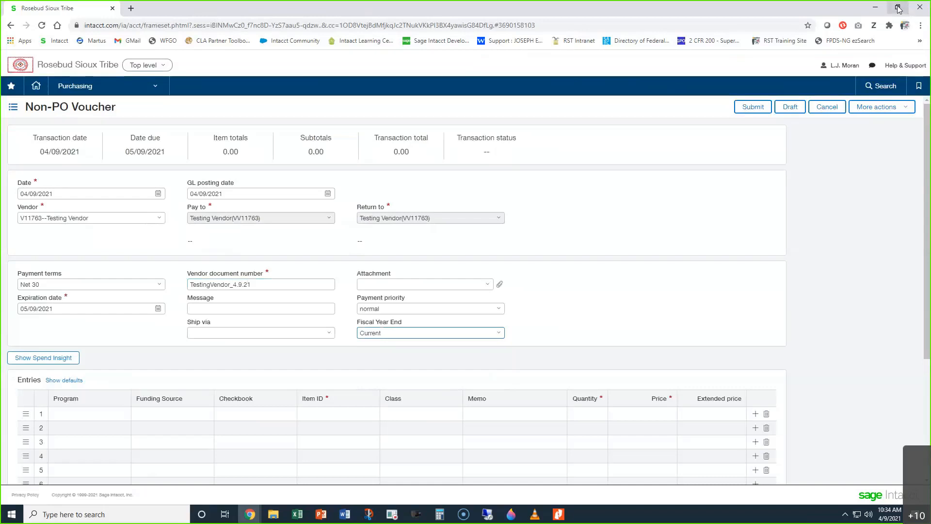
click(898, 8)
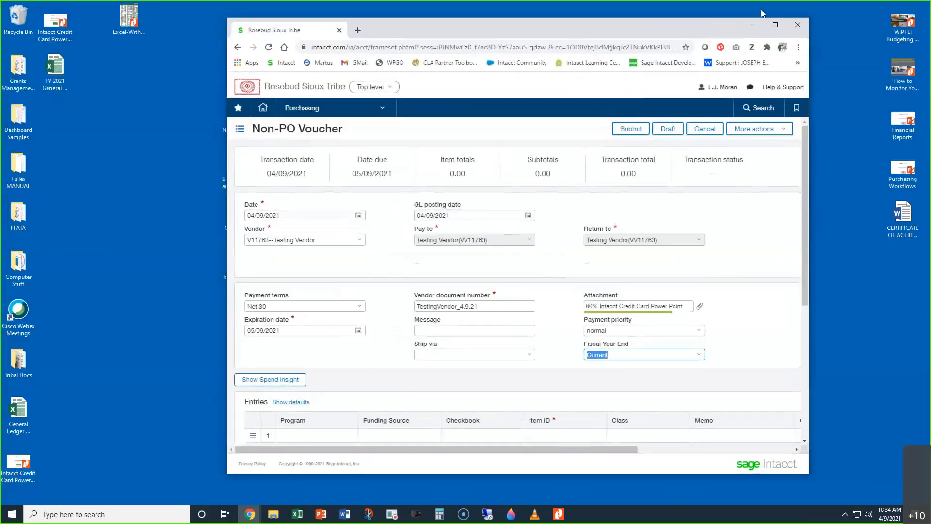
click(775, 28)
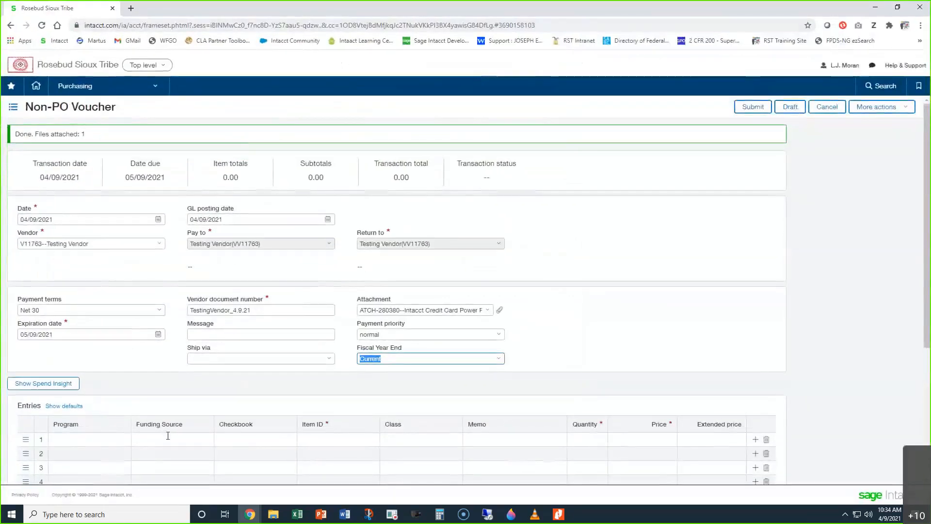
Step: Fill the first entry line with Funding Source TEST FOR TRAINING, Item ID 69050--Office Supplies and a Price of 100
click(168, 439)
text(test)
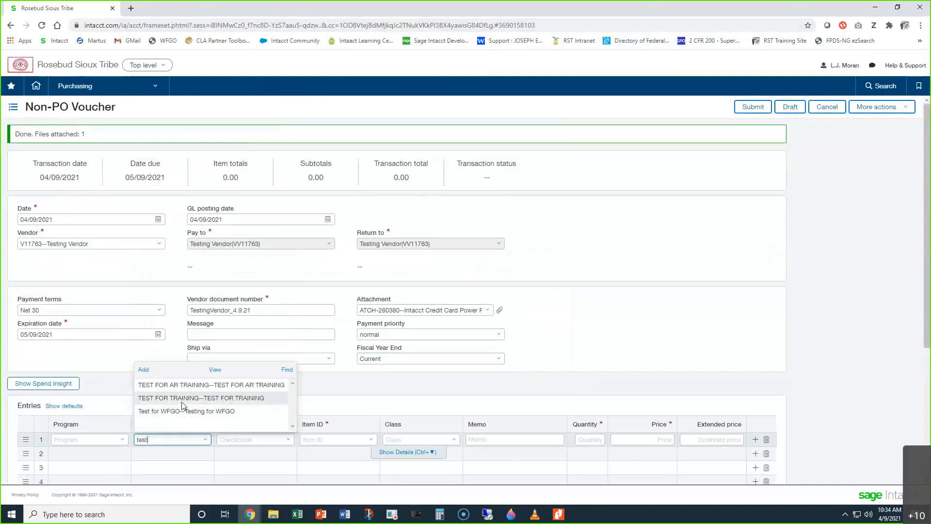
click(183, 403)
click(321, 438)
text(690)
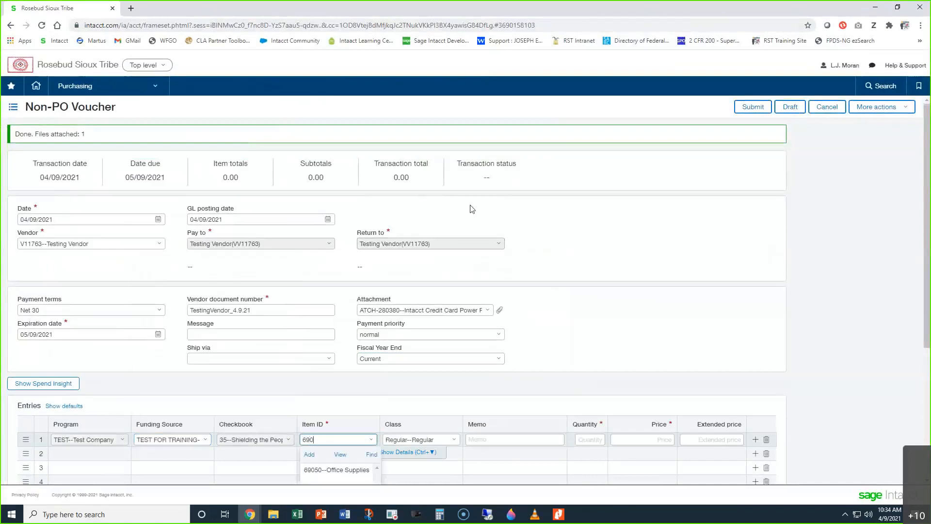
click(350, 468)
click(656, 433)
text(100)
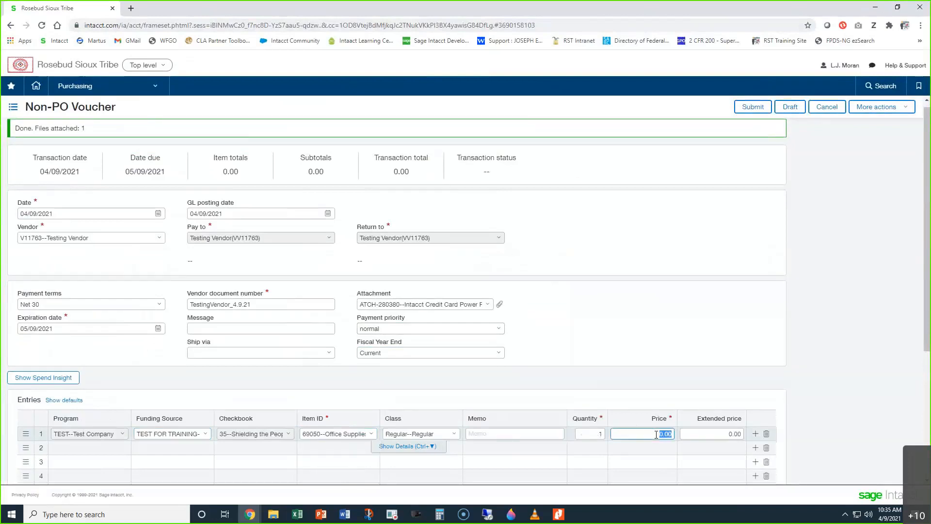
click(634, 375)
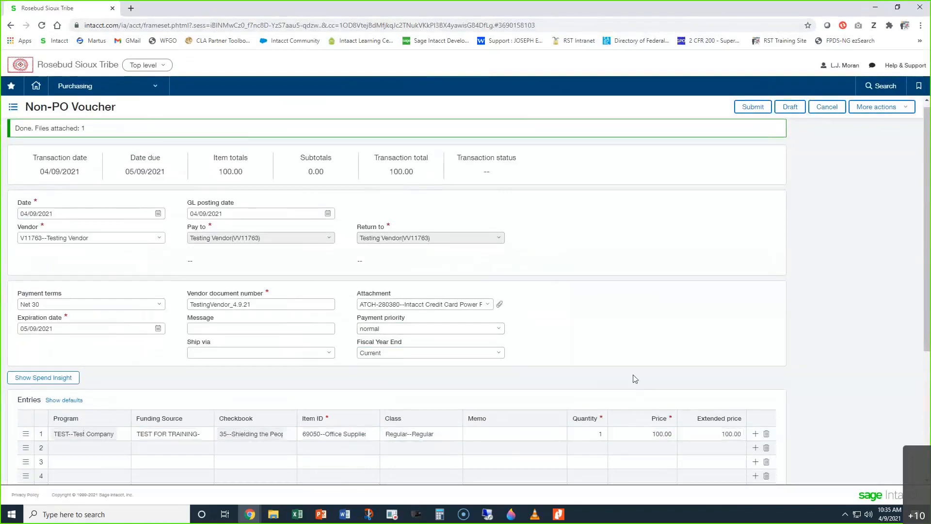
Step: Check the Spend Insight for the voucher's entry line, close it and submit the voucher
click(48, 379)
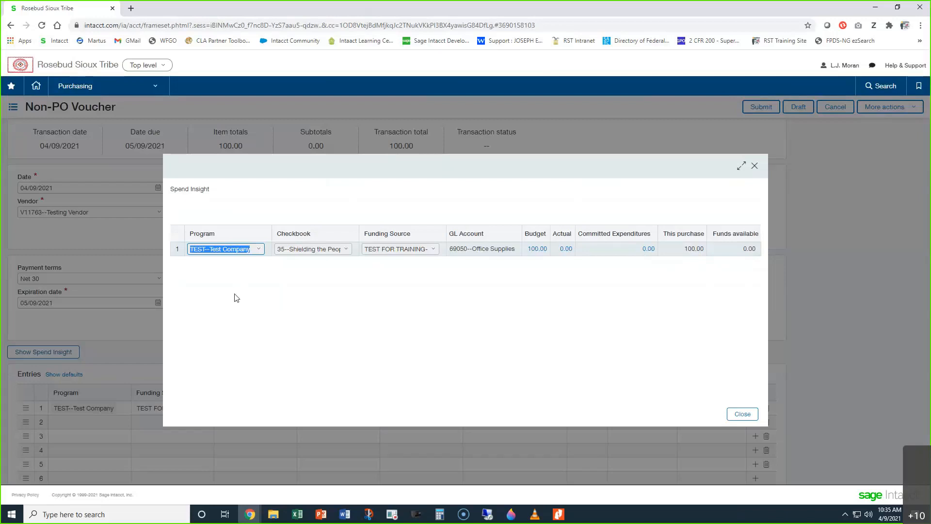
click(752, 418)
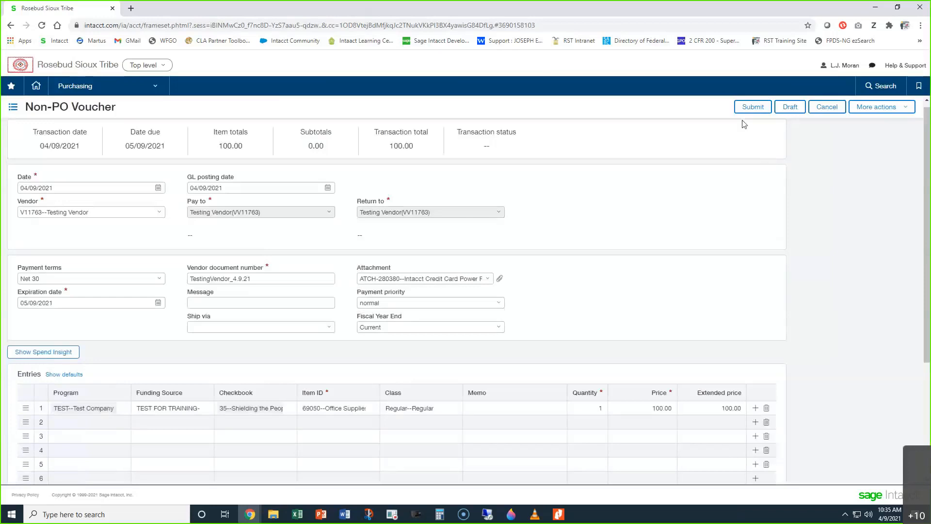
click(743, 108)
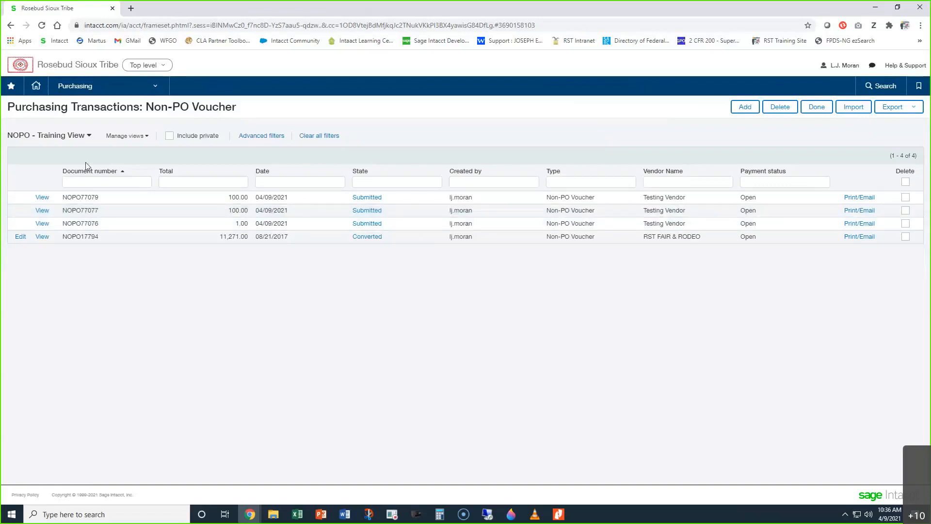
Step: Edit the NOPO - Training View to include the Vendor document number column and save the view
click(121, 136)
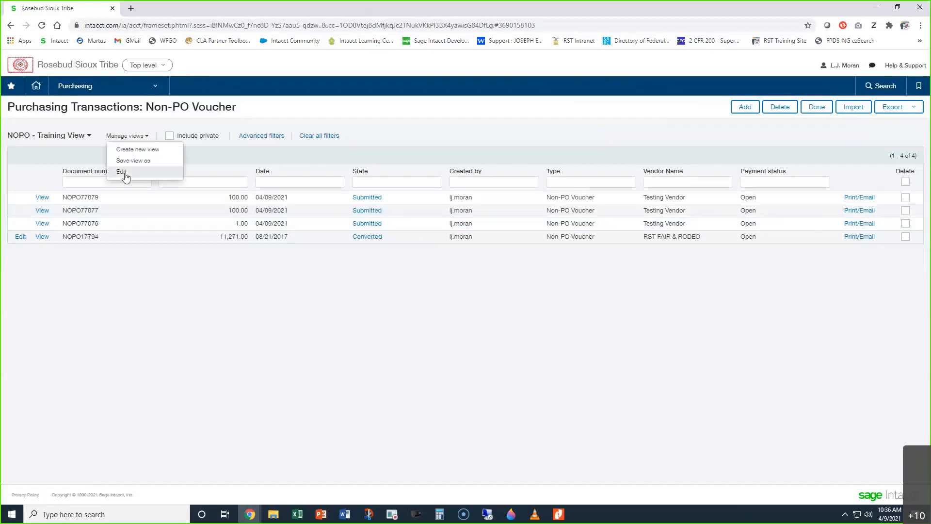
click(127, 176)
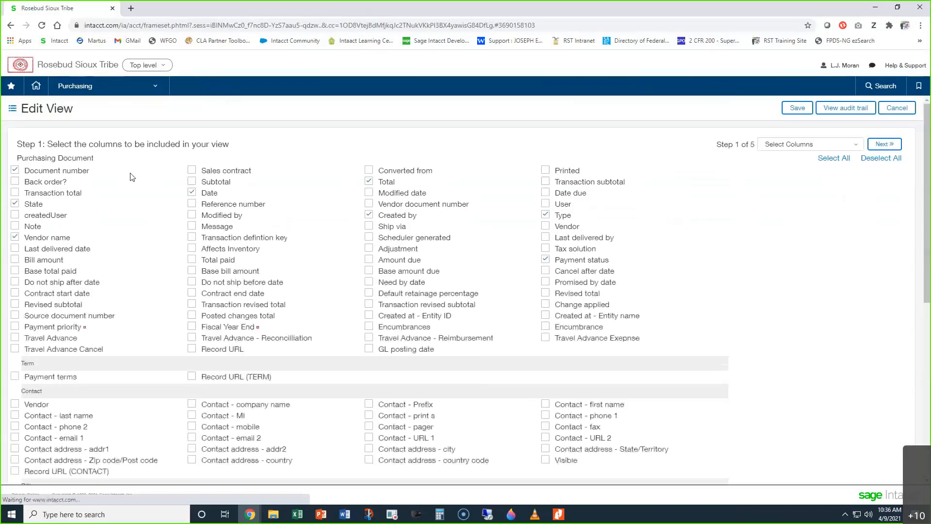
click(368, 203)
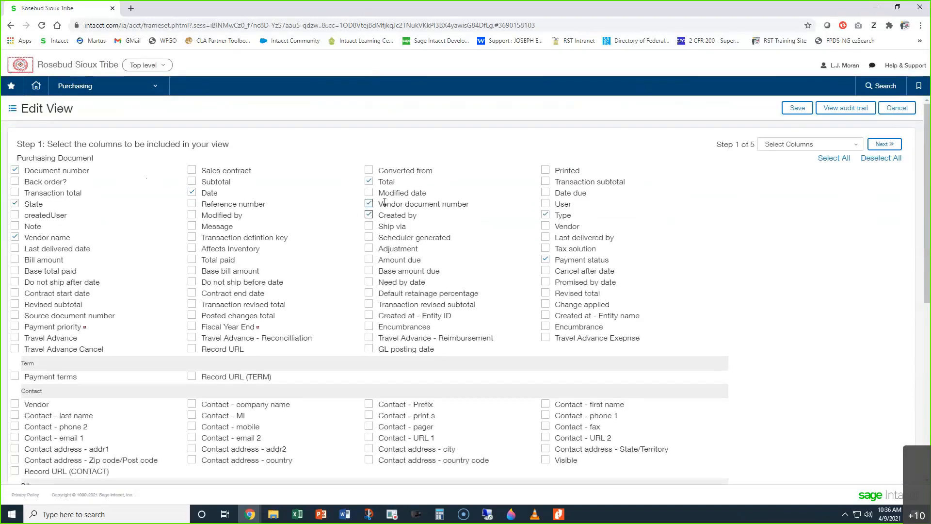
click(790, 110)
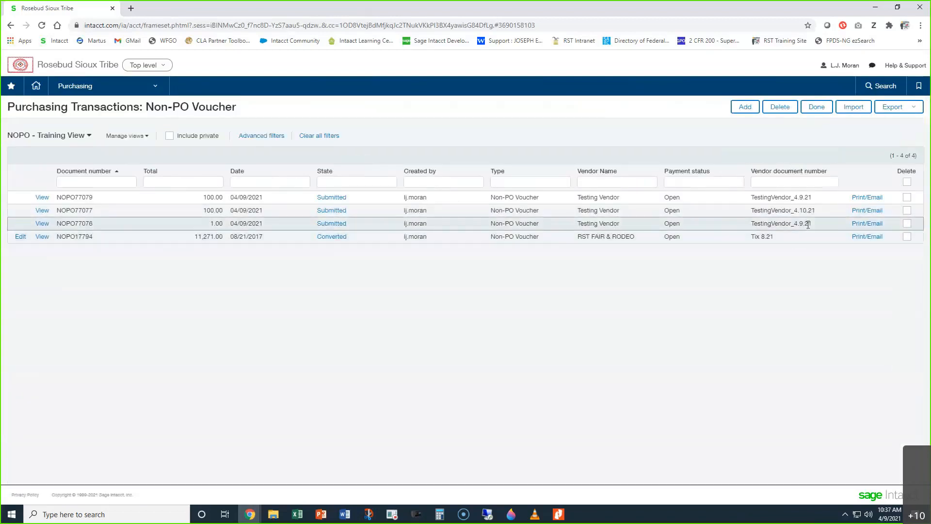
Step: Highlight the first listed voucher's Vendor document number and switch to the Vendor Document and MEMO Fields slide in Google Slides
drag(809, 223, 772, 198)
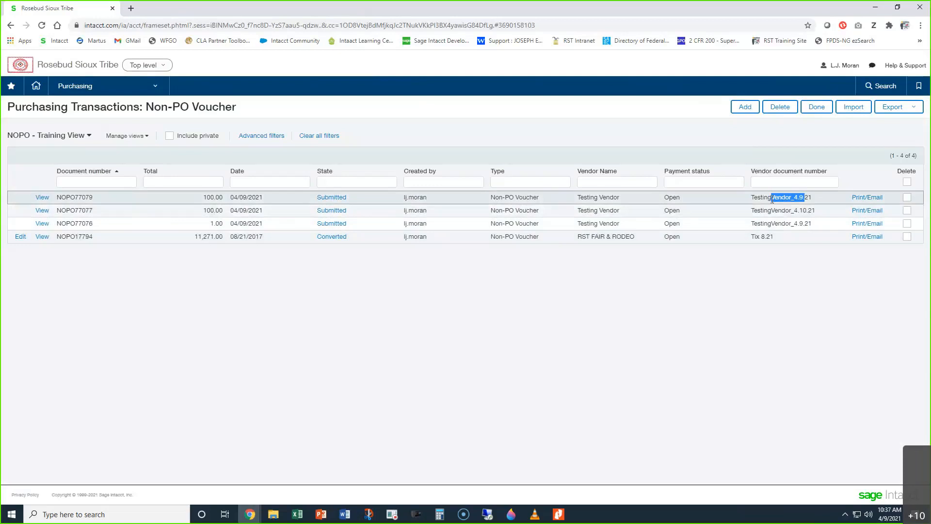
double_click(765, 198)
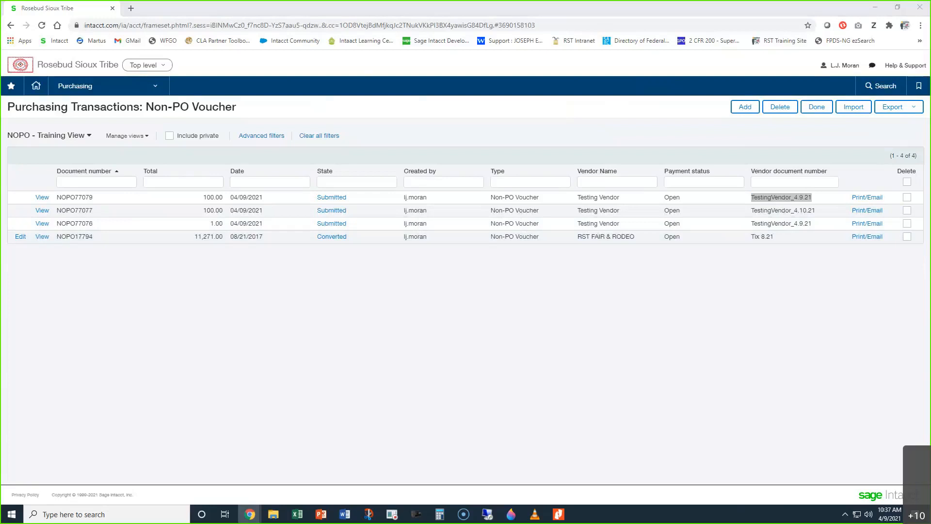
drag(930, 116, 227, 16)
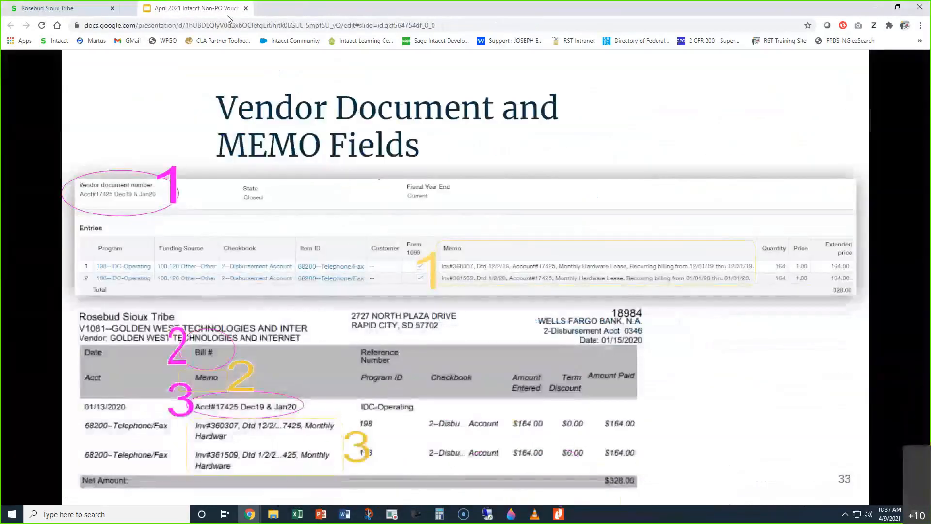
click(95, 5)
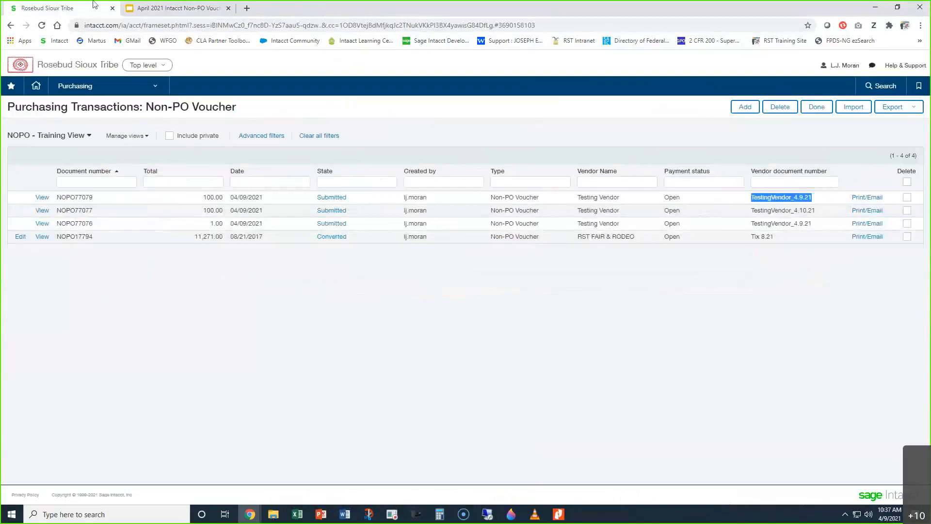
click(174, 8)
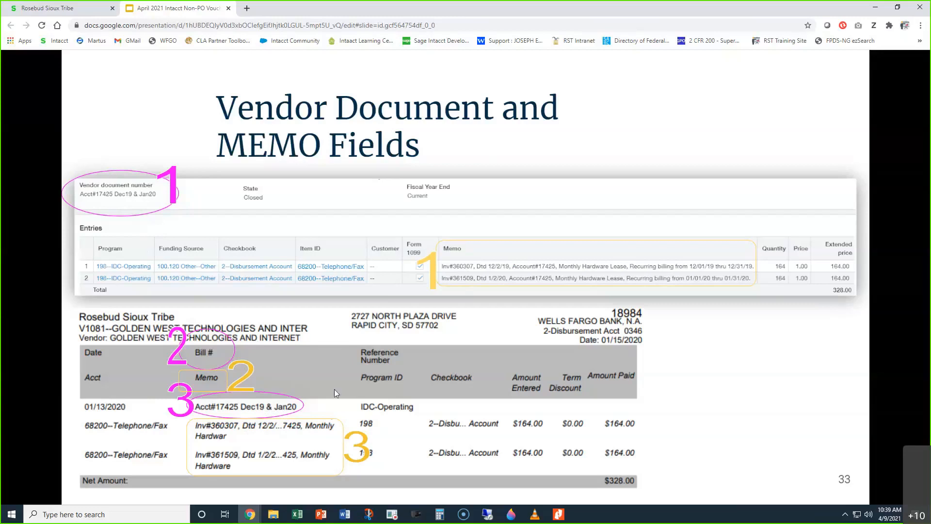
Step: Advance through the Vendor Document and MEMO Fields slides to slide 35
click(616, 345)
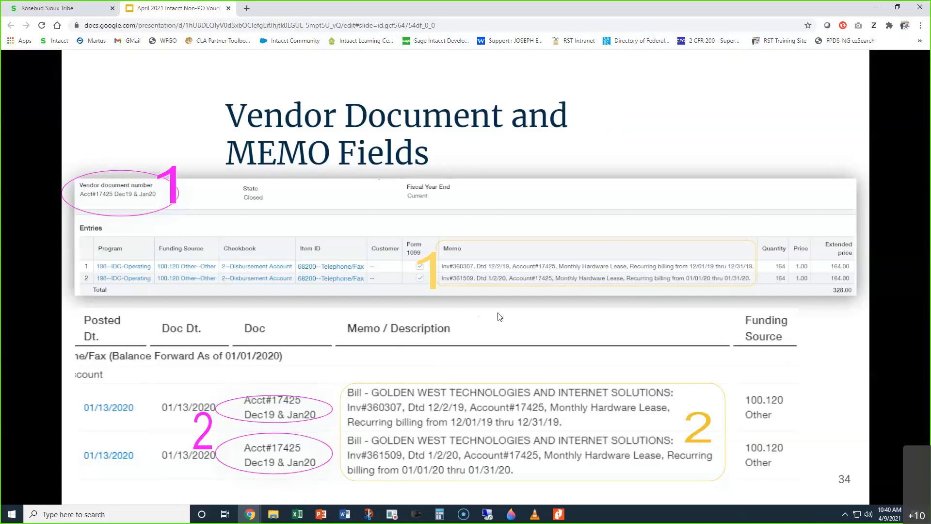
key(Right)
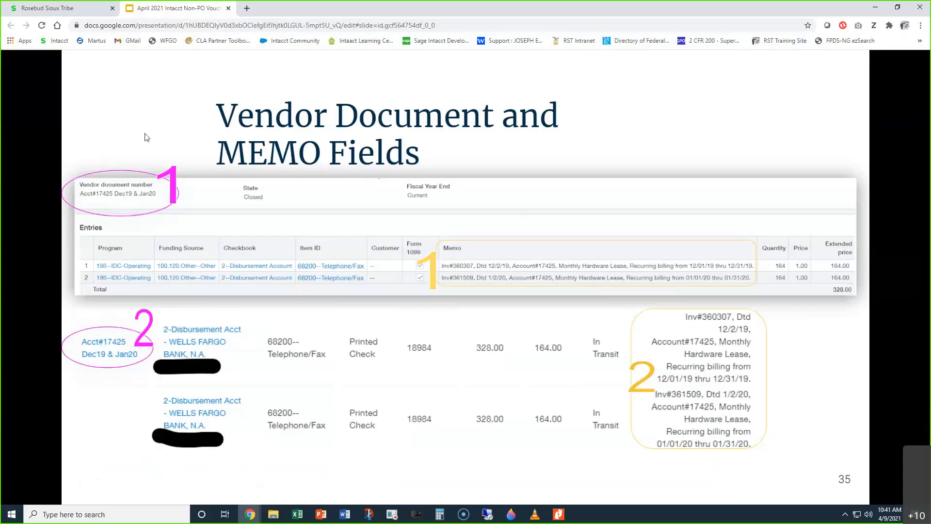
Step: Switch to Sage Intacct, open the General Ledger report and set Details presentation with Bill/Invoice/Adjustment Number as the doc column value
click(51, 8)
click(88, 88)
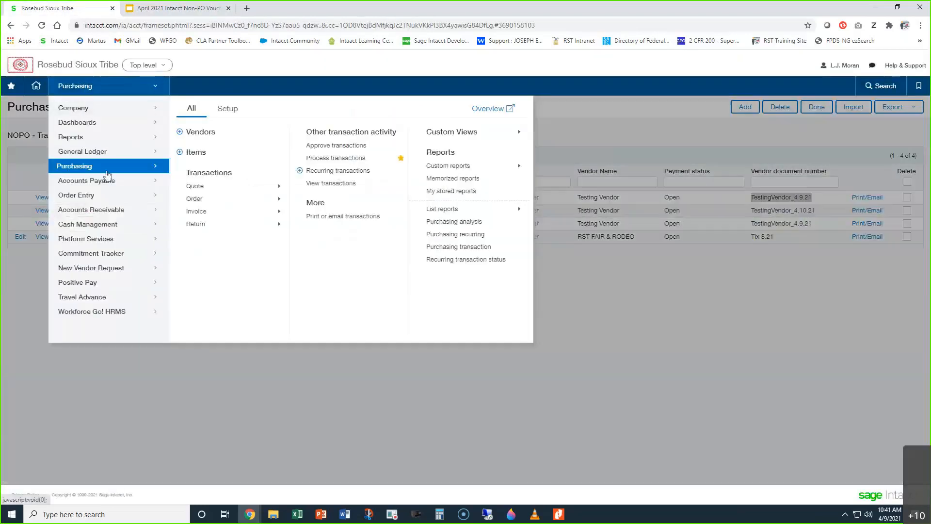
mouse_move(167, 156)
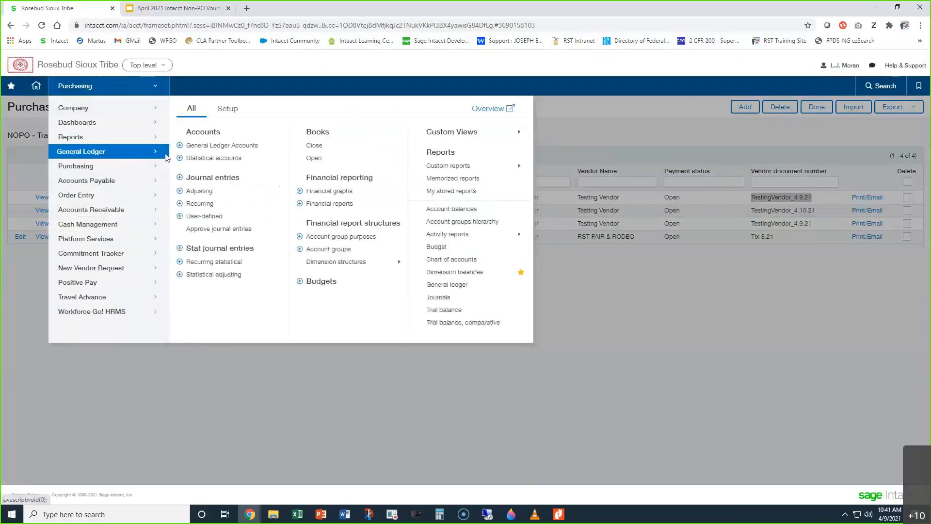
click(446, 284)
scroll(262, 310, down, 5)
scroll(260, 304, down, 7)
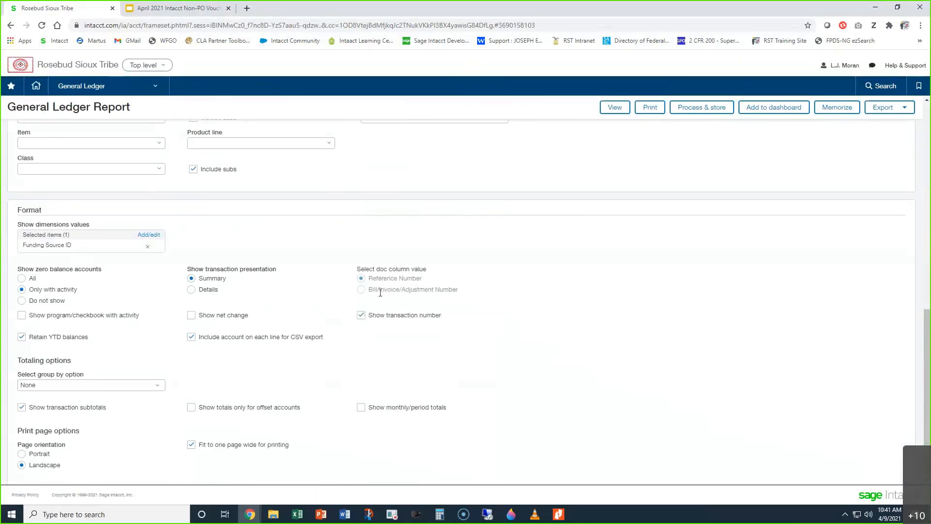
click(191, 290)
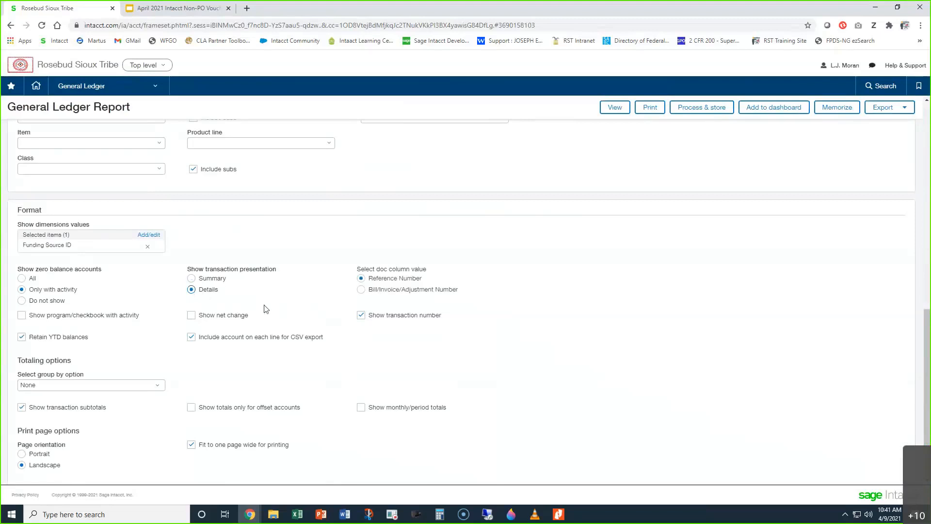
click(361, 289)
Step: Switch back to Google Slides and advance to the Purchasing Transaction Detail Report title slide
click(180, 8)
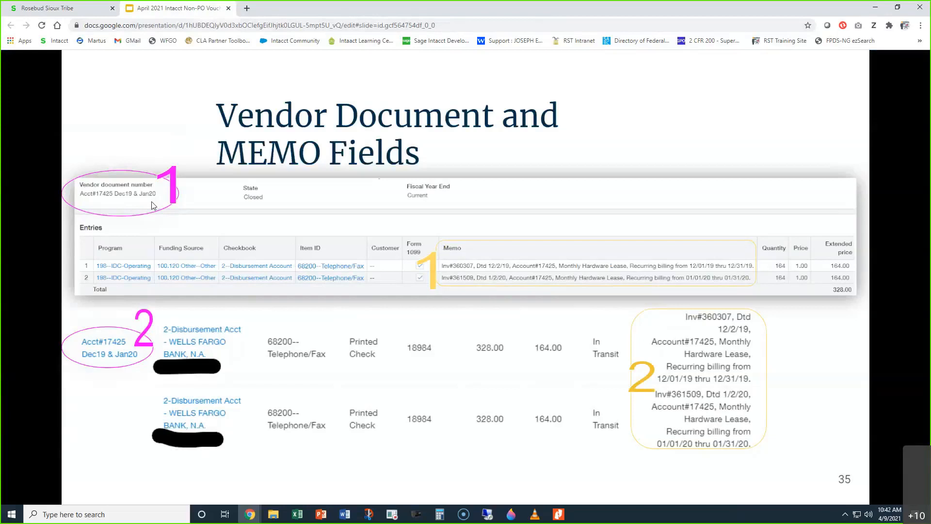
click(495, 159)
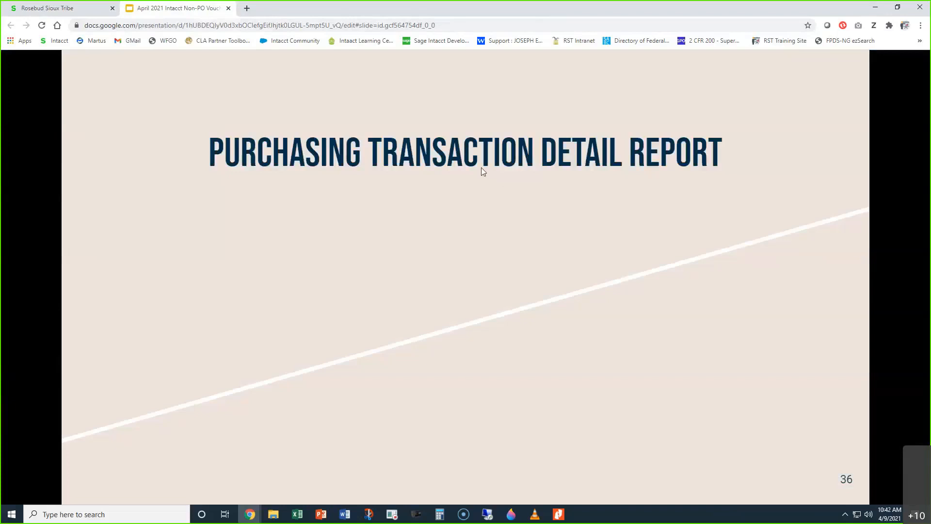
Step: Switch to Sage Intacct, open the Reports Center and look through the favorite reports for purchasing reports
click(66, 8)
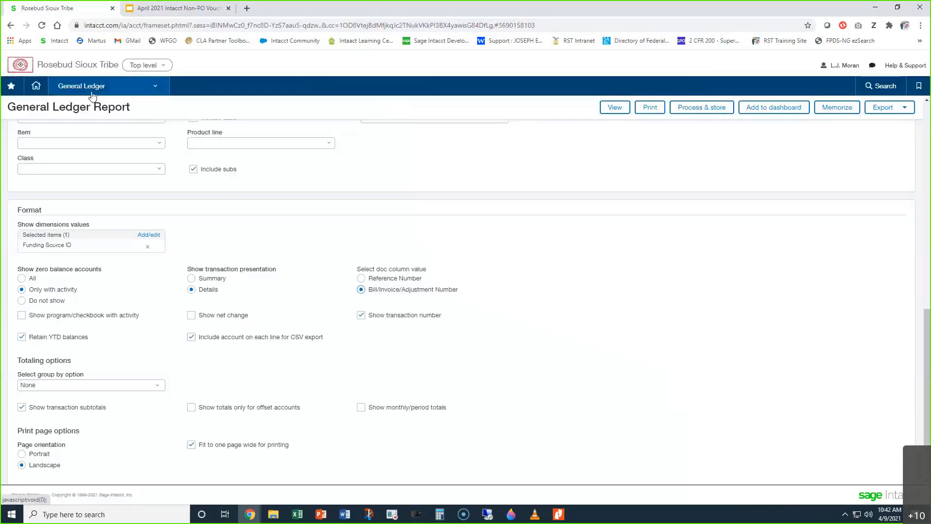
click(92, 93)
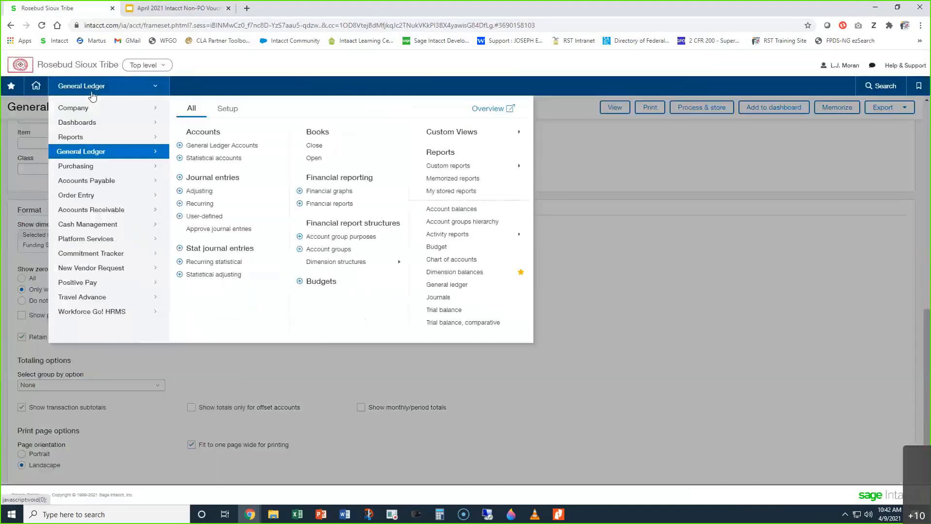
click(110, 140)
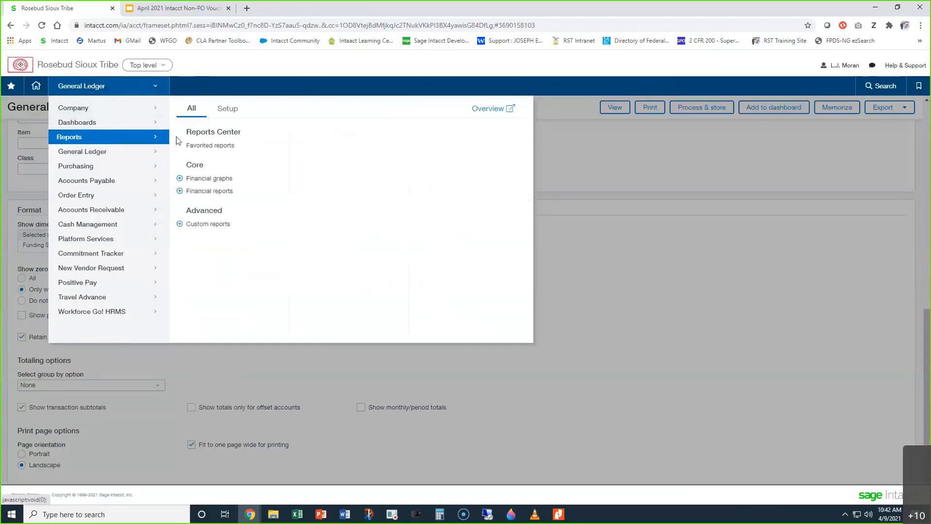
click(205, 132)
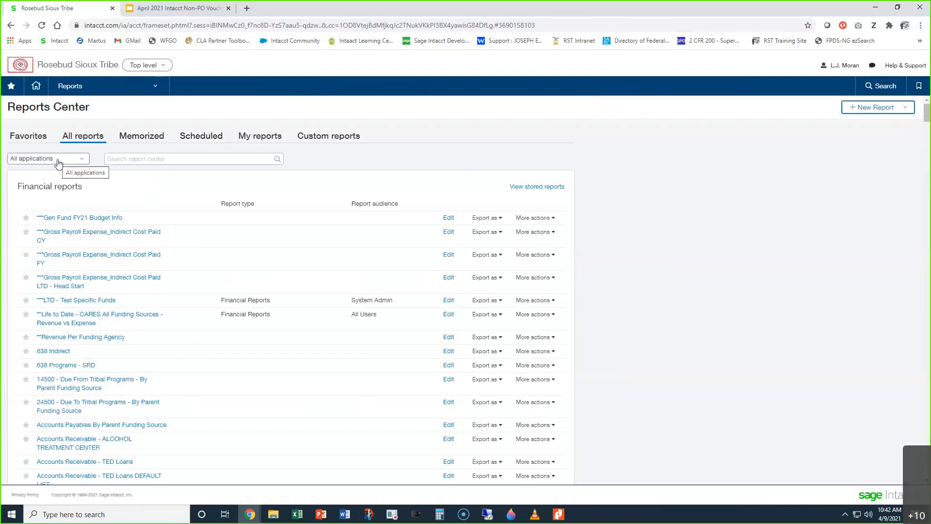
click(30, 137)
scroll(196, 347, down, 5)
scroll(195, 345, down, 5)
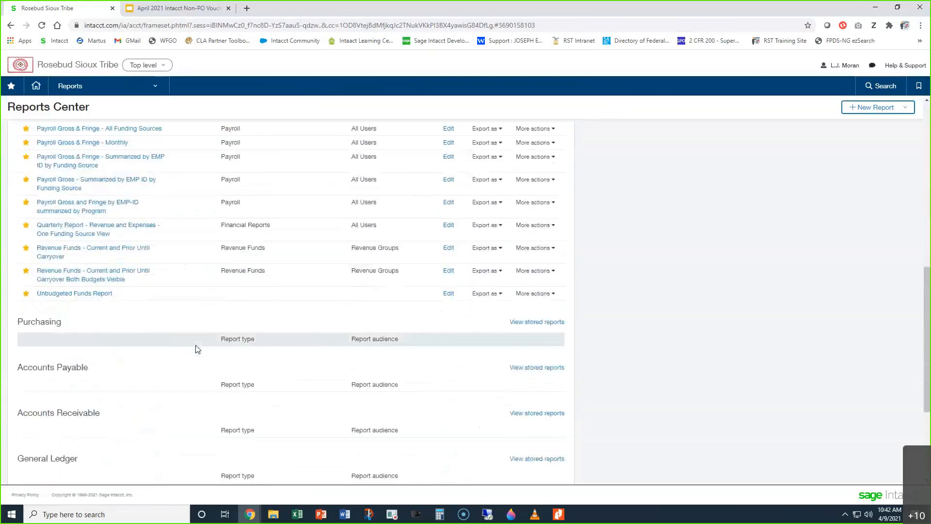
scroll(196, 345, up, 5)
scroll(195, 343, up, 3)
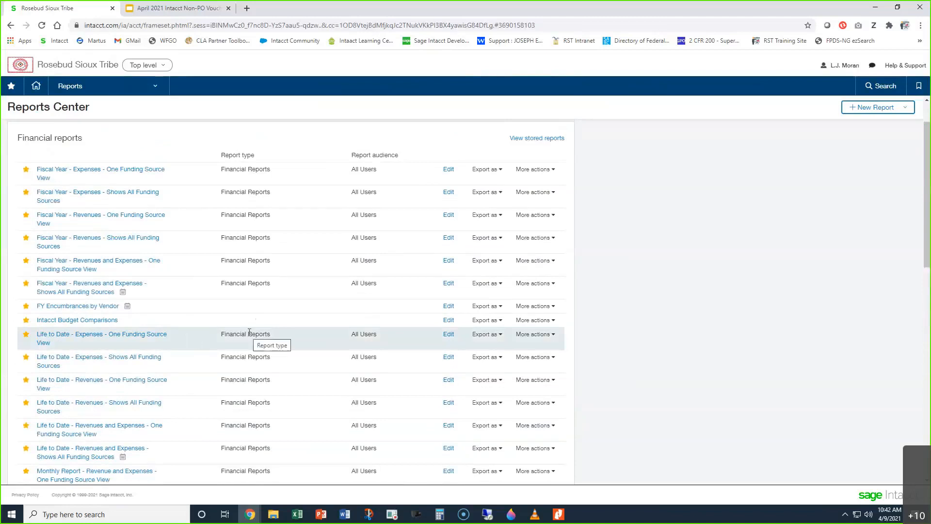
scroll(250, 332, up, 1)
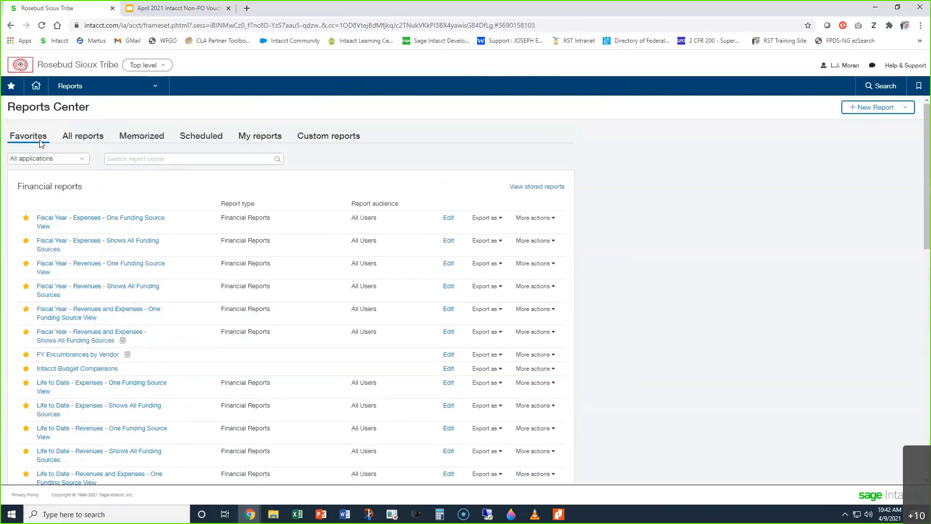
Step: Search the favorite reports for "purchasing tran"
click(122, 161)
click(130, 160)
text(purc)
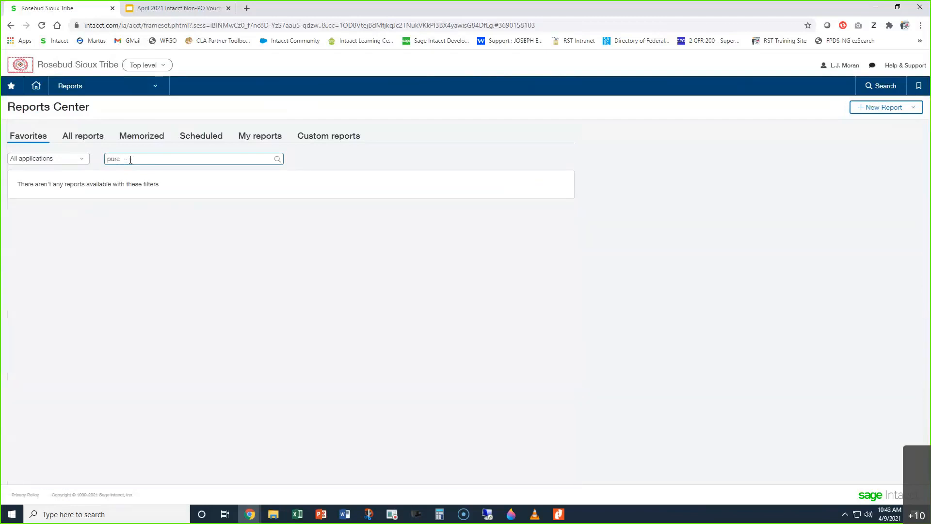
text(hasing tran)
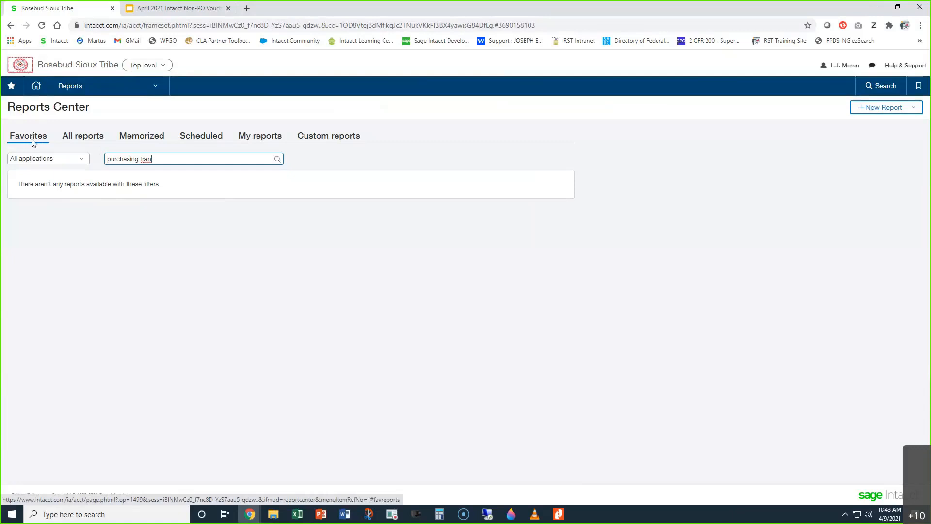
Step: Show all reports in the Reports Center and search them for "purchasing transa"
click(83, 137)
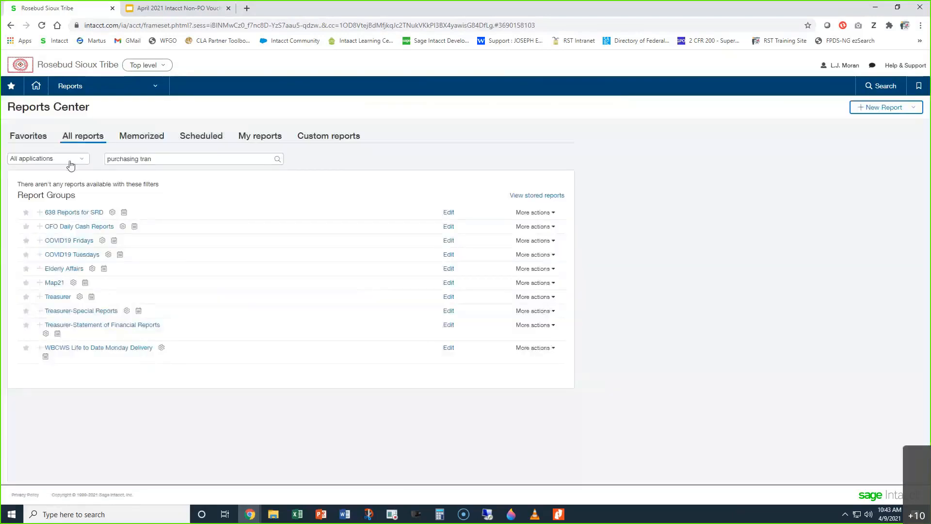
click(68, 160)
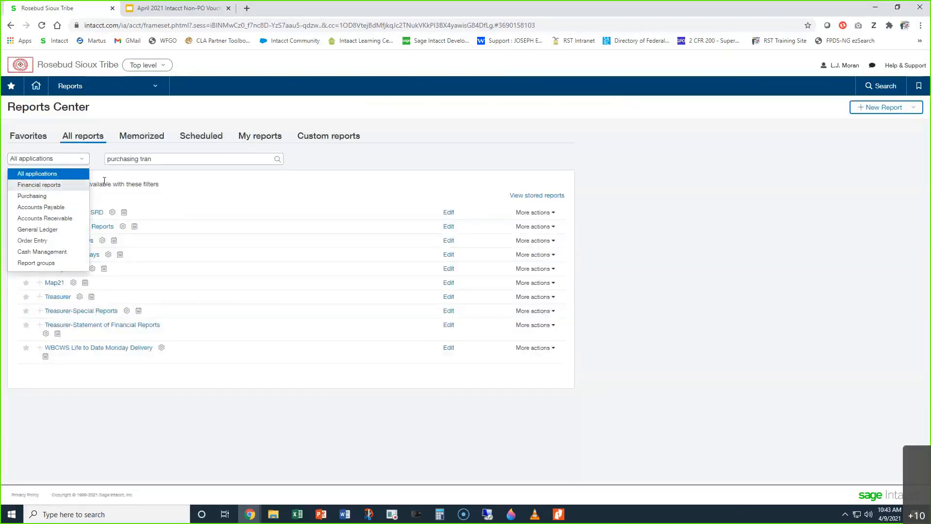
click(168, 160)
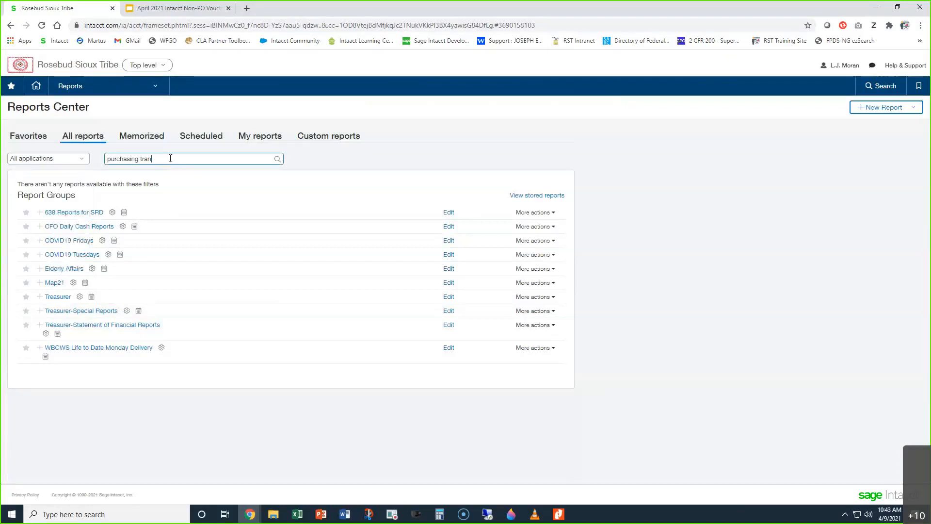
key(BackSpace)
key(BackSpace)
key(BackSpace)
key(BackSpace)
key(BackSpace)
key(BackSpace)
key(BackSpace)
key(BackSpace)
key(BackSpace)
key(BackSpace)
key(BackSpace)
key(BackSpace)
key(BackSpace)
key(BackSpace)
key(BackSpace)
text(purchasi)
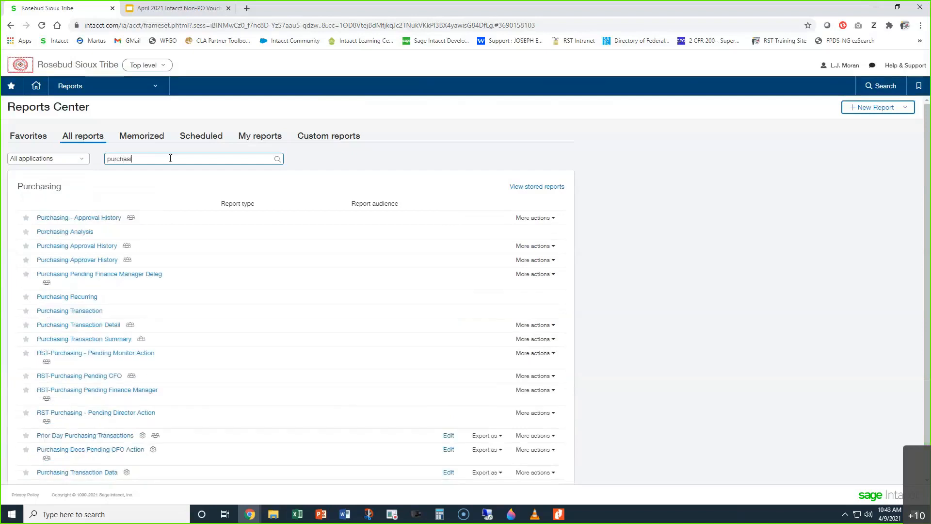
text(ng transa)
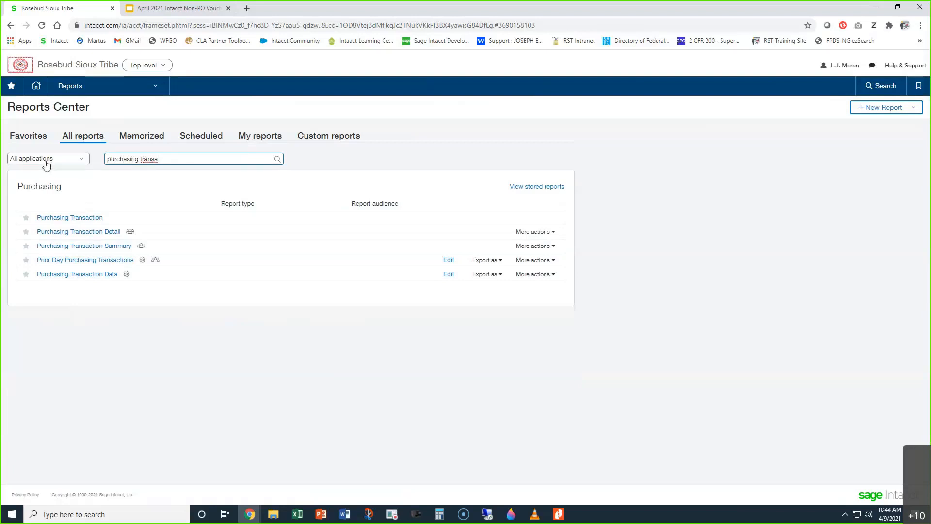
Step: Try filtering the reports to the Financial reports application and searching for "purchasing tra"
drag(72, 187, 97, 202)
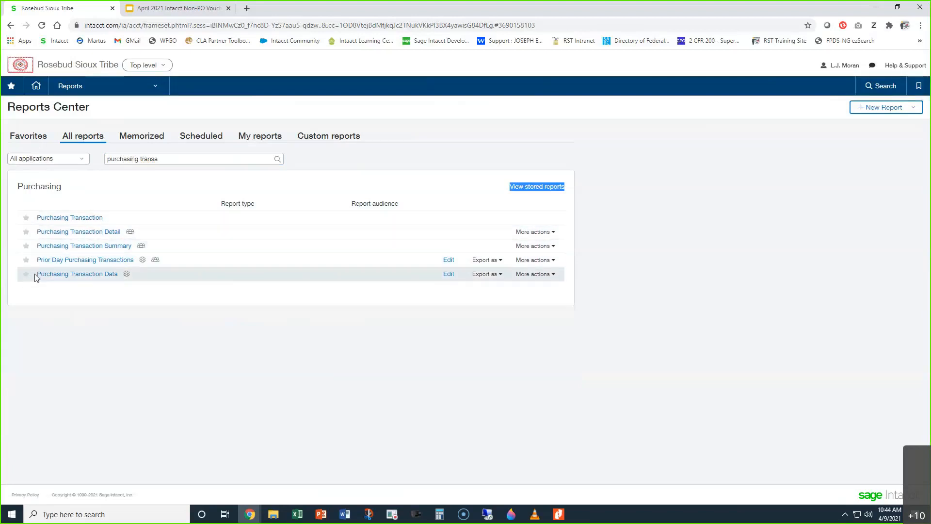
click(42, 159)
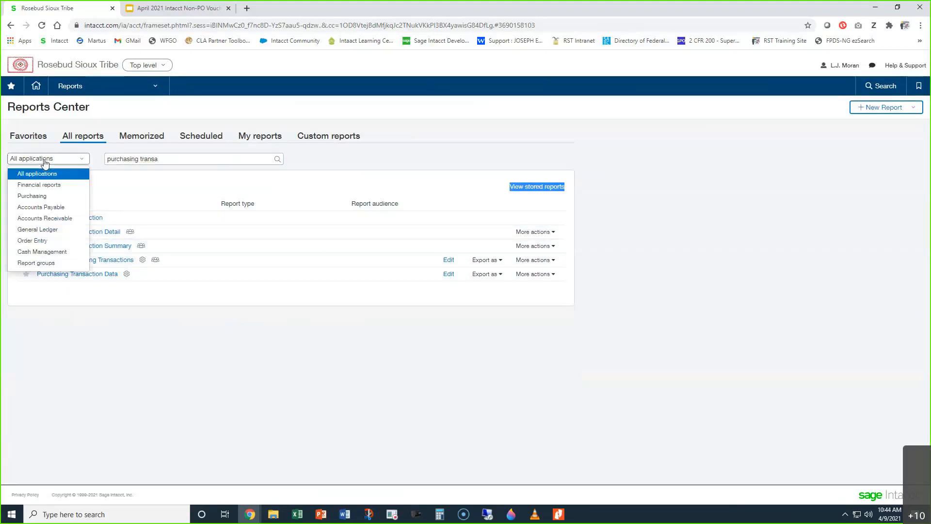
click(48, 187)
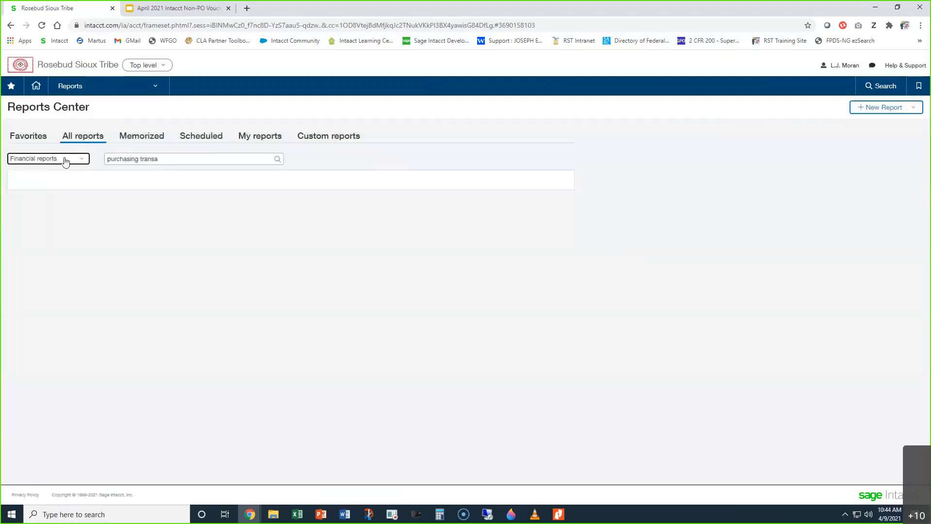
triple_click(180, 158)
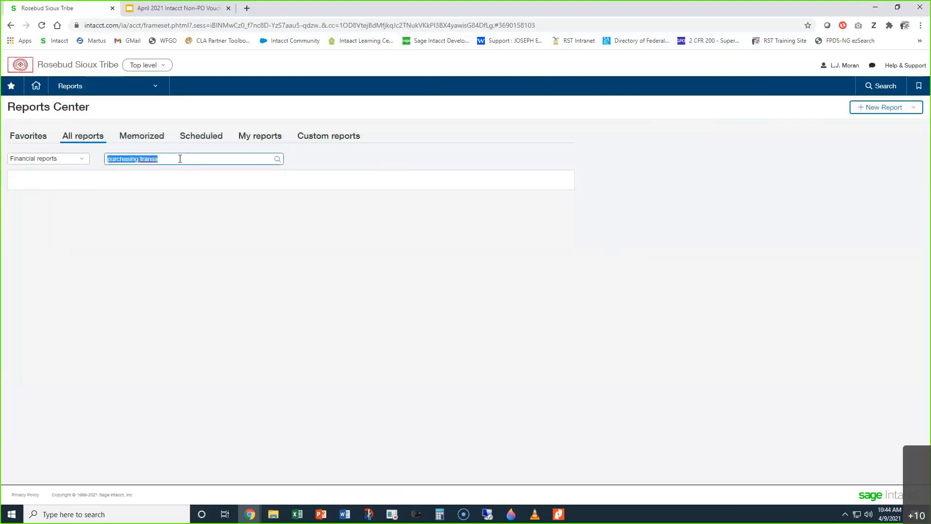
text(purchasing)
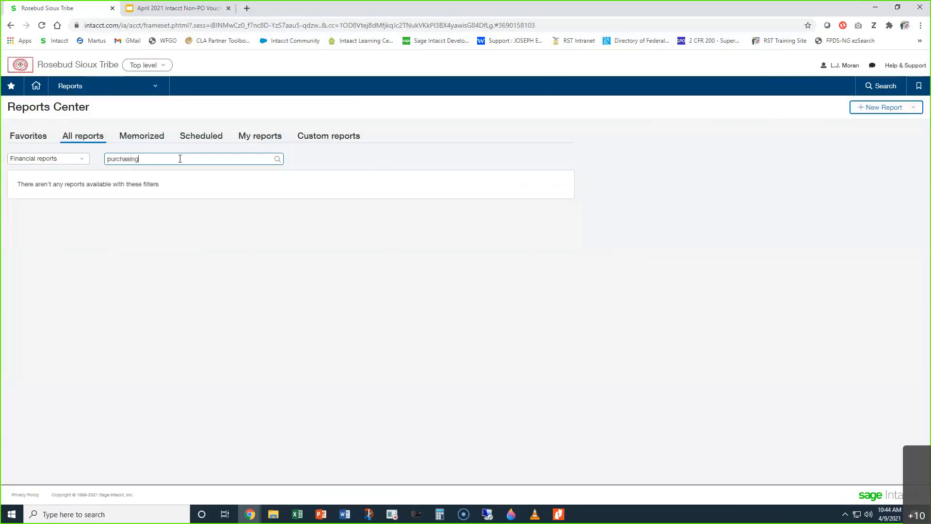
text( tra)
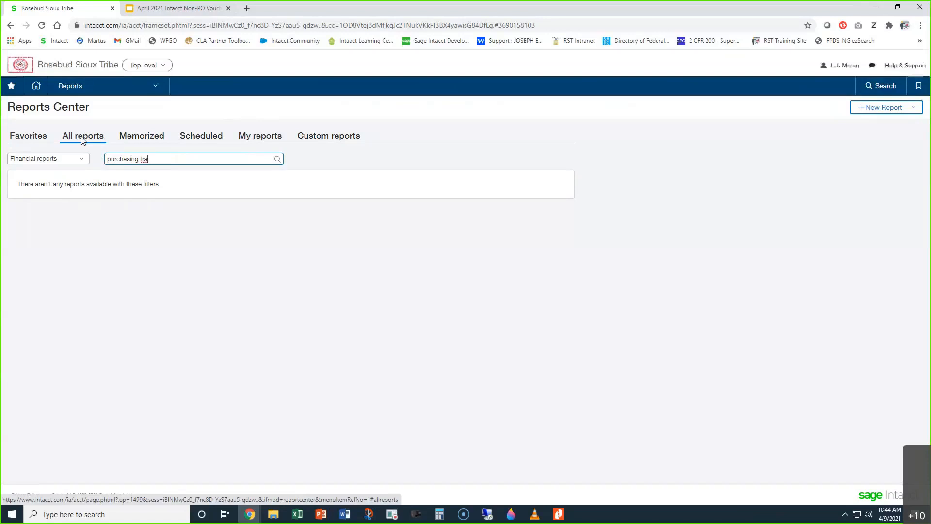
Step: Reset the application filter to All applications and open the Purchasing Transaction Detail report
click(58, 159)
click(56, 176)
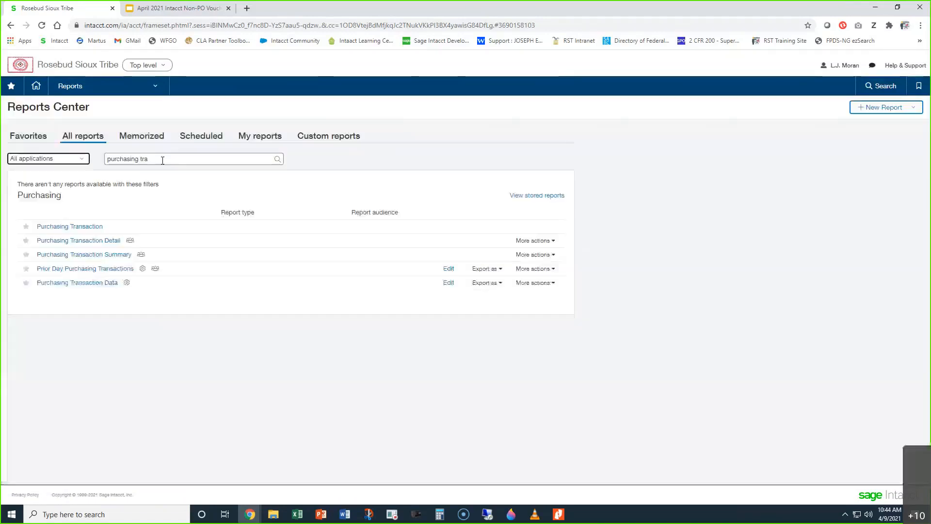
click(163, 159)
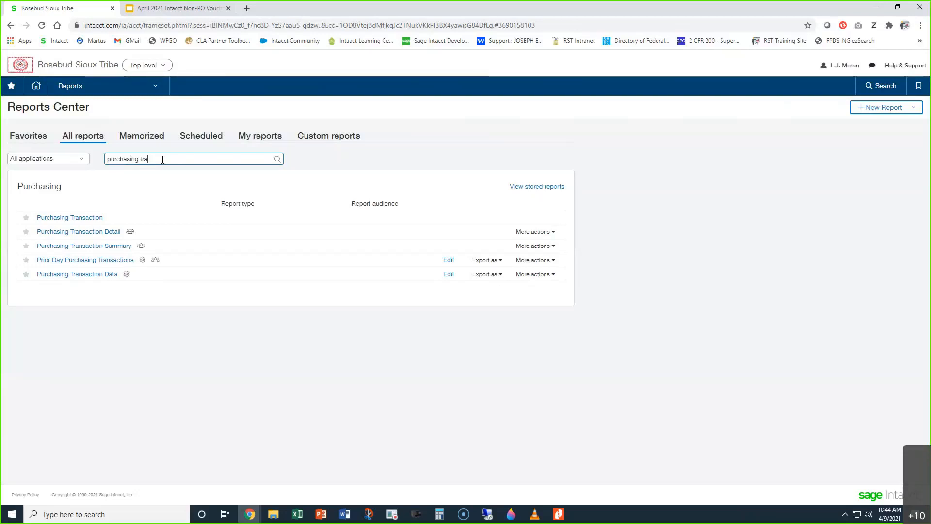
click(94, 236)
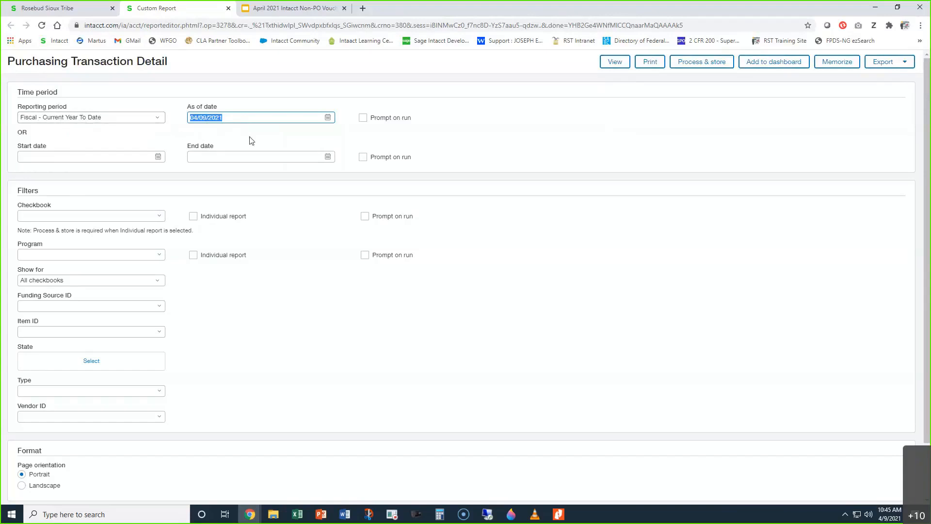
Step: Set the report's As of date to 03/31/2021 and look over the available Reporting period options
text(3/31/2021)
click(572, 118)
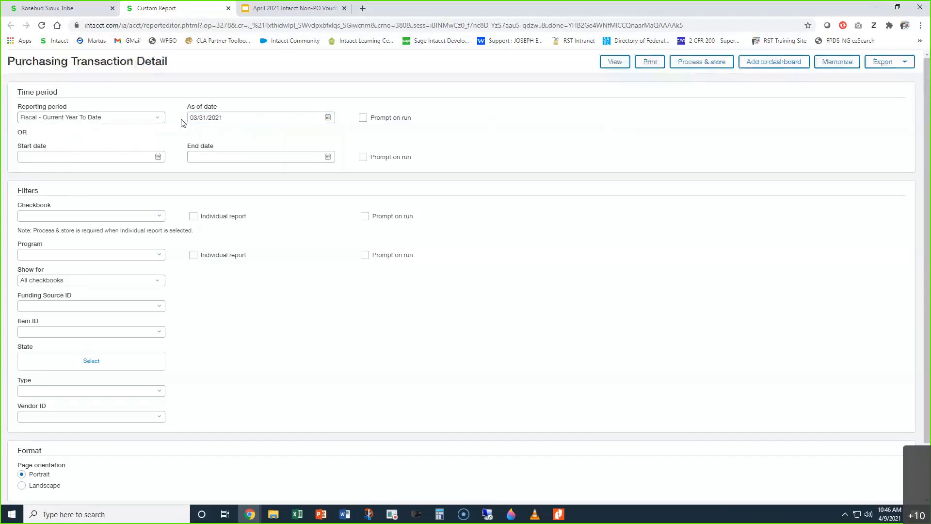
click(137, 118)
drag(162, 210, 155, 139)
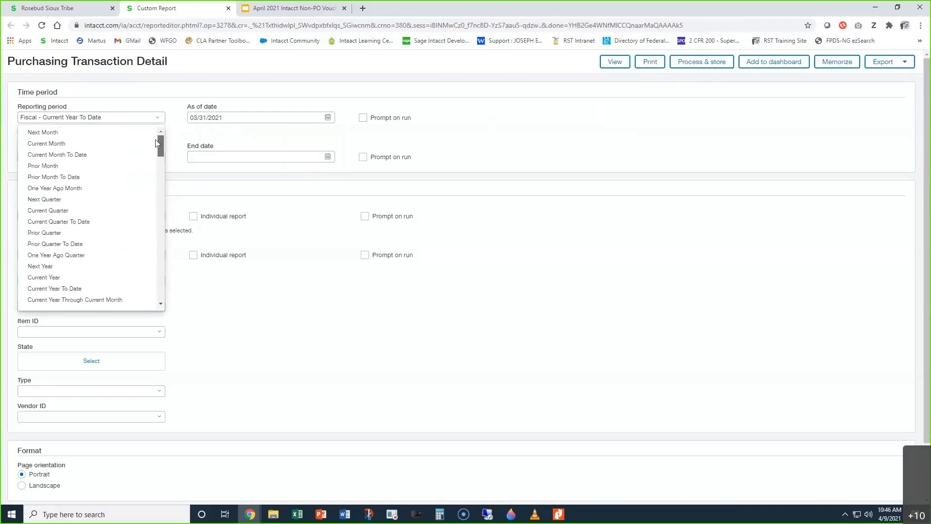
click(180, 108)
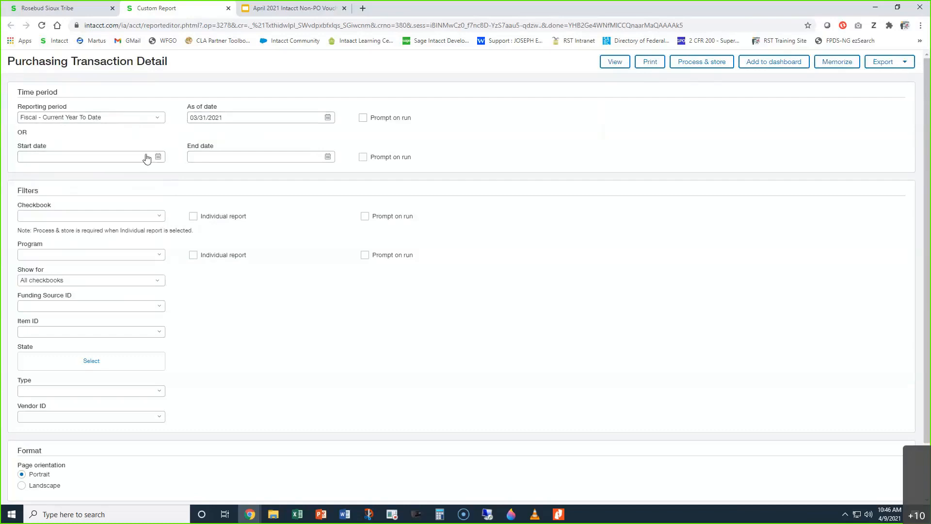
Step: Set the report's Start date to 10/01/2016 and its End date to 04/09/2021
click(118, 156)
text(10/1/16)
key(Tab)
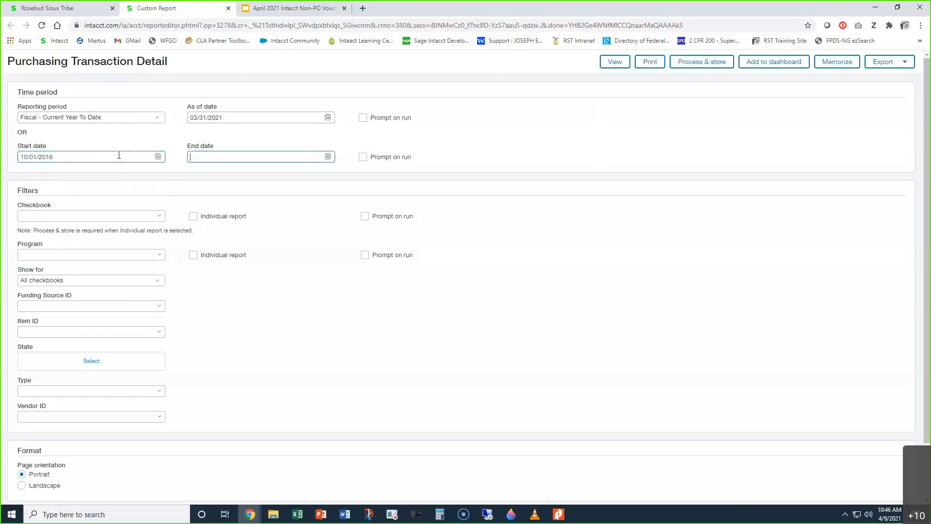
text(04/09/2021)
Step: Clear the End date and the Start date of the report's time period
drag(231, 156, 170, 158)
key(ctrl+c)
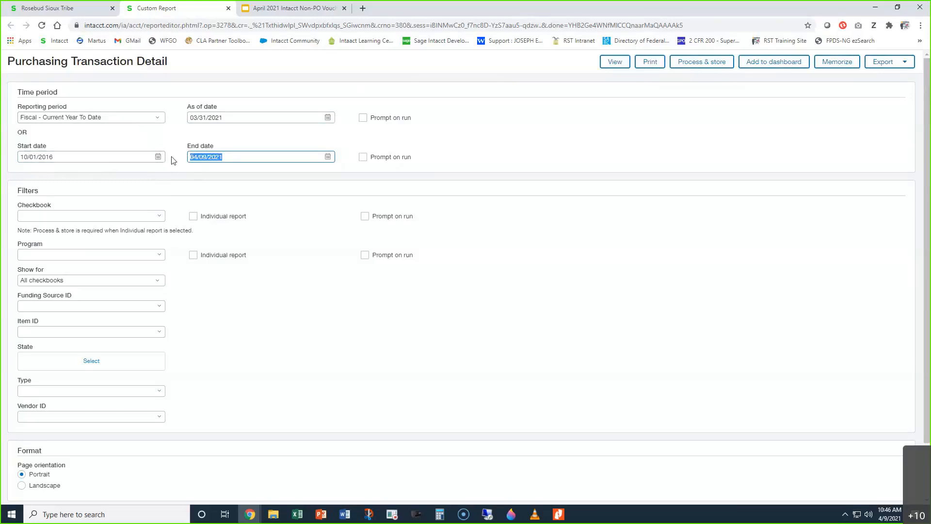
key(BackSpace)
click(507, 160)
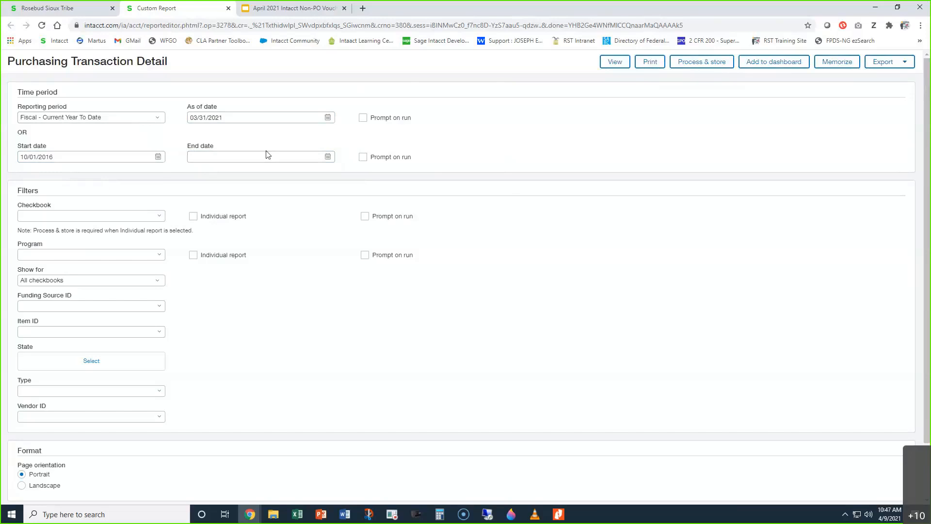
drag(53, 157, 4, 177)
key(BackSpace)
Step: Fill in the report's custom date range with End date 04/09/2021 and Start date 10/01/2016
click(244, 158)
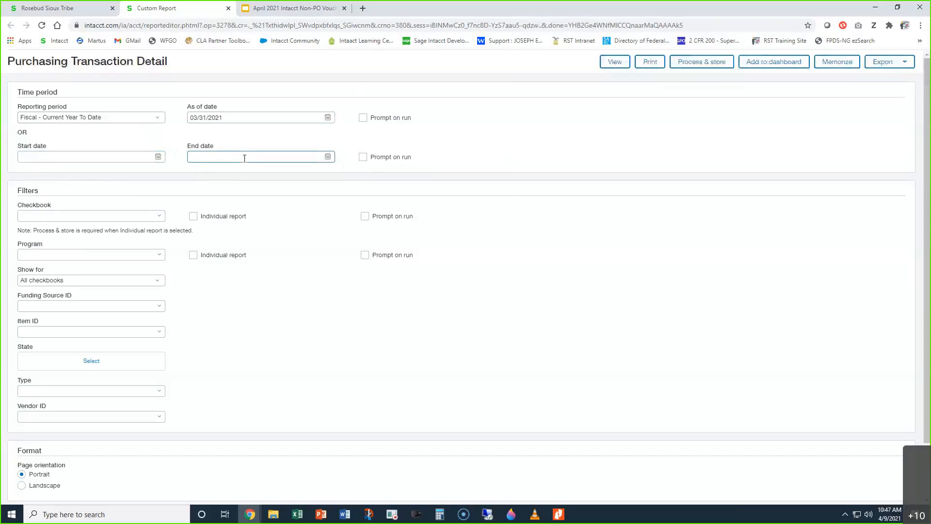
key(ctrl+v)
click(33, 153)
text(10/1/16)
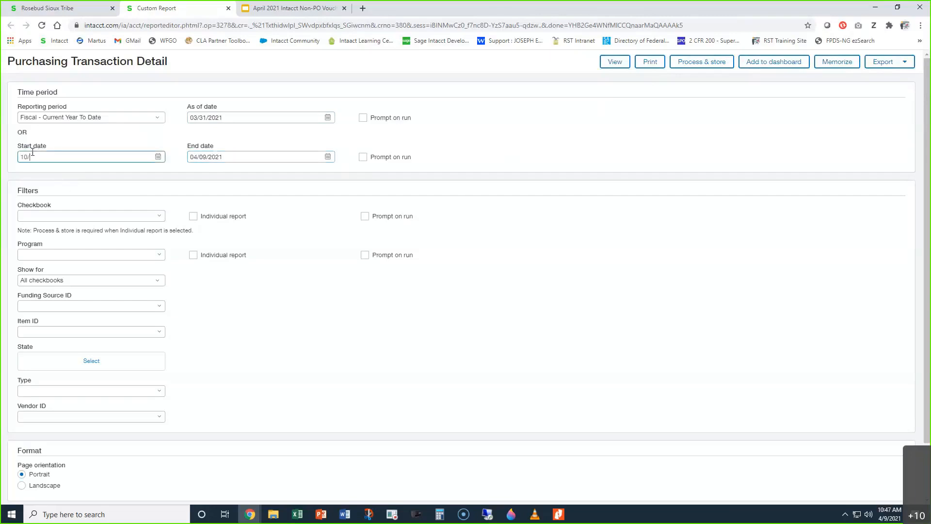
click(132, 177)
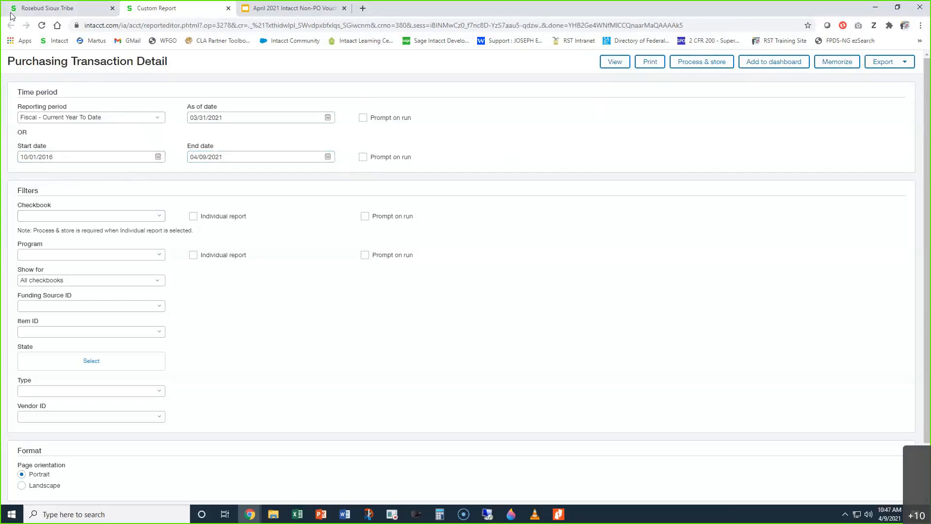
Step: Open the Non-PO Voucher list in Purchasing and view the converted RST FAIR & RODEO voucher dated 08/21/2017
click(42, 9)
click(72, 88)
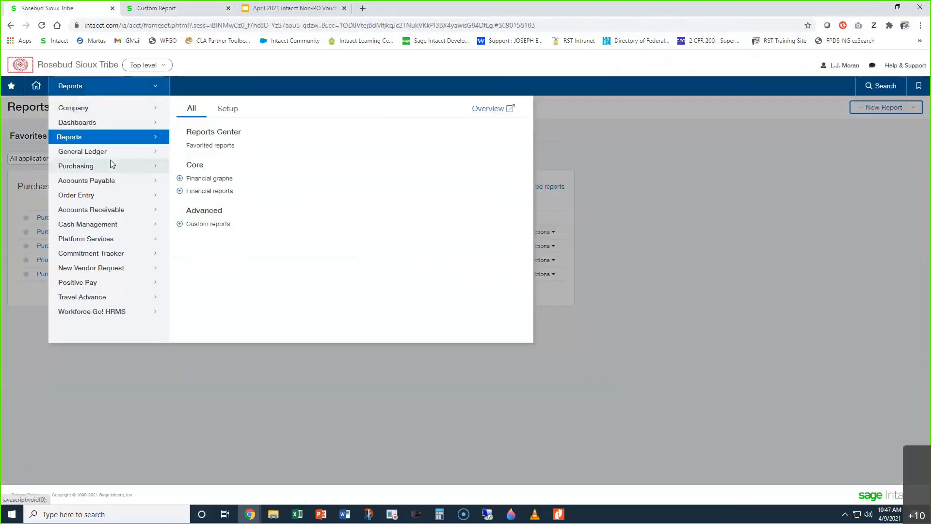
click(109, 165)
mouse_move(205, 220)
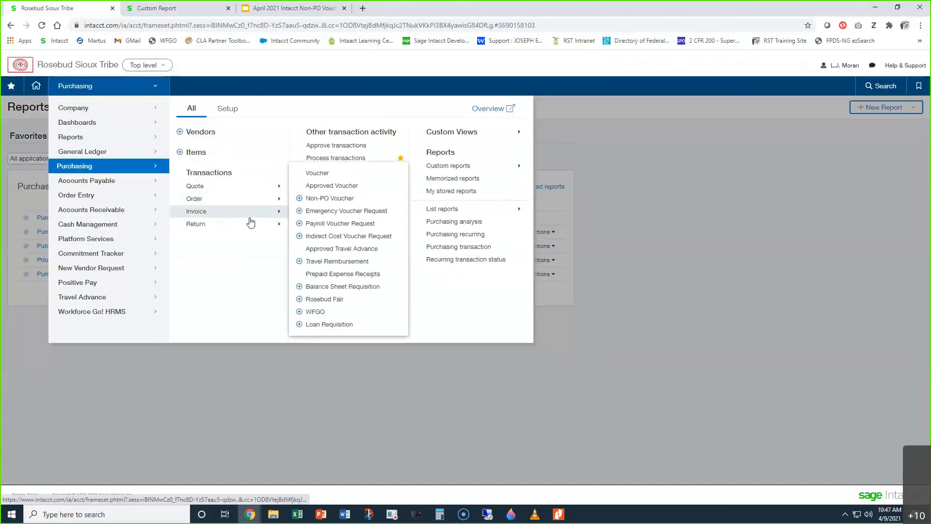
click(316, 198)
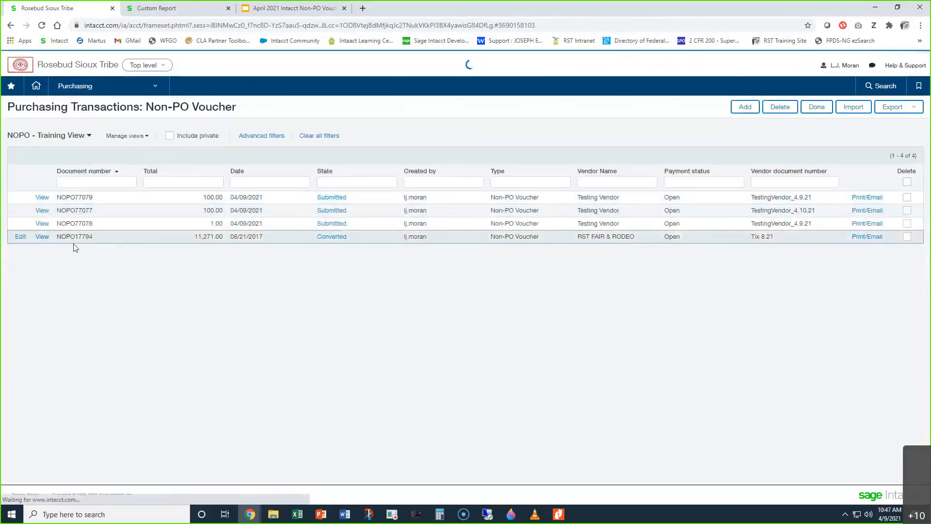
click(42, 237)
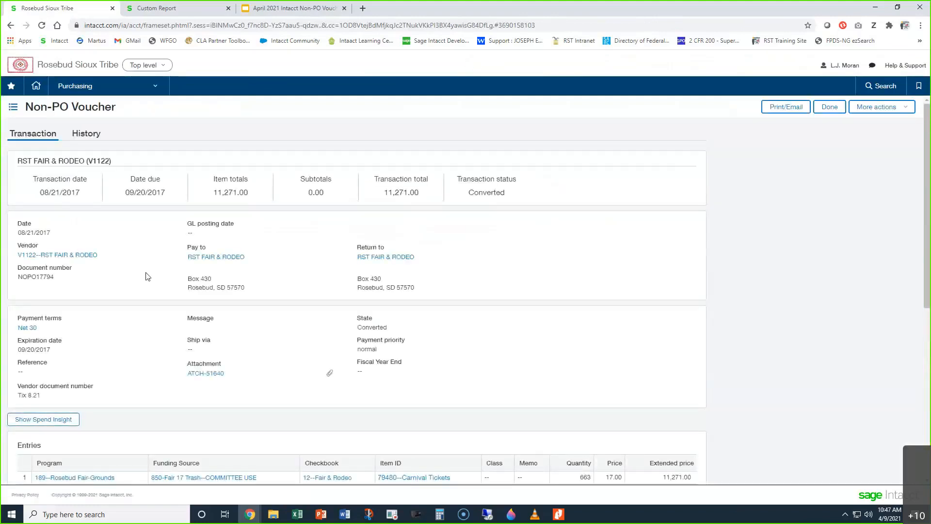
Step: Using the voucher's entry line, filter the report by checkbook 12--Fair & Rodeo and program 189--Rosebud Fair-Grounds
click(175, 8)
click(75, 215)
text(12)
click(82, 248)
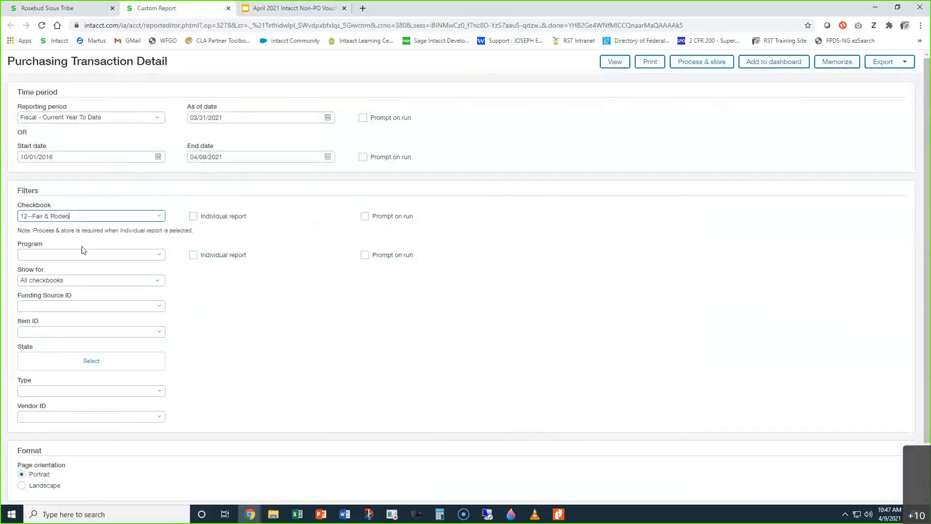
click(72, 9)
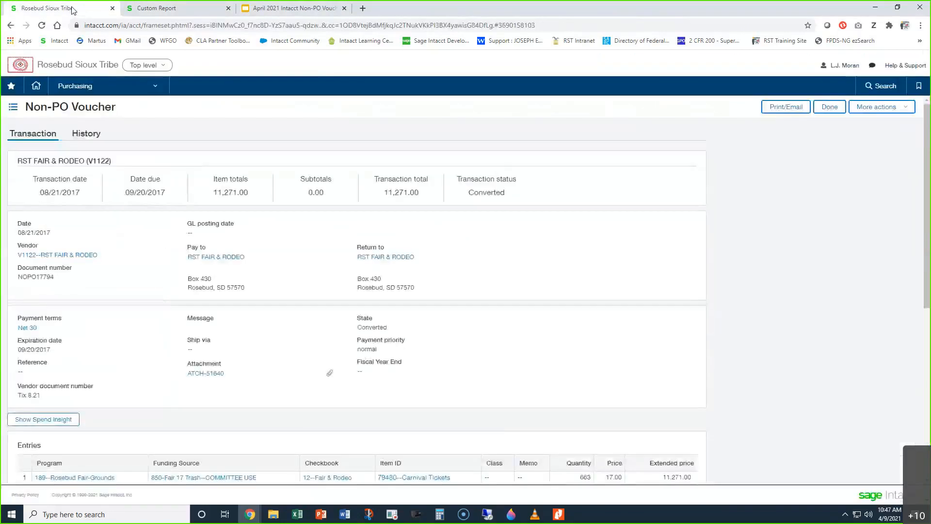
click(160, 8)
text(189)
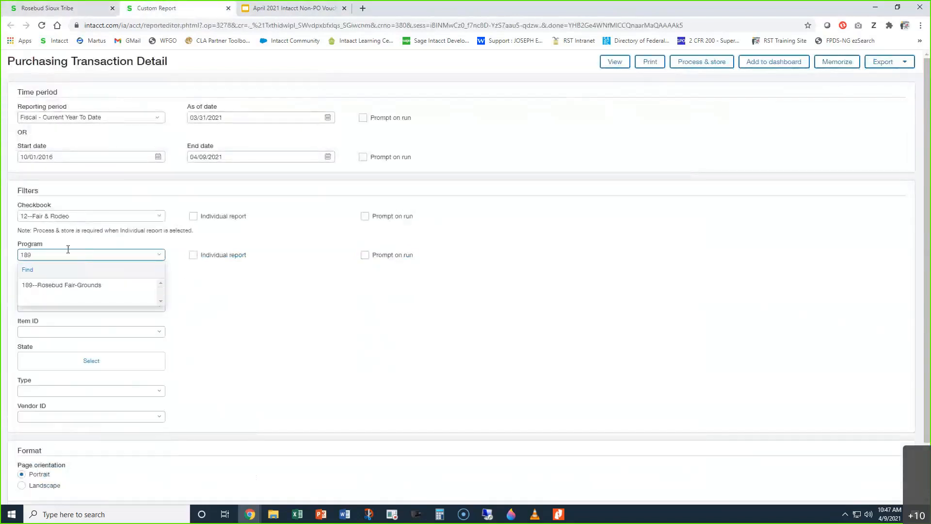
click(88, 285)
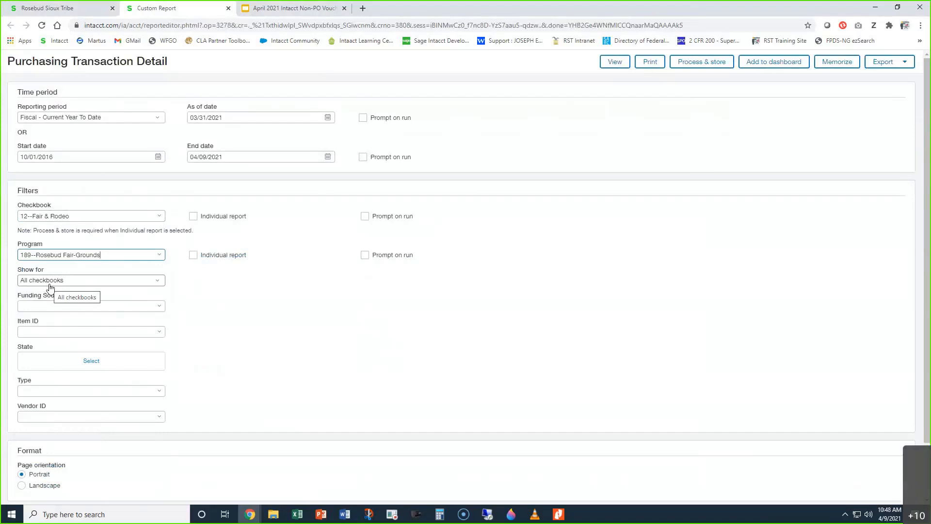
Step: Look up the item on the voucher's entry line and set the report's Item ID filter to 79480--Carnival Tickets
click(81, 306)
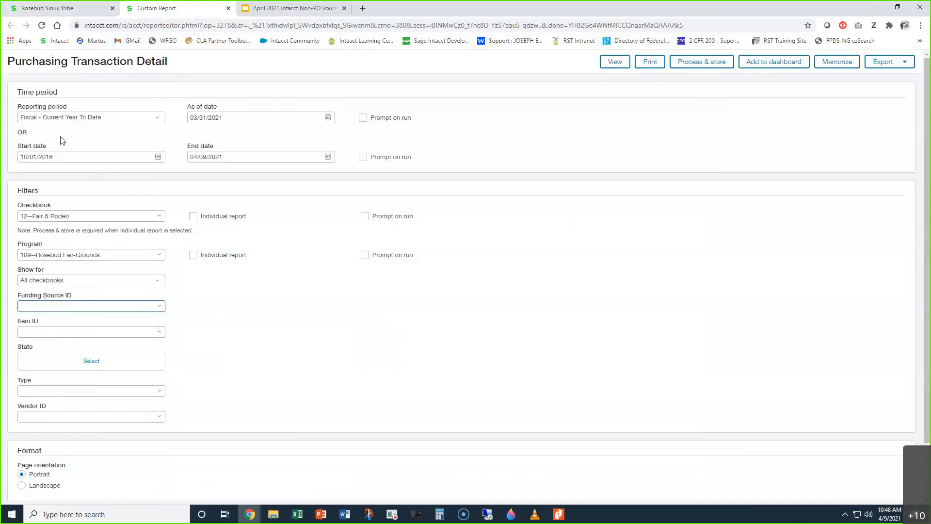
click(50, 7)
scroll(343, 351, down, 2)
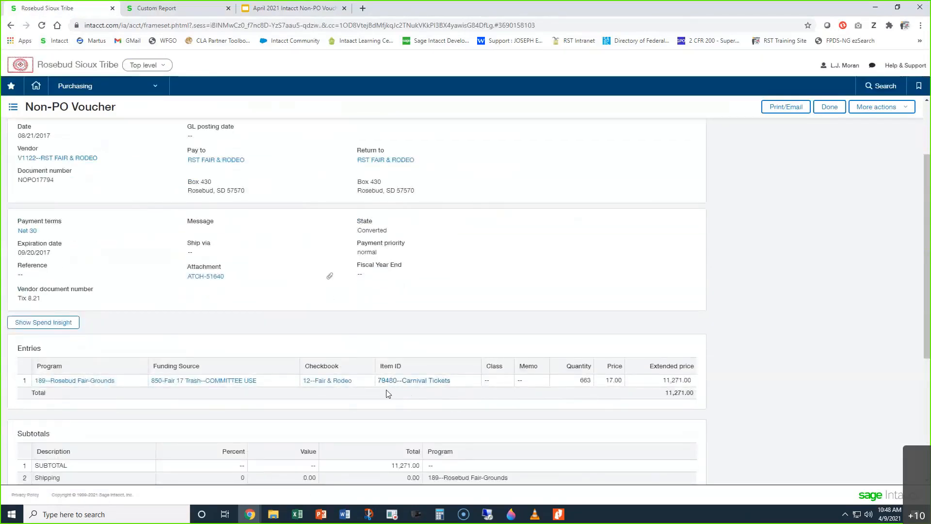
click(160, 8)
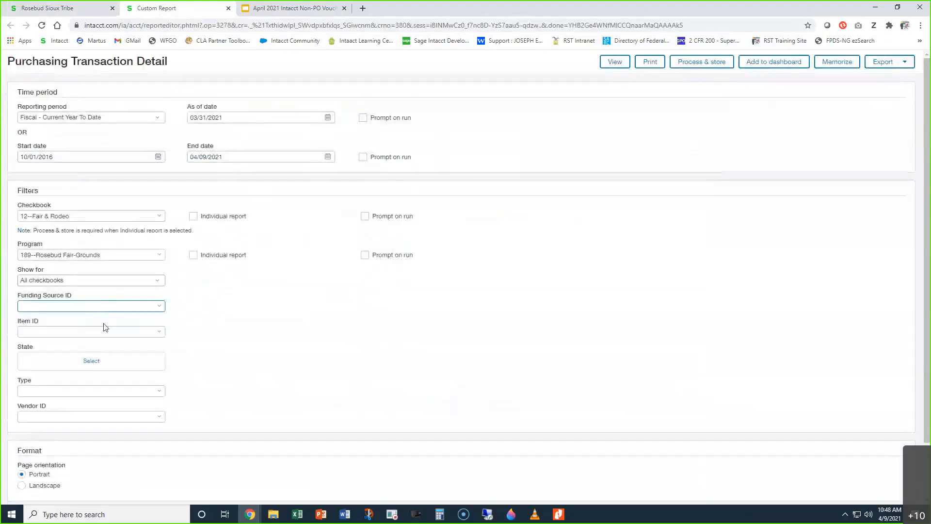
click(99, 335)
text(79480)
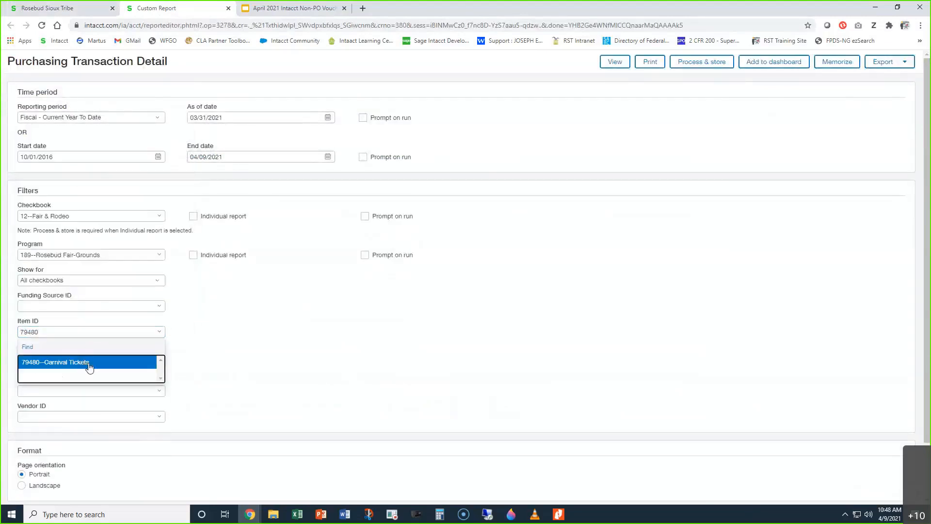
click(88, 363)
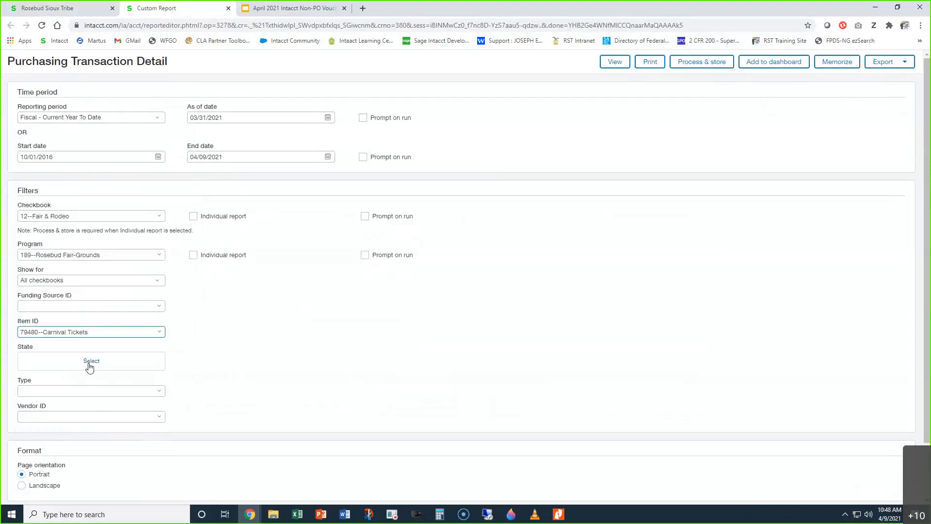
Step: Review the available State filter values, select Submitted, Draft and Converted, and add all remaining states
click(97, 364)
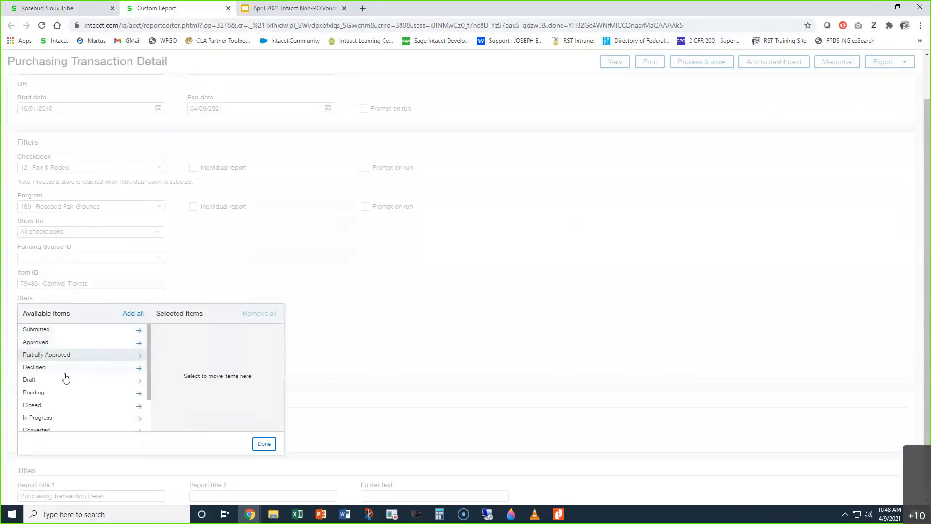
scroll(74, 387, down, 1)
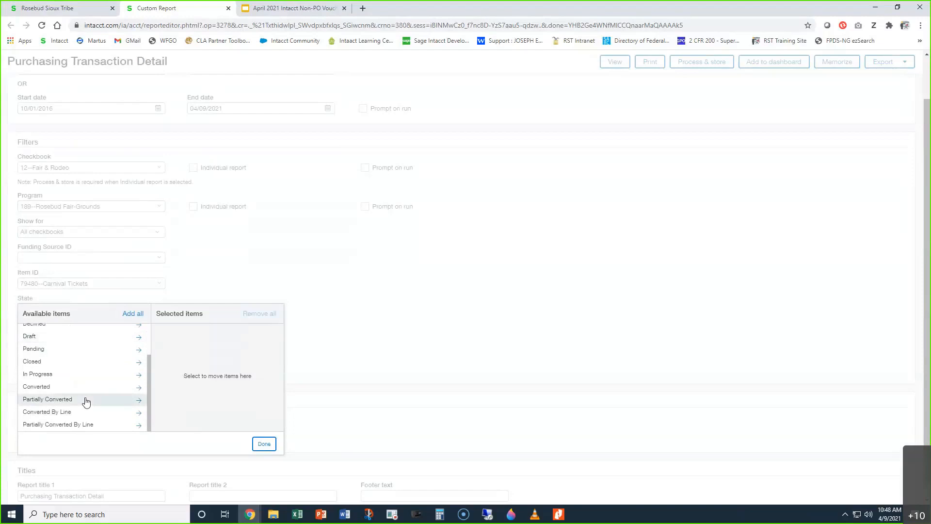
scroll(85, 401, up, 1)
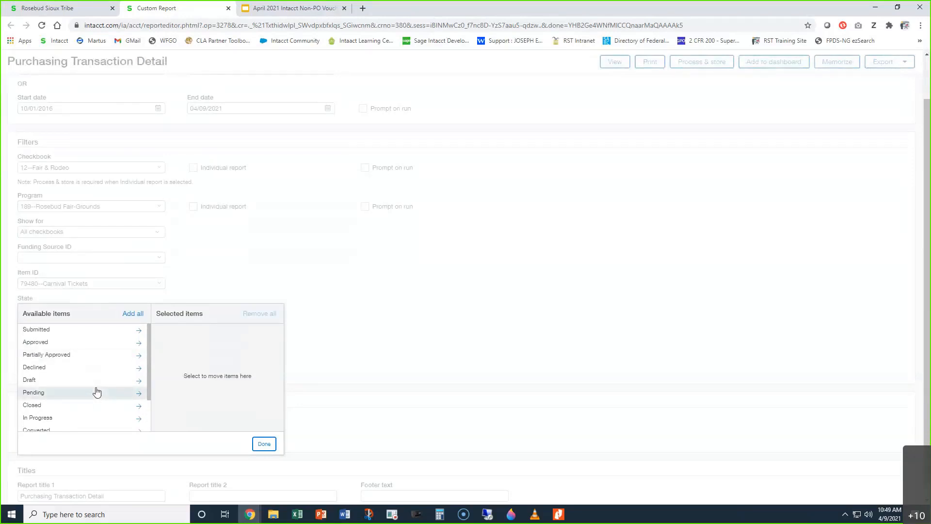
click(87, 329)
click(98, 406)
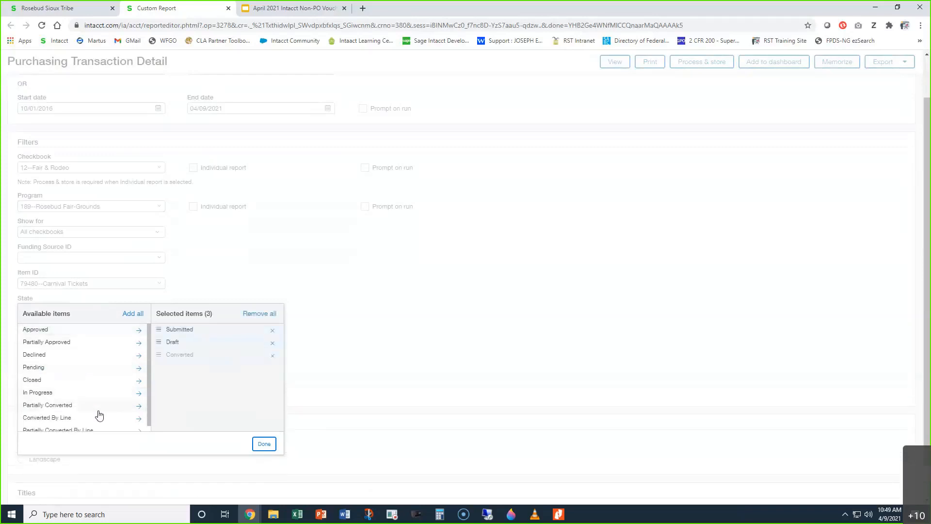
click(132, 314)
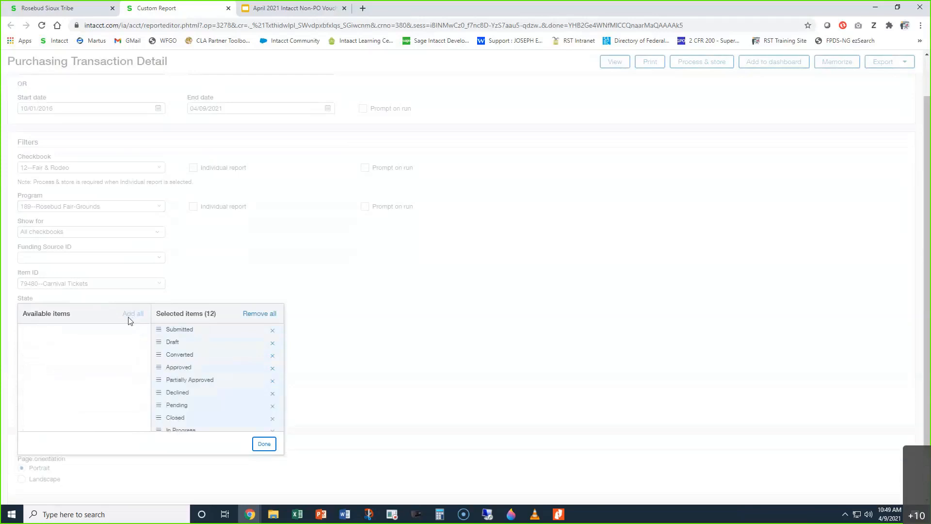
click(264, 445)
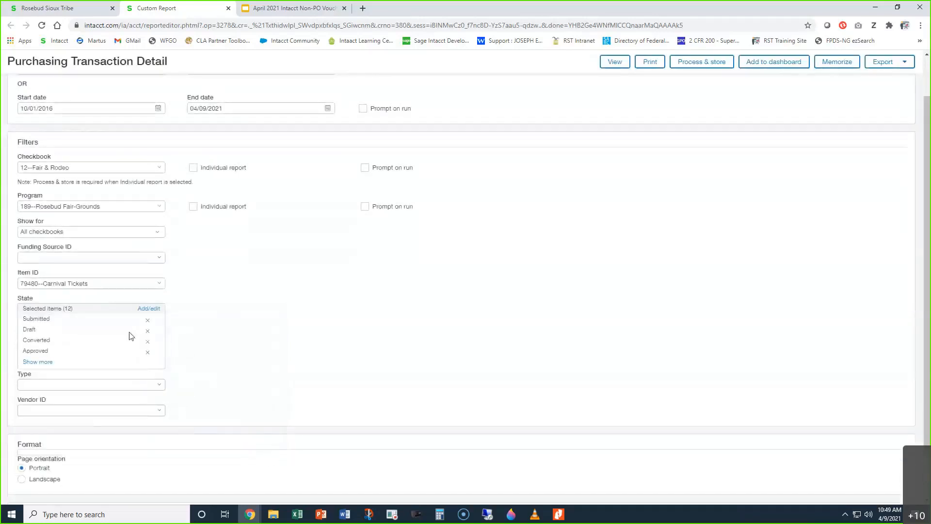
Step: Remove all selected states from the report's State filter
click(144, 310)
click(259, 313)
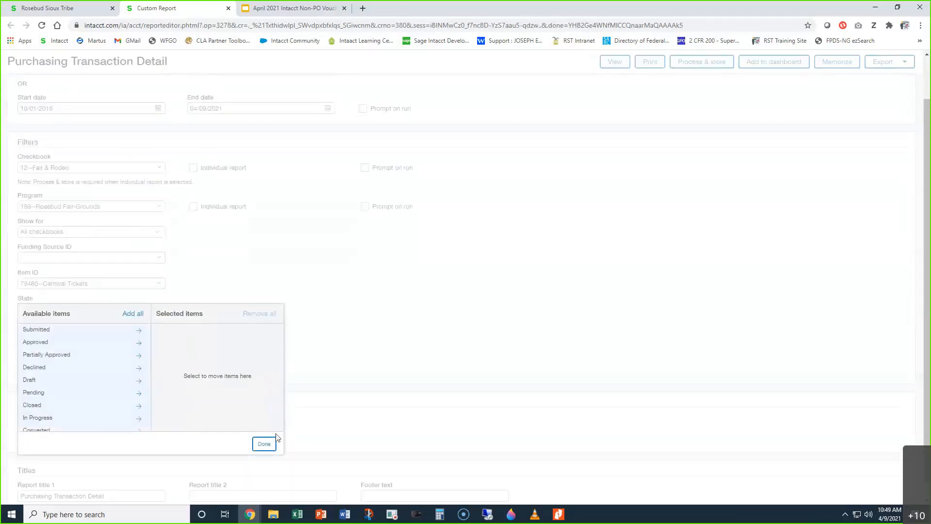
click(263, 445)
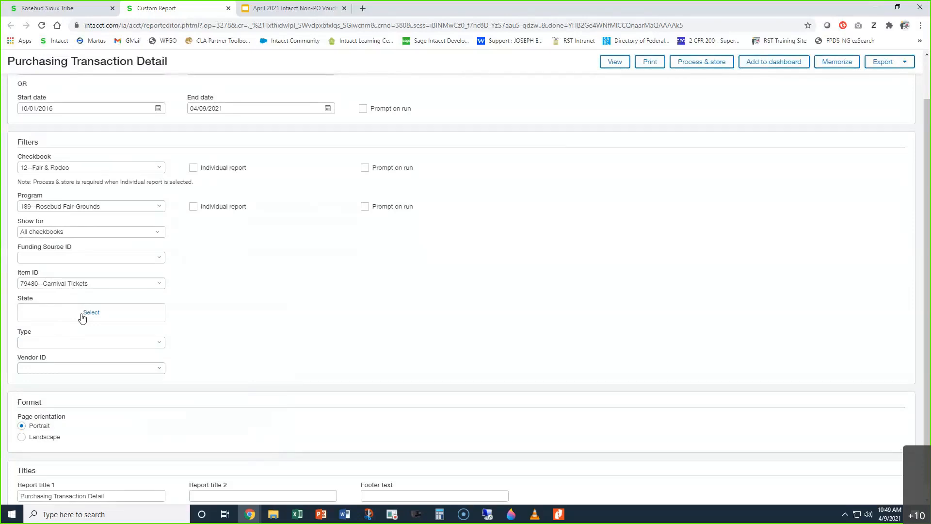
Step: Set the report's transaction Type filter to Non-PO Voucher
click(160, 343)
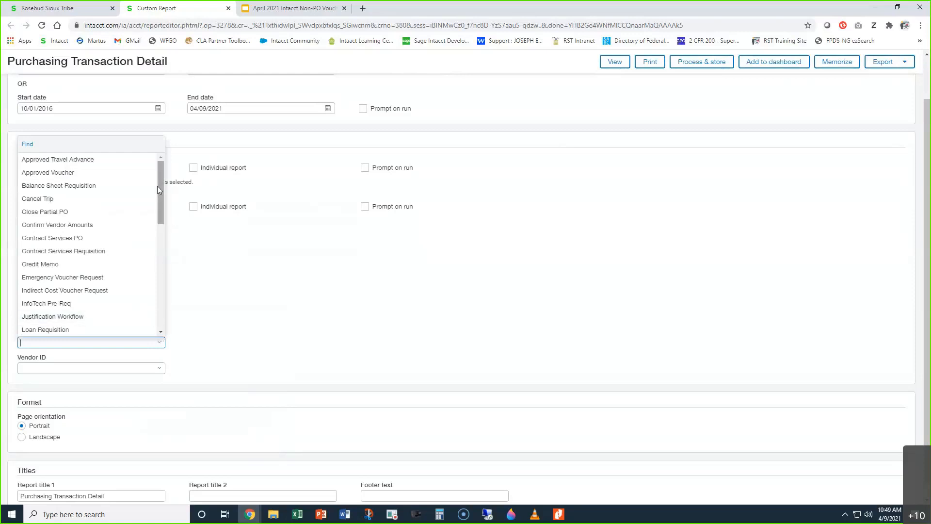
drag(162, 189, 163, 214)
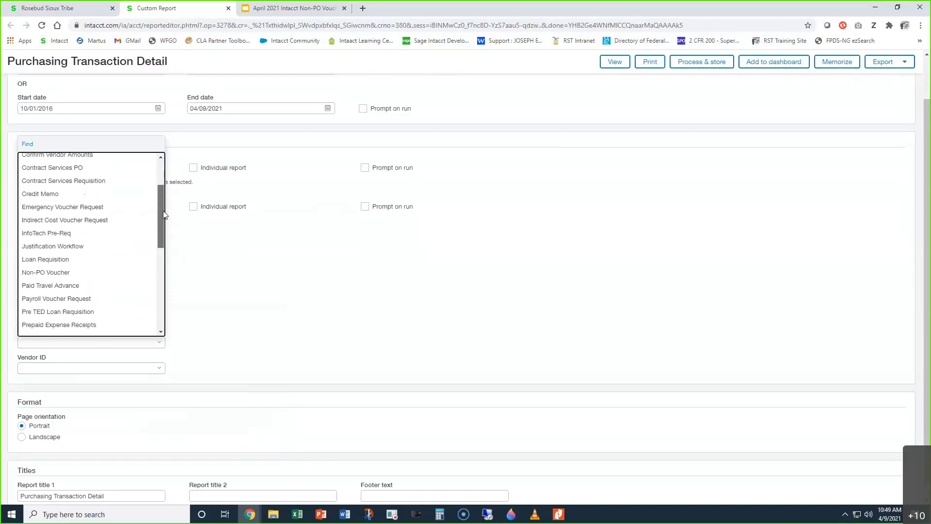
click(97, 275)
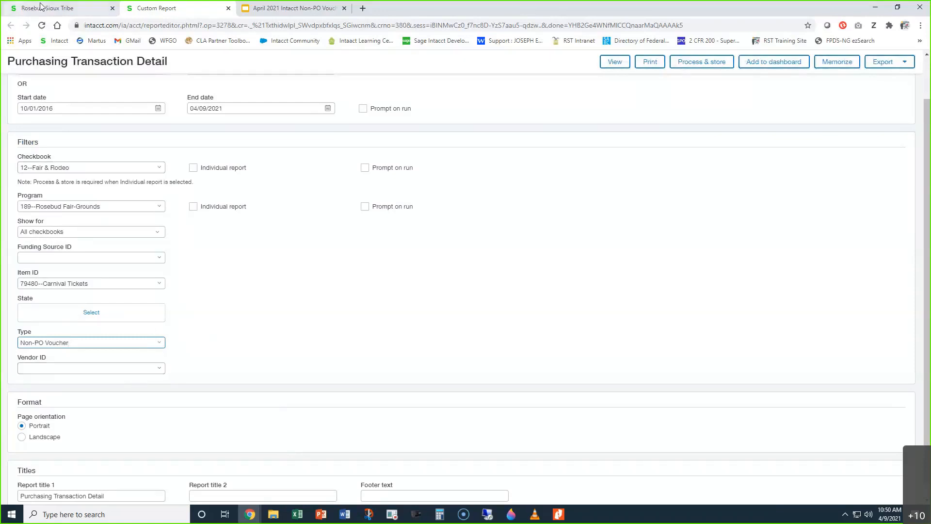
Step: Check the vendor on the open voucher and set the report's Vendor ID filter to V1122--RST FAIR & RODEO
click(58, 7)
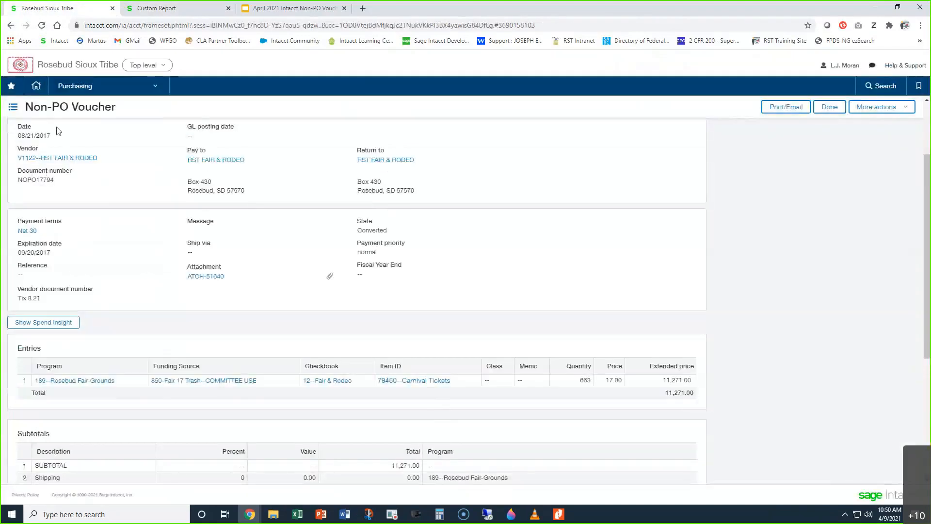
click(175, 14)
click(89, 367)
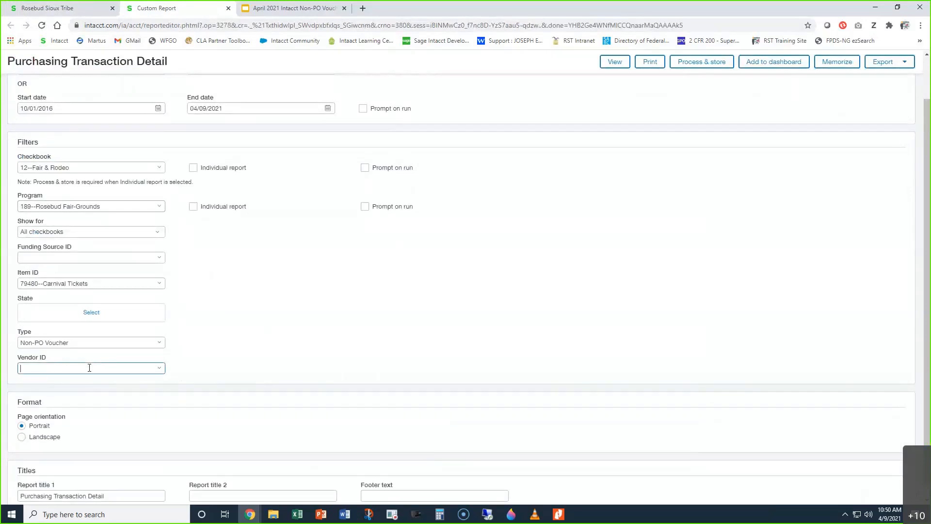
text(v1122)
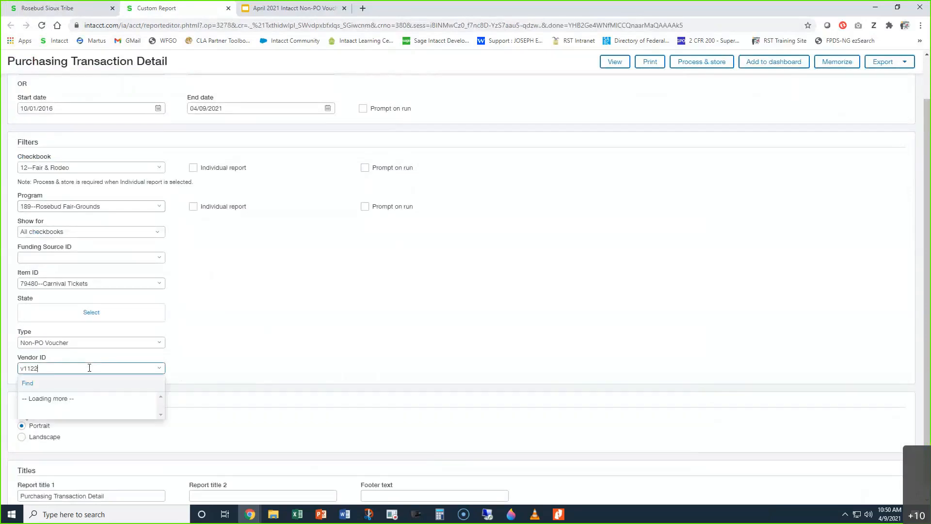
text(v112)
key(BackSpace)
key(BackSpace)
key(BackSpace)
key(BackSpace)
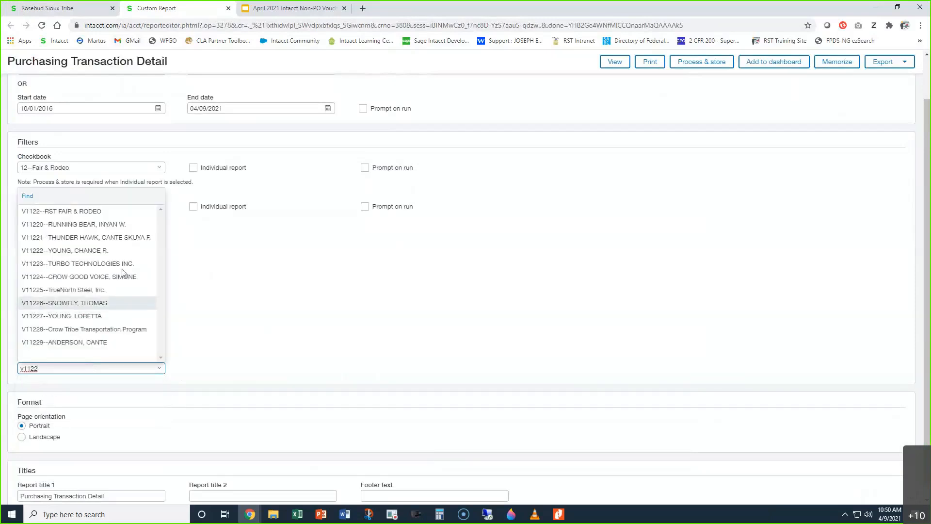
click(86, 212)
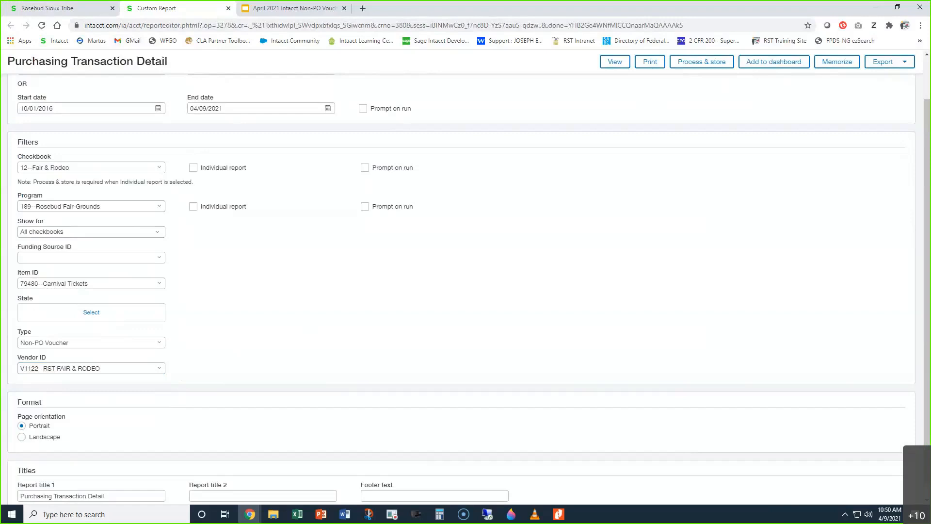
Step: From the open voucher's page, open the Sage Intacct Help Center and search for "purchasing state"
click(97, 8)
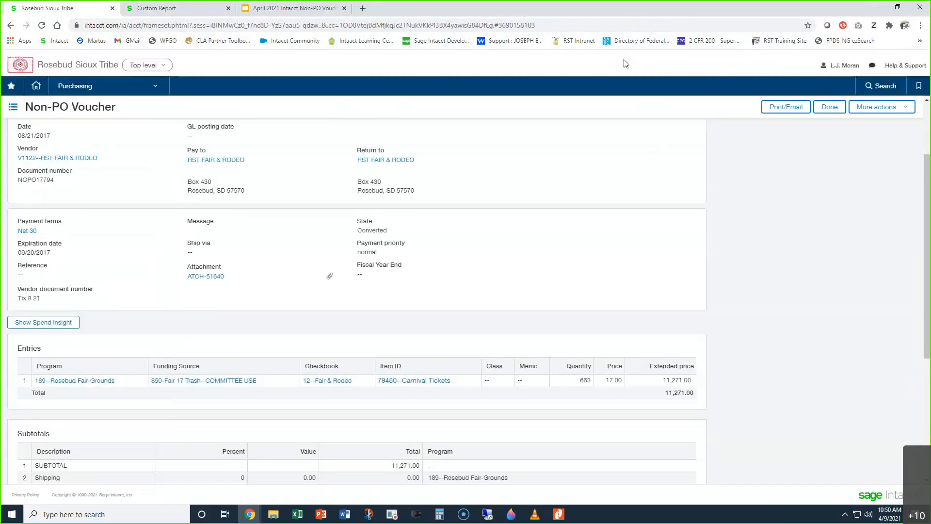
mouse_move(915, 68)
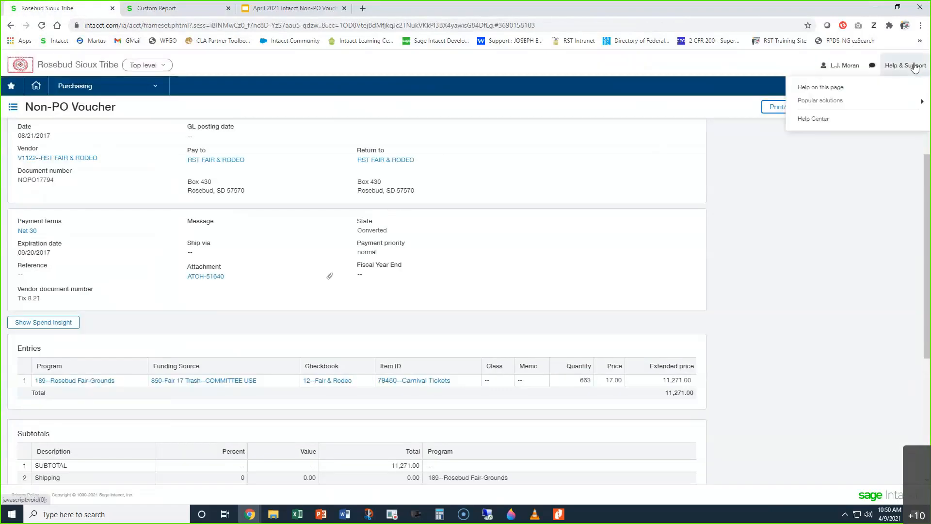
click(819, 122)
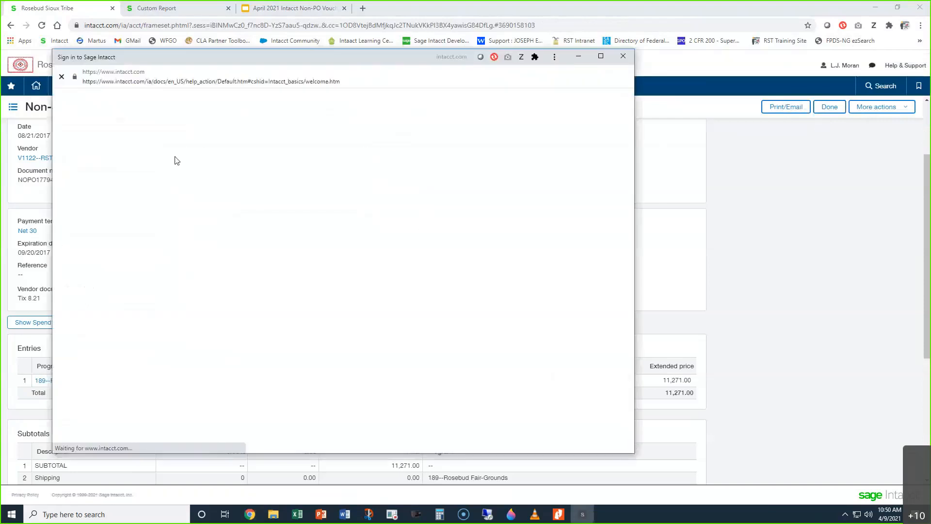
click(210, 185)
text(purchasing state)
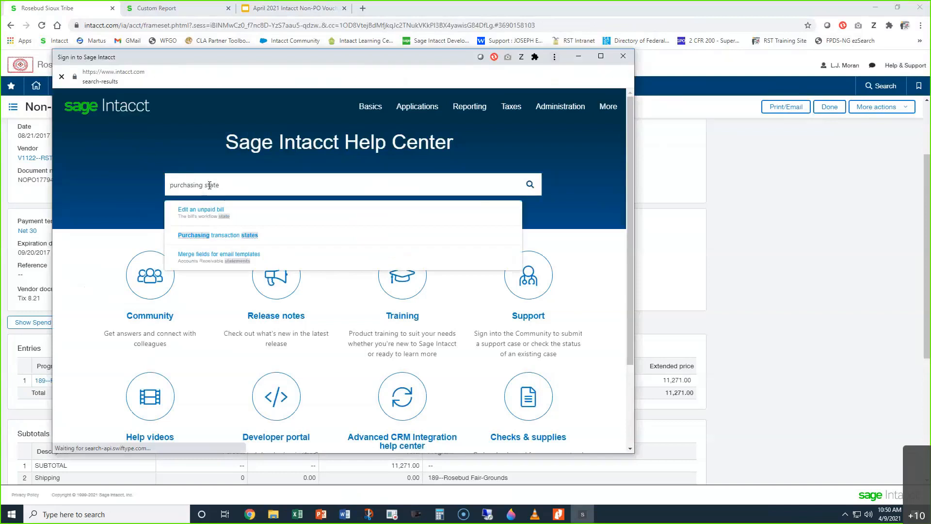
key(Return)
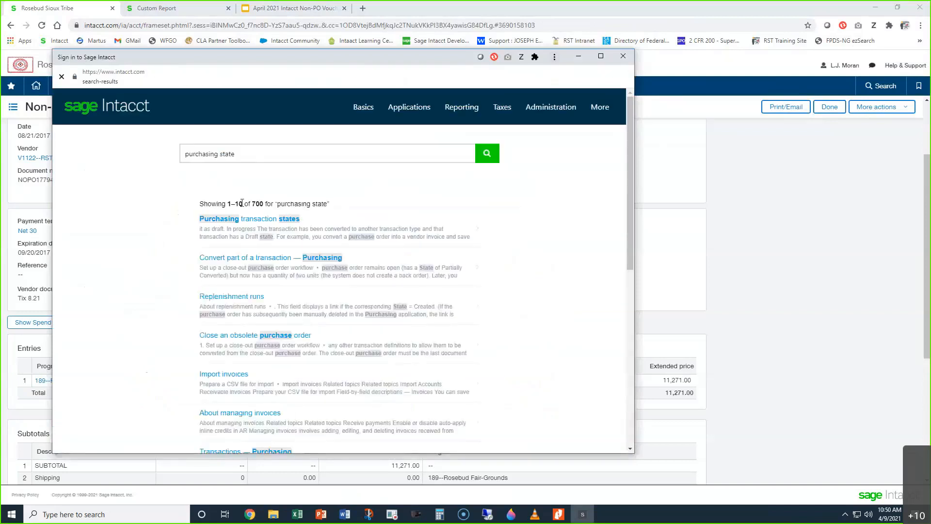
Step: Read the status descriptions in the Purchasing transaction states help article and close the Help Center window
click(261, 222)
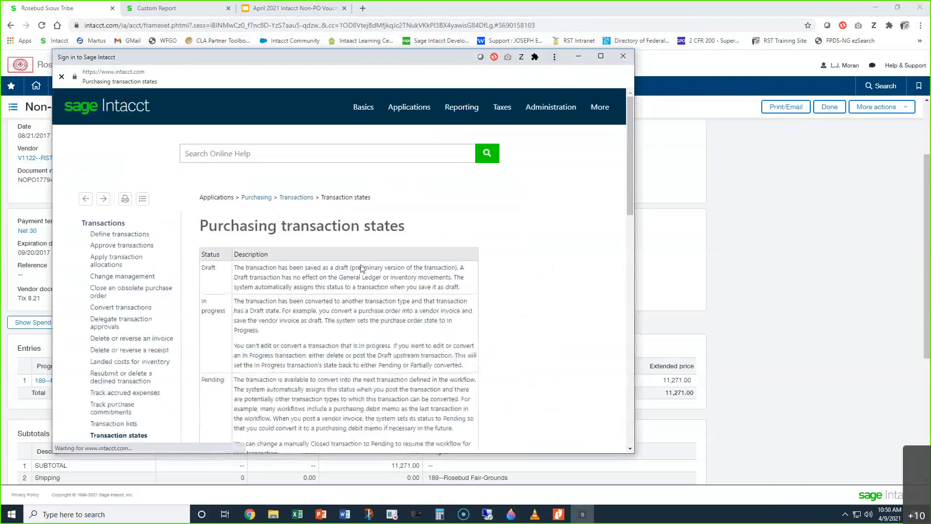
scroll(471, 312, down, 3)
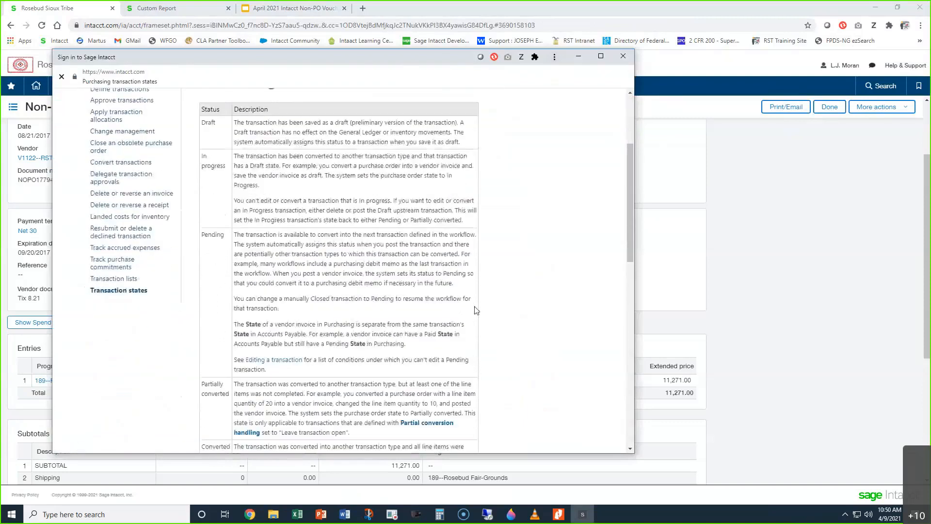
scroll(402, 298, down, 2)
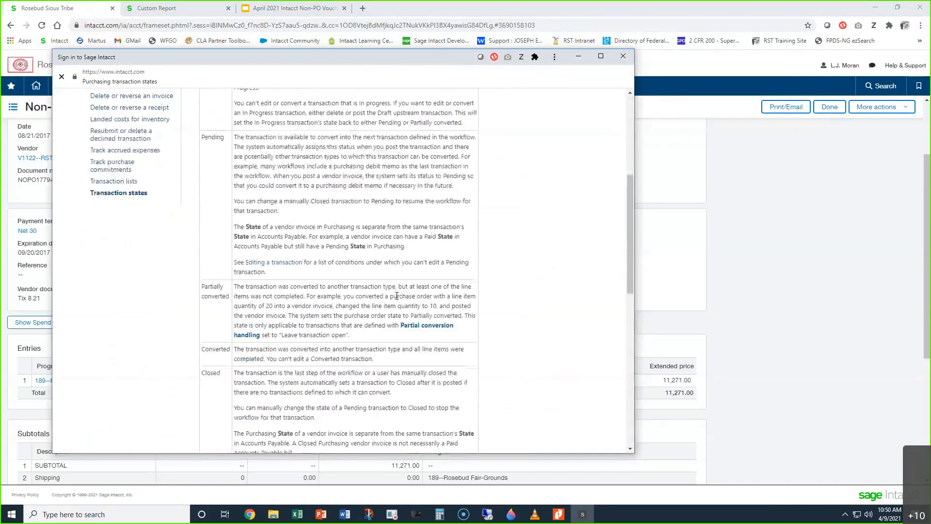
scroll(406, 306, down, 5)
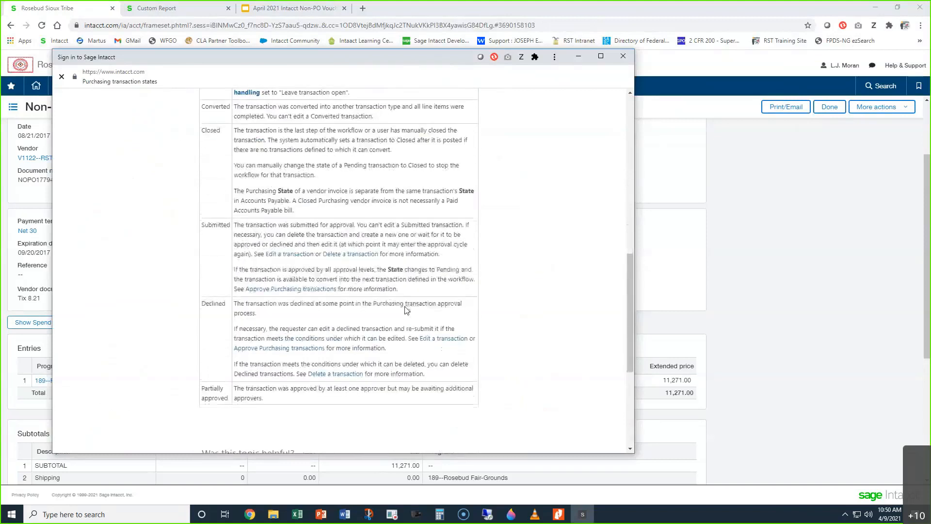
scroll(406, 306, up, 12)
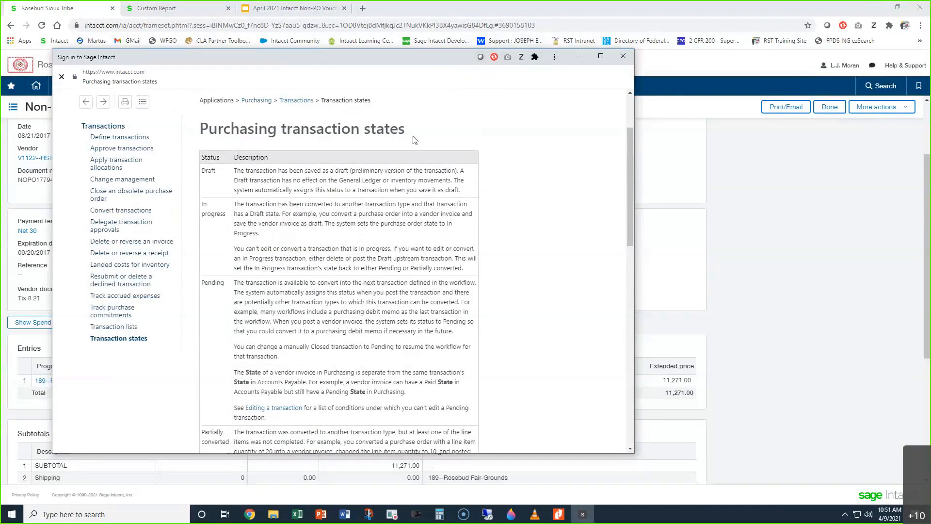
click(623, 56)
Step: Return to the Purchasing Transaction Detail report and run it on screen with the configured dates and filters
click(175, 12)
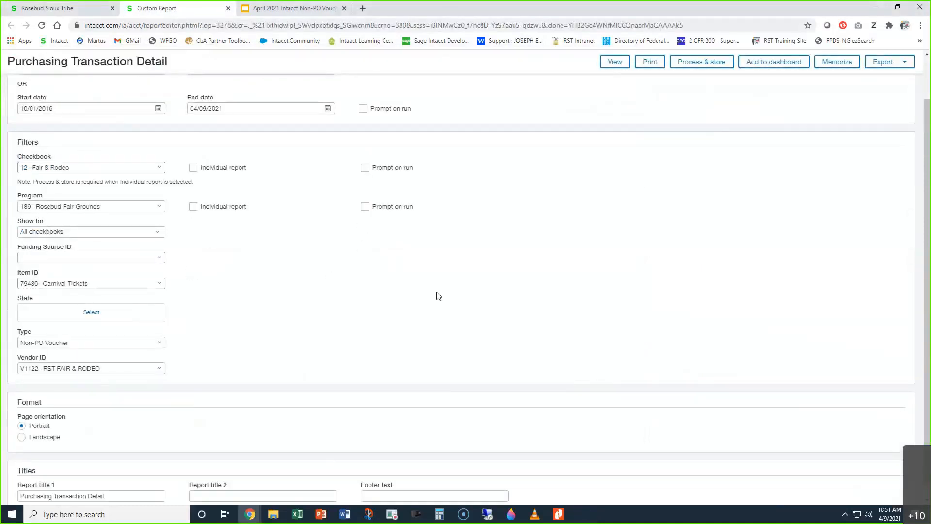
scroll(462, 298, down, 1)
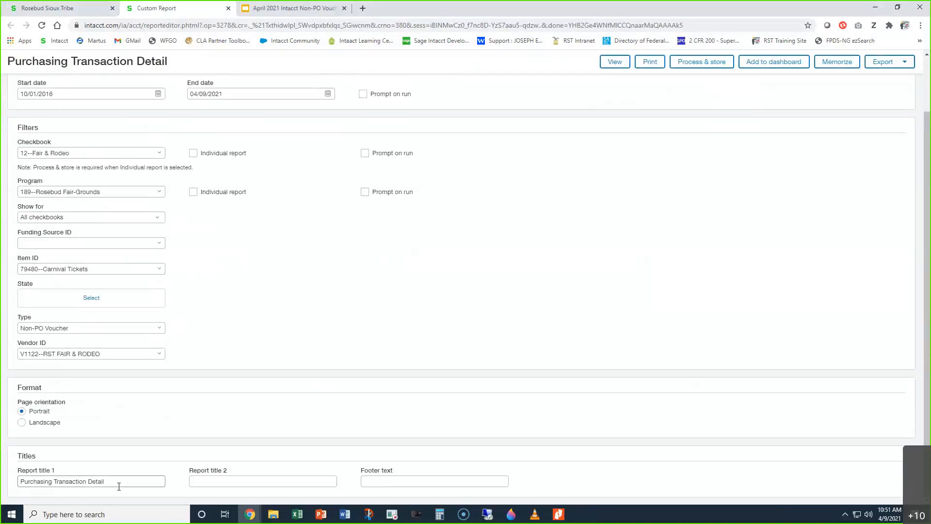
click(615, 62)
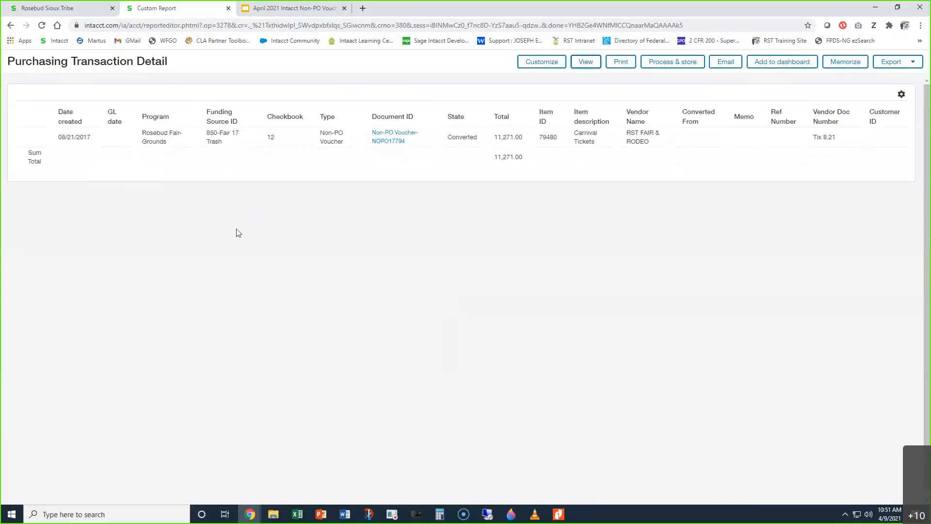
Step: Review the creation date, program, funding source and type of the transaction in the report results
click(75, 137)
drag(61, 137, 88, 138)
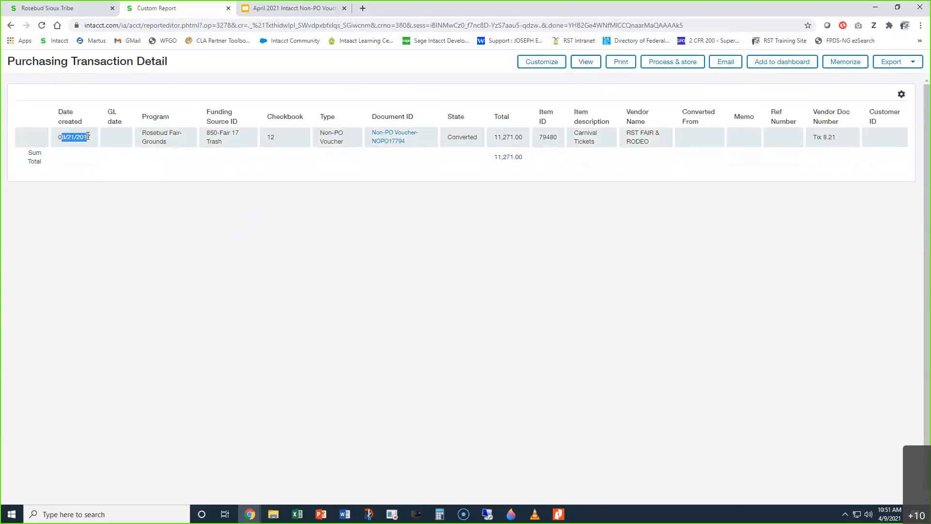
drag(168, 142, 149, 121)
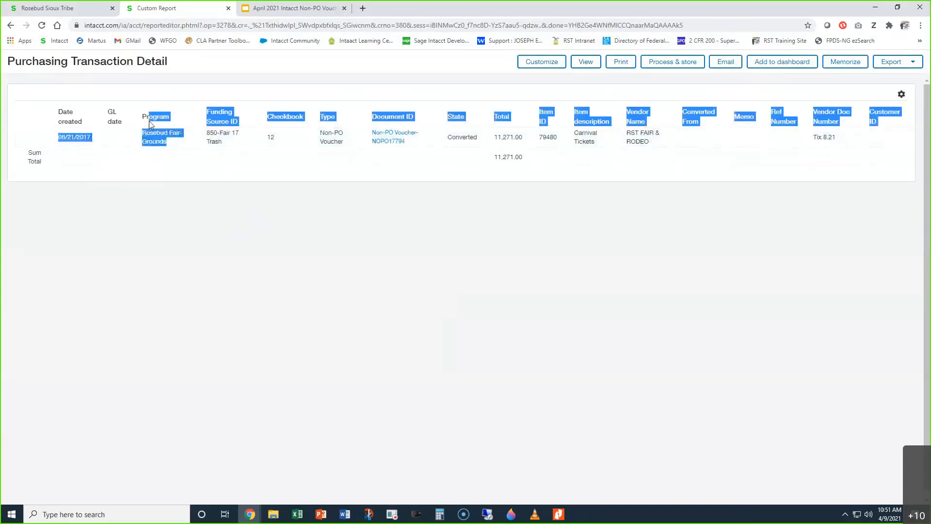
click(230, 140)
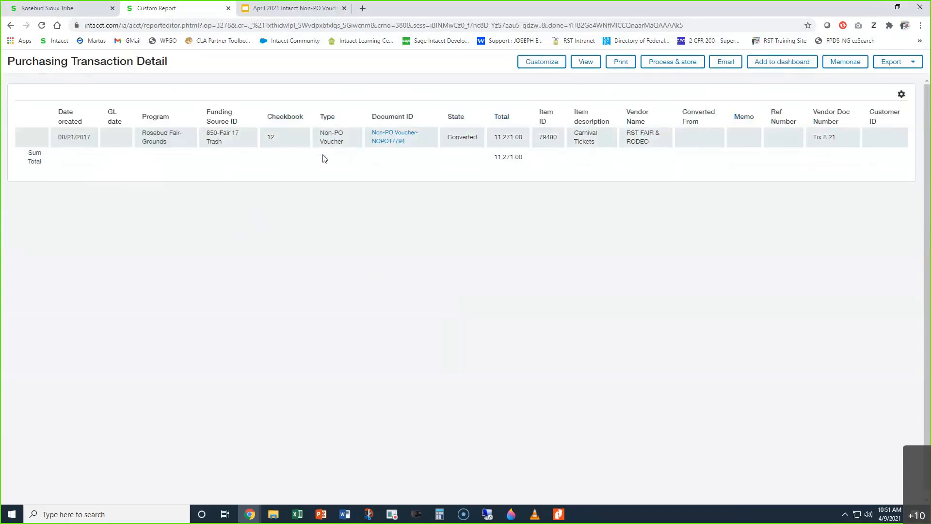
drag(342, 141, 329, 131)
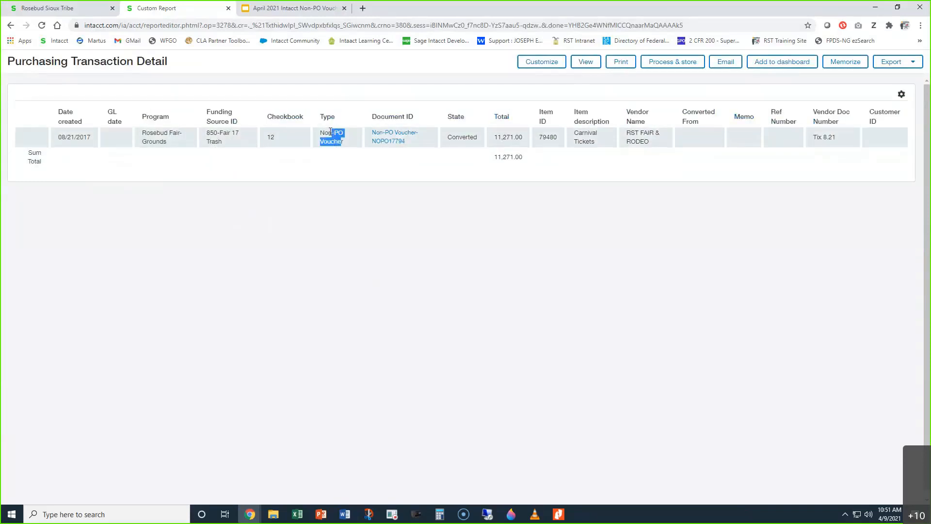
Step: Open the Non-PO Voucher from its Document ID in the report results, view its details, and close it
click(390, 143)
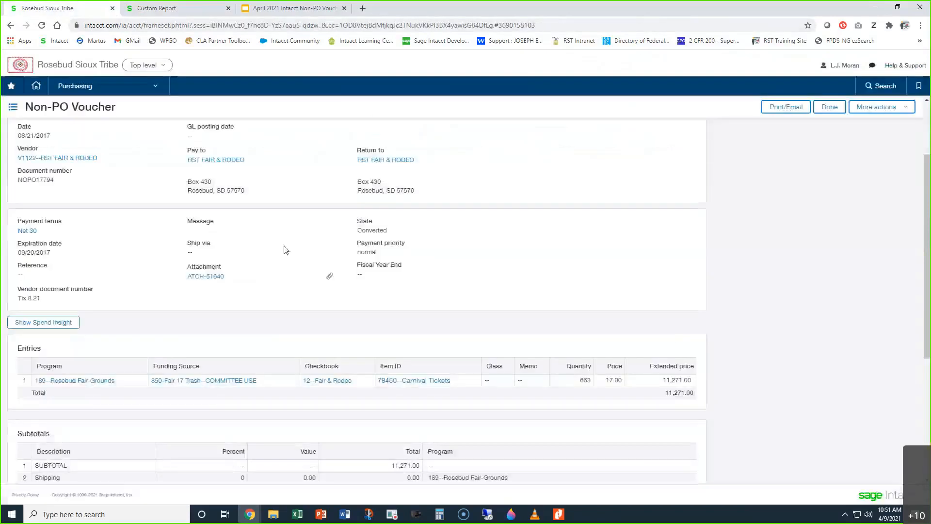
click(173, 8)
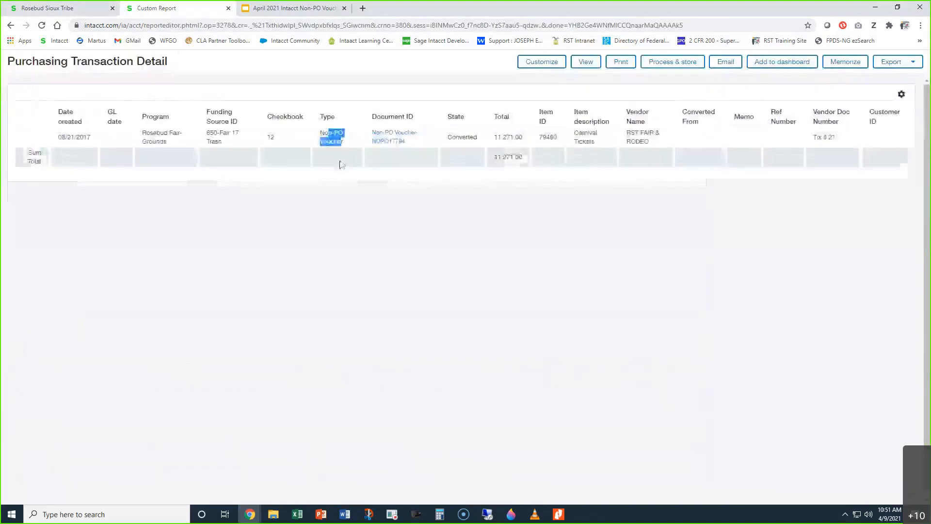
click(391, 144)
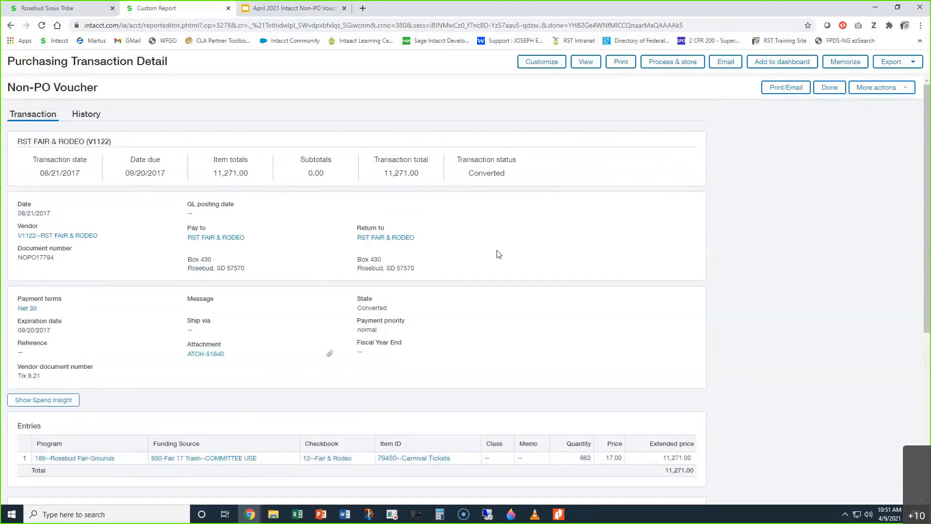
click(829, 87)
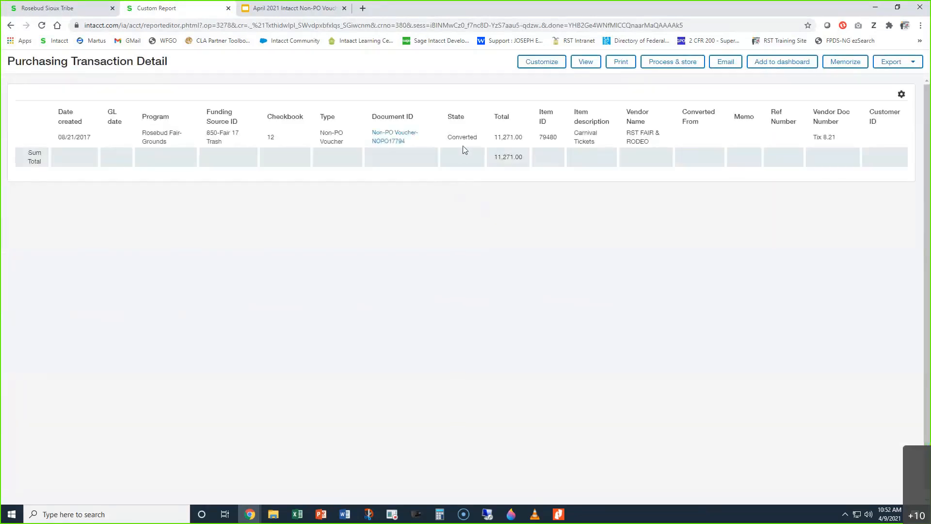
Step: Review the result row's remaining columns from State to Customer ID and display the report's export formats
drag(458, 137, 644, 141)
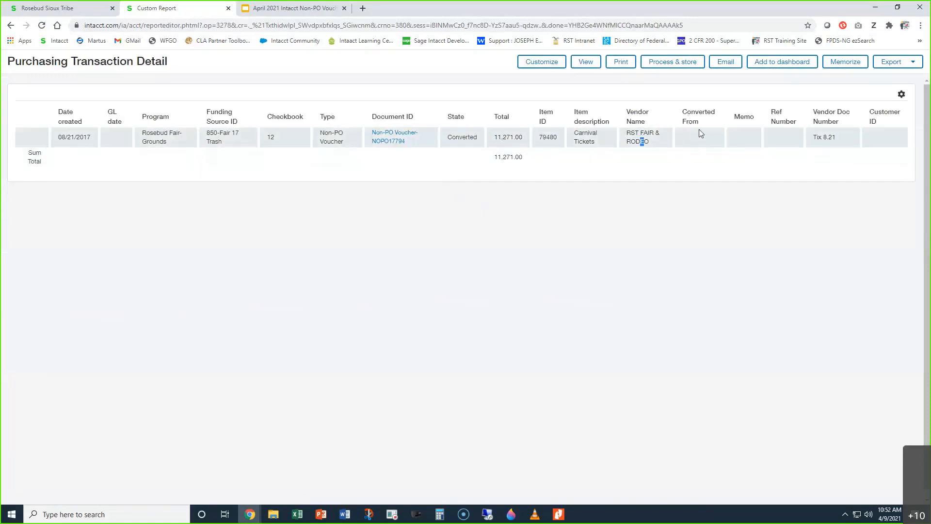
click(746, 134)
triple_click(817, 137)
click(878, 140)
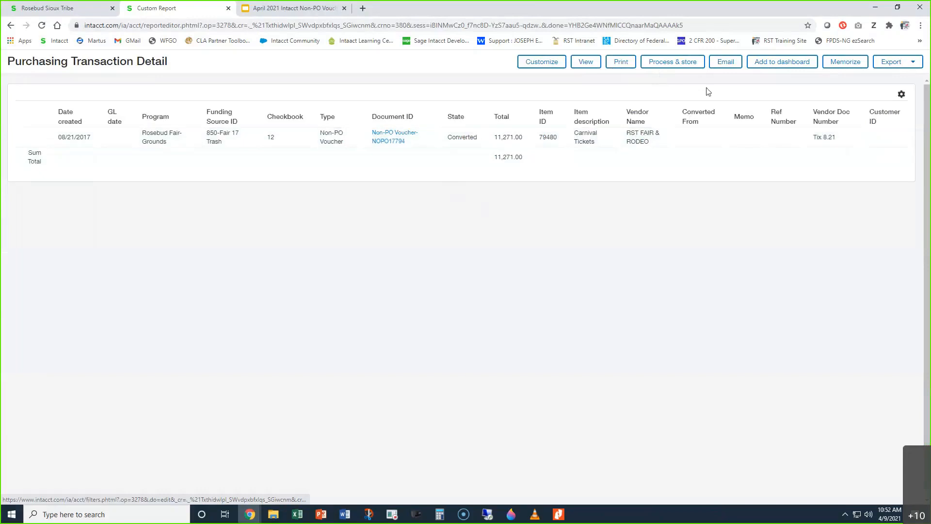
click(913, 66)
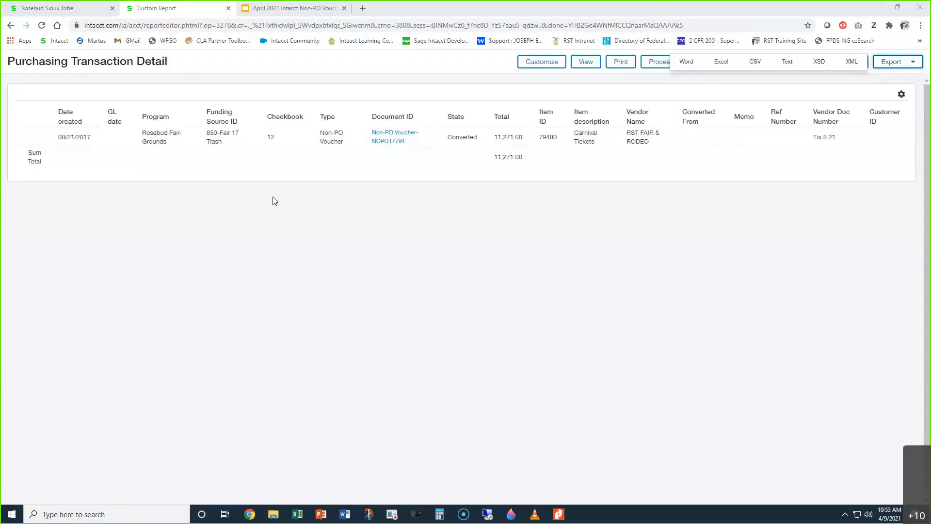
Step: Switch to the Google Slides presentation and advance from the Purchasing Transaction Detail Report slide to the Tips slide
click(294, 10)
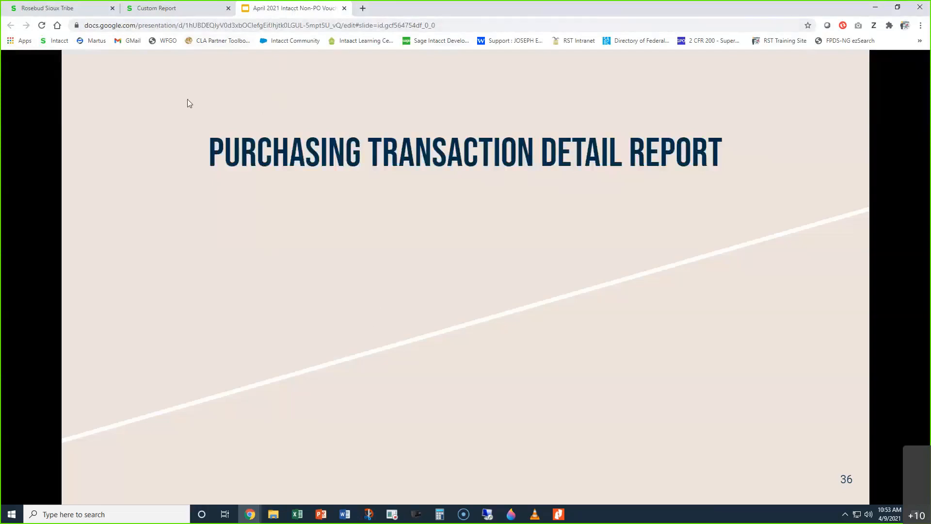
click(187, 10)
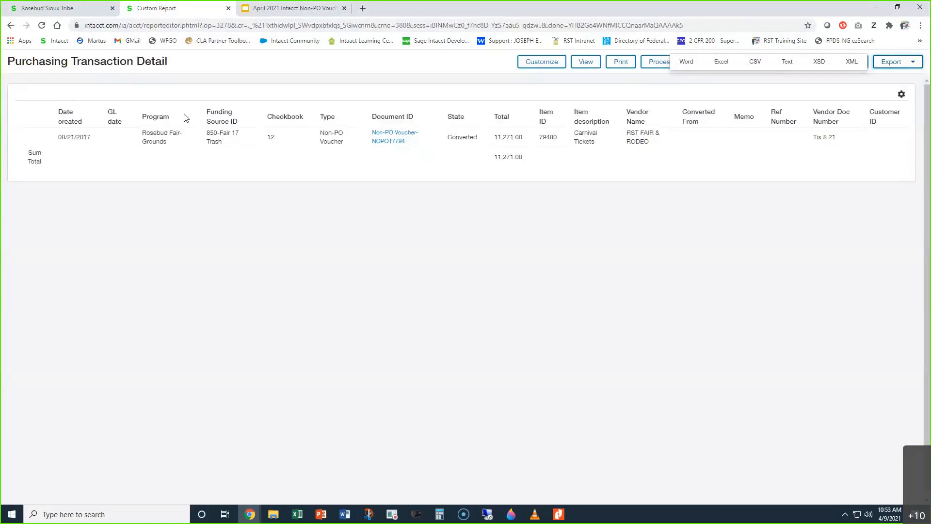
click(306, 8)
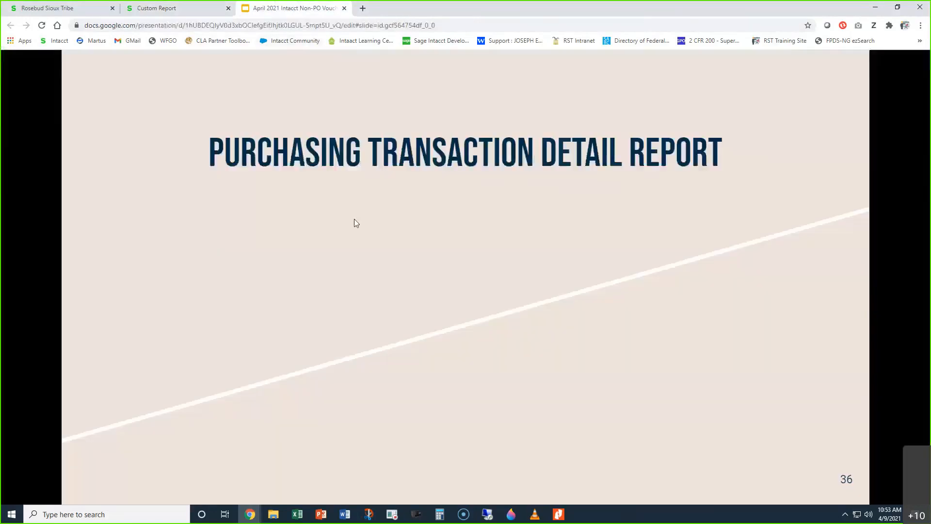
click(359, 221)
click(360, 223)
click(360, 223)
click(360, 223)
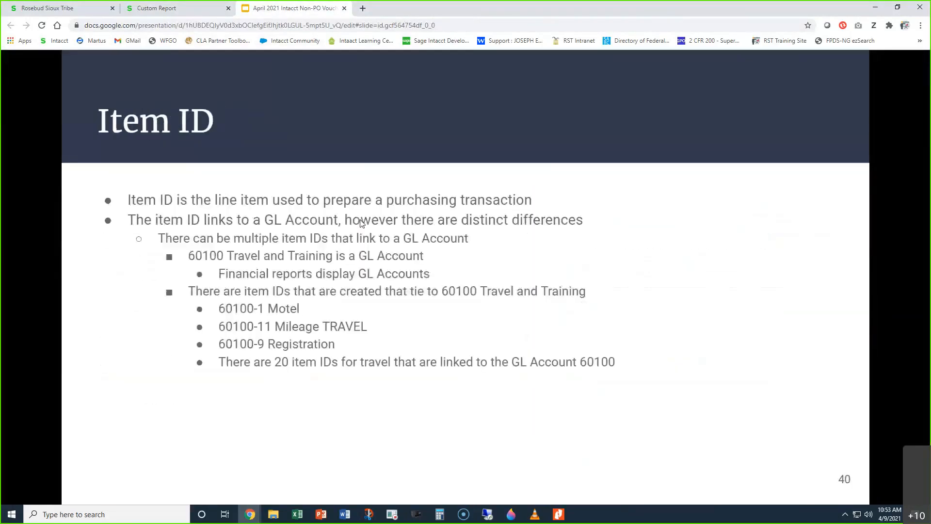
click(361, 223)
click(360, 223)
click(357, 228)
click(355, 233)
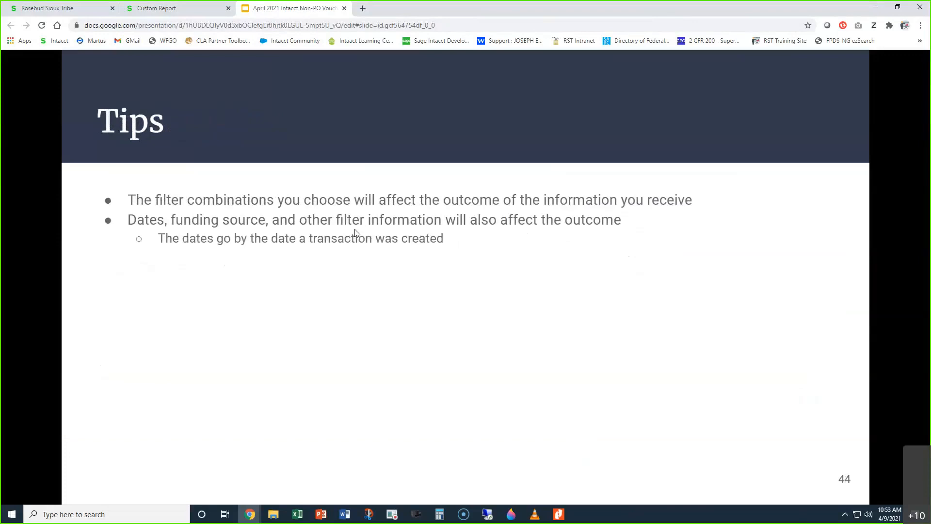
Step: Open the training site's Training Info page in a new browser tab
click(363, 8)
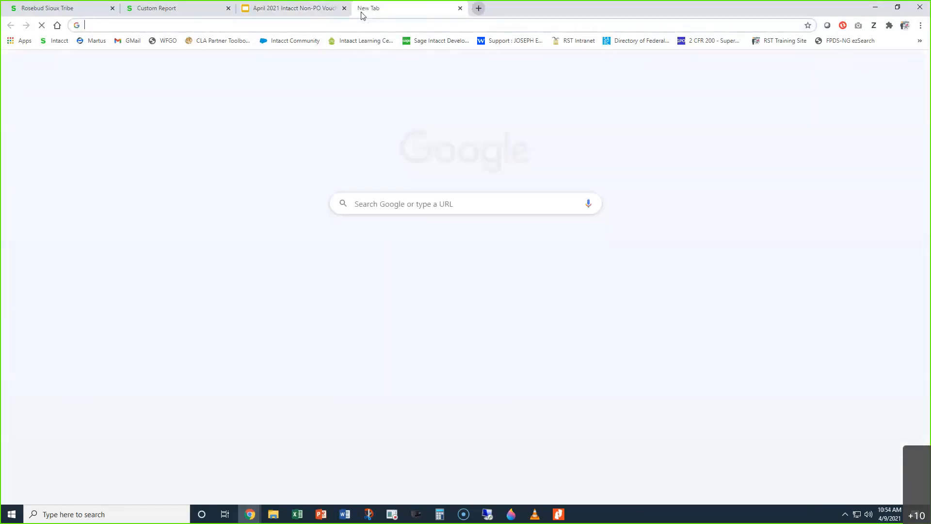
text(ljstraining.info)
key(Return)
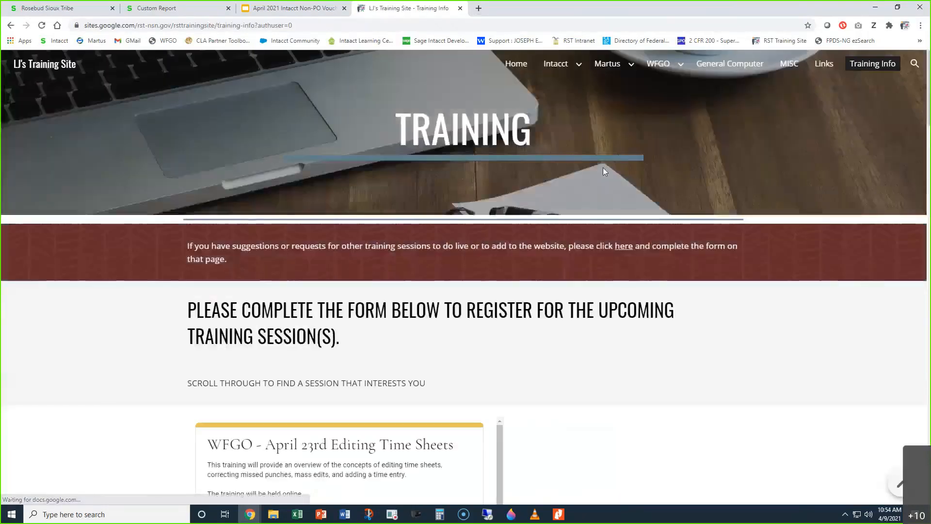
Step: Examine the upcoming training sessions and their registration forms, and return to the presentation's Tips slide
scroll(420, 261, down, 8)
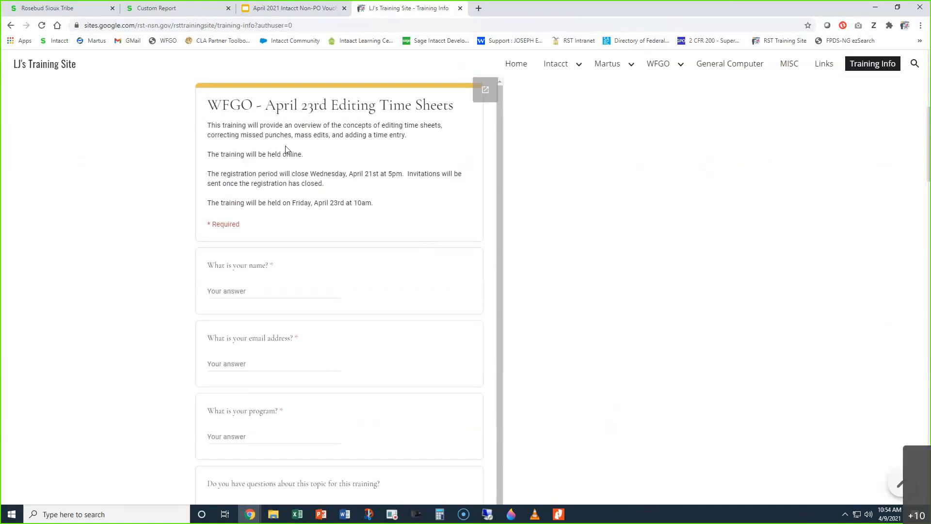
scroll(144, 273, down, 4)
scroll(143, 273, down, 7)
scroll(220, 207, down, 1)
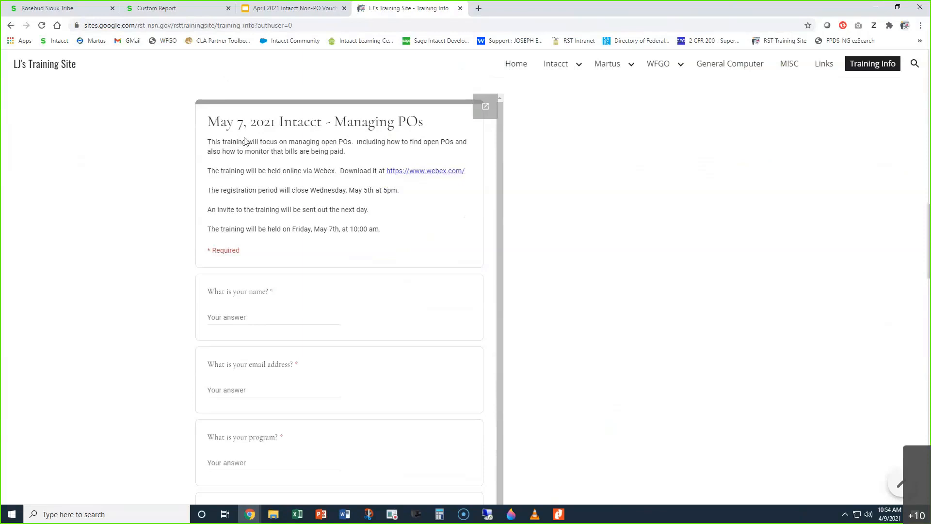
scroll(249, 194, down, 1)
scroll(166, 350, down, 6)
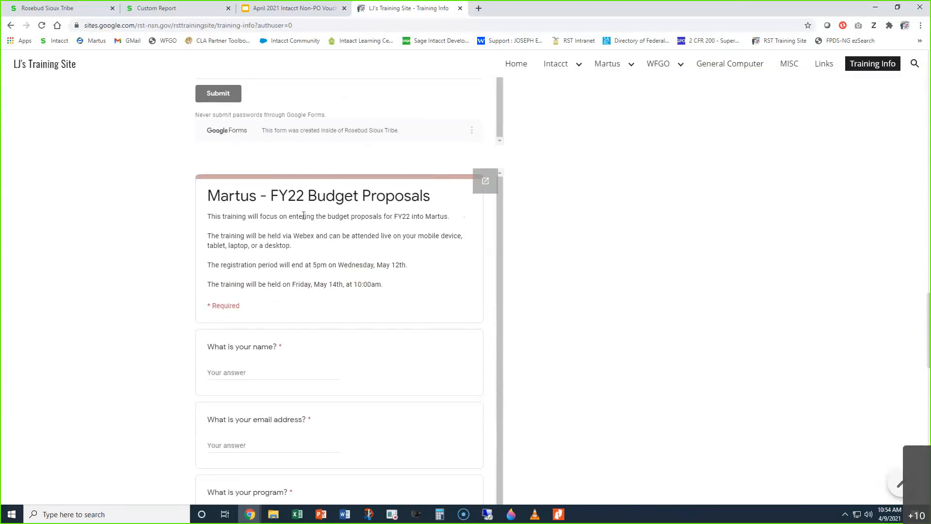
scroll(119, 333, down, 11)
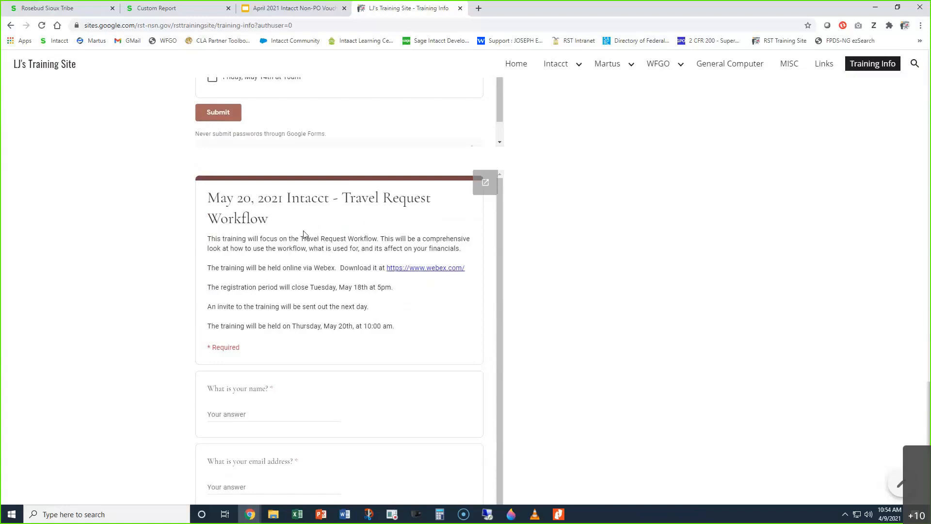
scroll(269, 265, down, 15)
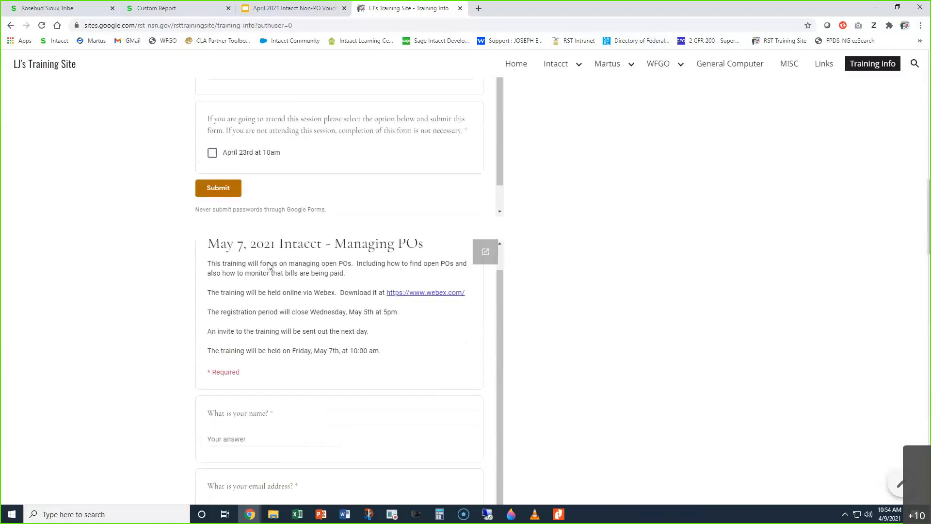
scroll(268, 263, up, 7)
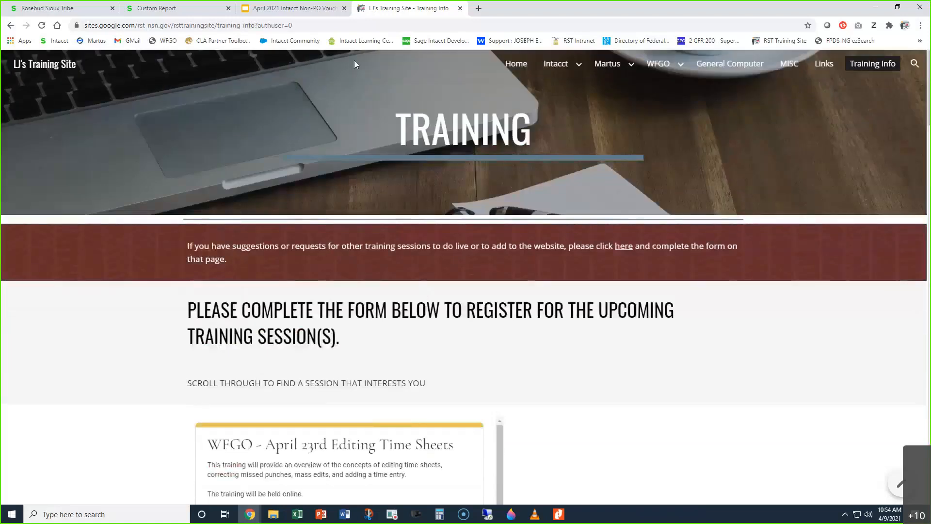
click(288, 14)
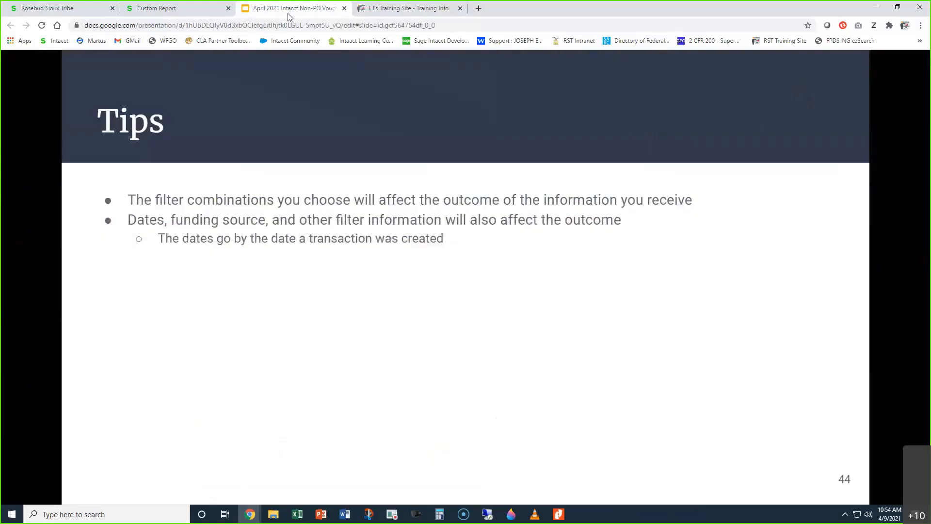